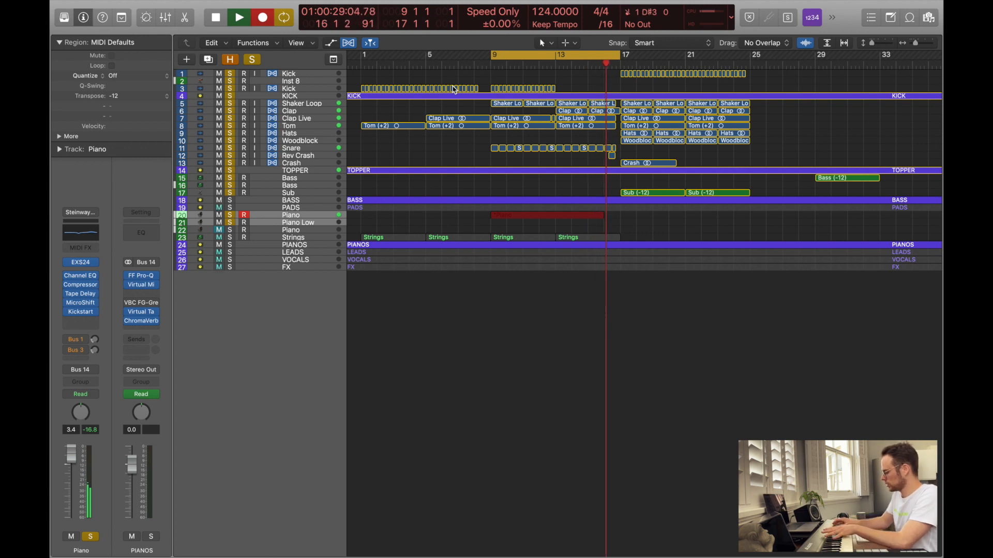
# Stop recording the piano part and turn off Low Latency Mode.
pyautogui.press('space')
pyautogui.click(831, 17)
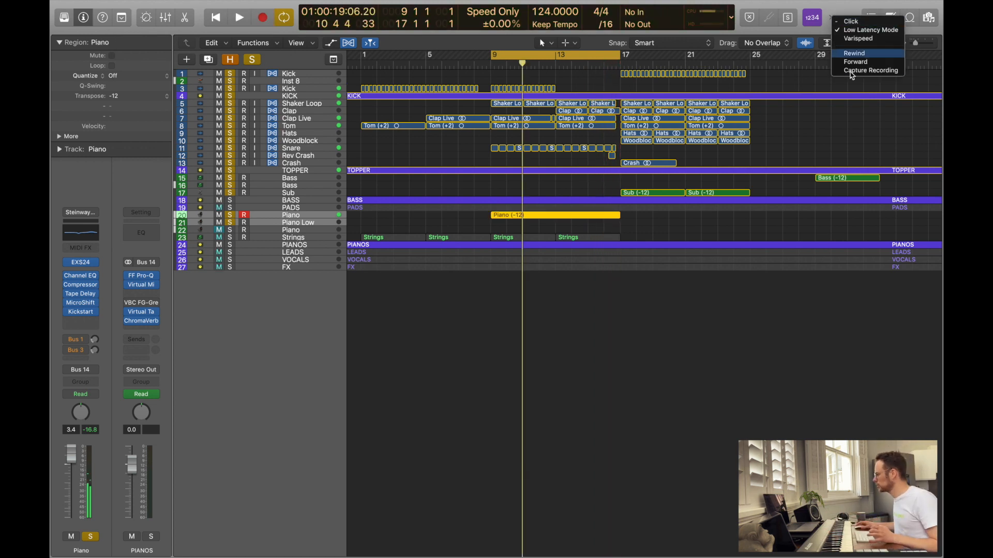
pyautogui.click(554, 227)
pyautogui.click(582, 394)
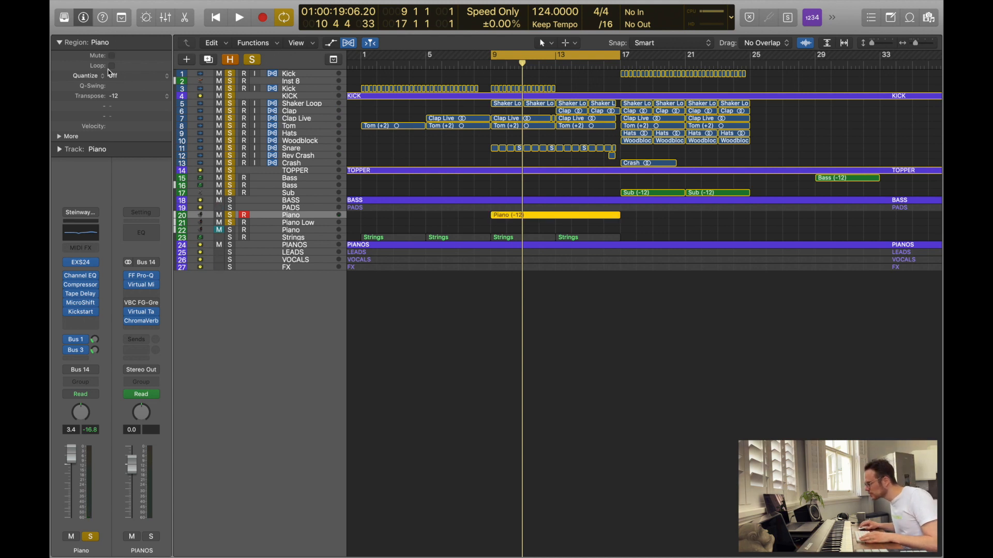
# Quantize the newly recorded Piano region to 1/16 Swing B and play it back.
pyautogui.click(127, 76)
pyautogui.click(162, 230)
pyautogui.press('space')
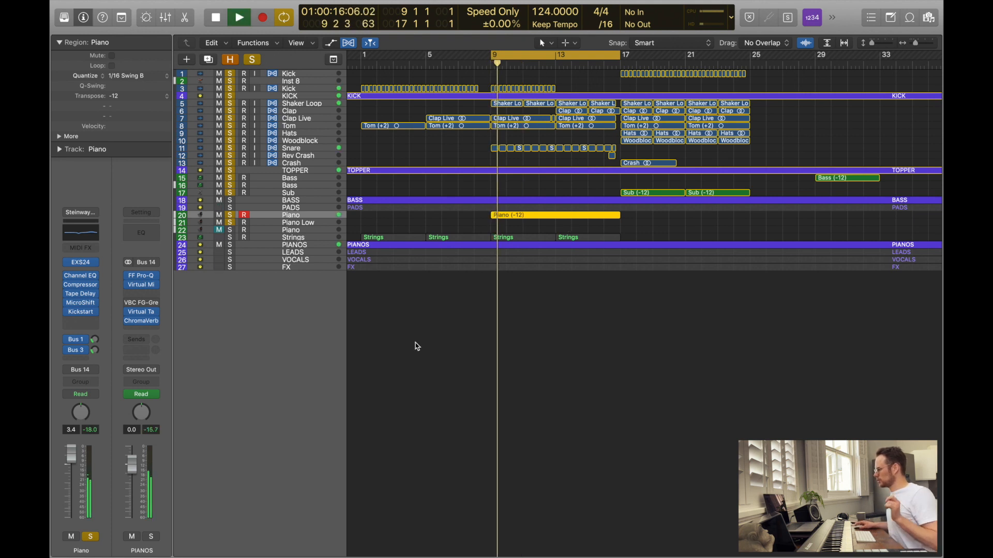
# Copy the Piano region at bar 9 onto the Piano Low track directly beneath it.
pyautogui.click(479, 222)
pyautogui.click(496, 215)
pyautogui.moveTo(496, 216); pyautogui.dragTo(498, 222)
pyautogui.click(459, 220)
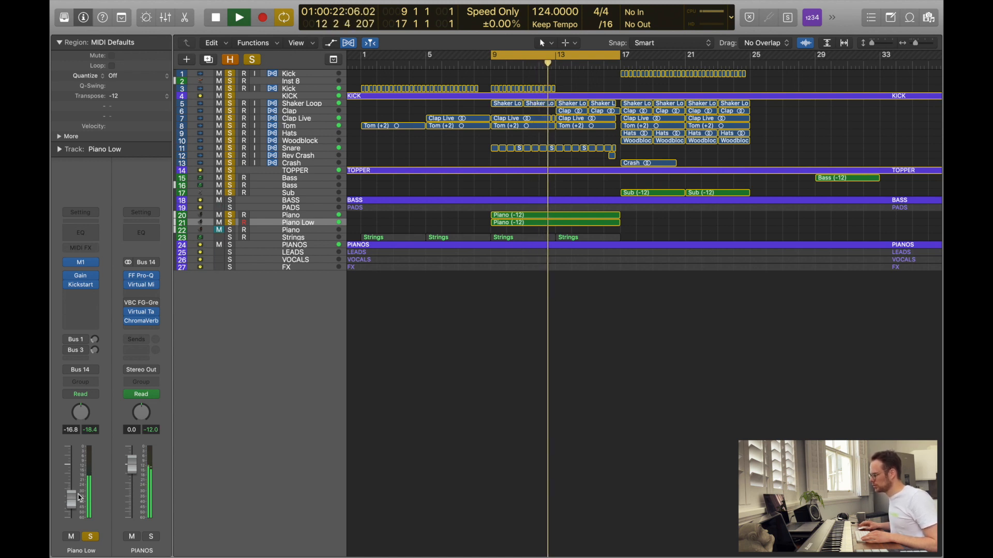
# Split the regions on the Piano and Piano Low tracks together at bar 11 and stop playback.
pyautogui.click(517, 215)
pyautogui.keyDown('shift'); pyautogui.click(529, 223); pyautogui.keyUp('shift')
pyautogui.moveTo(528, 223); pyautogui.dragTo(496, 226)
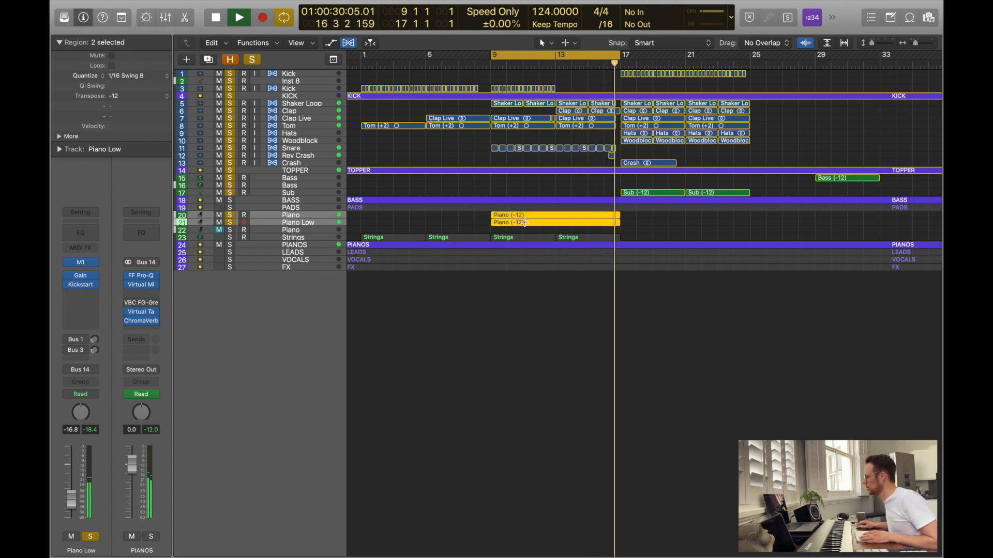
pyautogui.click(523, 223)
pyautogui.press('space')
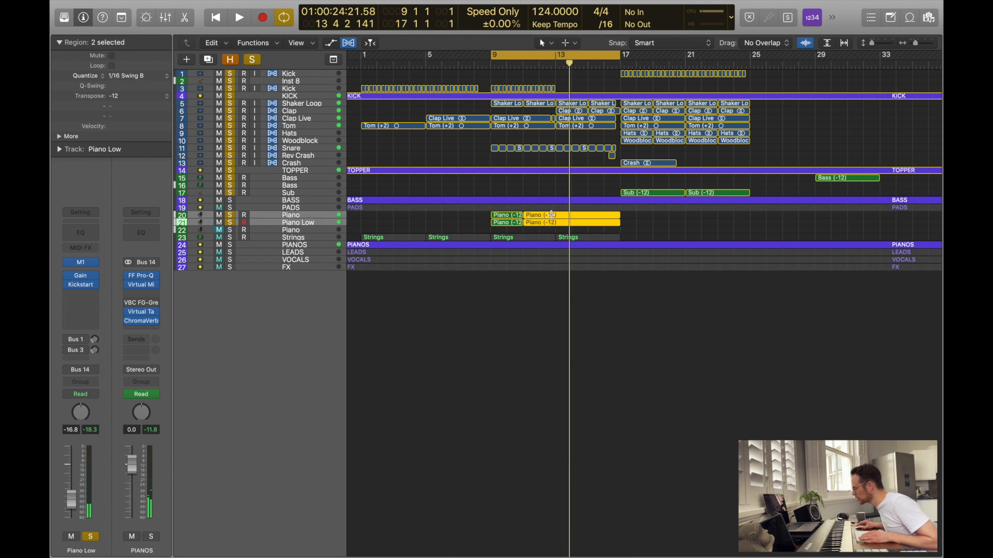
# Shorten the second Piano and Piano Low regions so that they end at bar 13.
pyautogui.moveTo(554, 215); pyautogui.dragTo(522, 223)
pyautogui.click(541, 226)
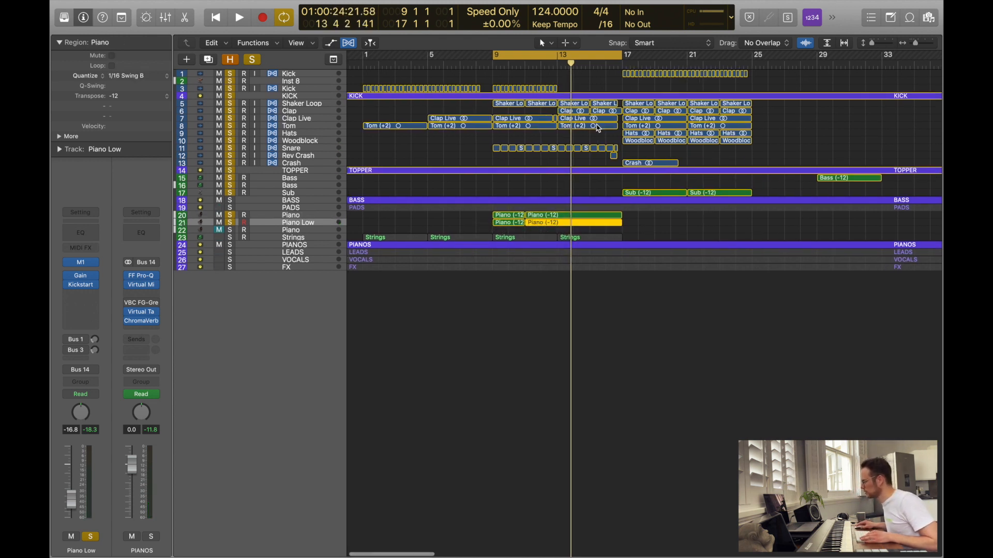
pyautogui.moveTo(627, 225); pyautogui.dragTo(558, 225)
# Repeat the two-bar Piano and Piano Low regions to fill bars 13 to 17.
pyautogui.click(508, 224)
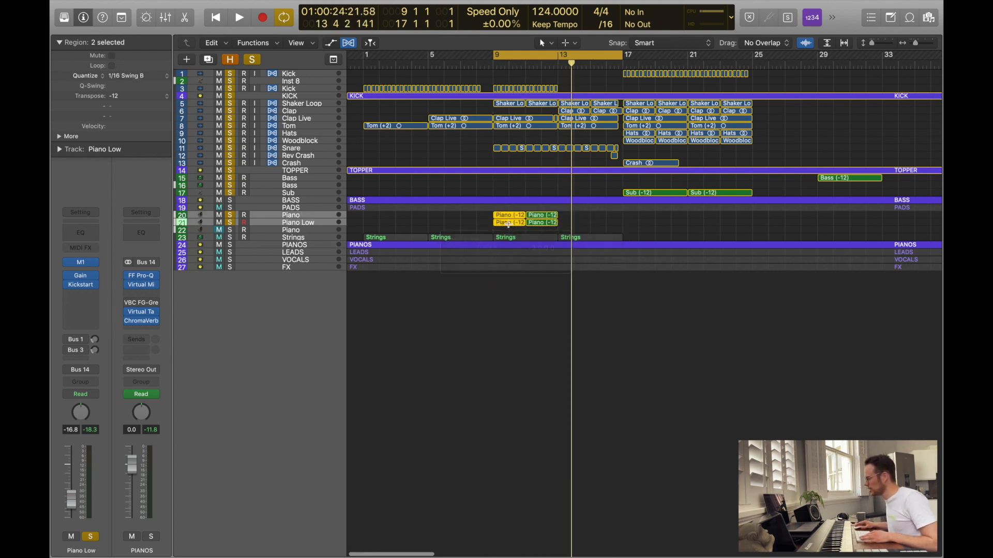
pyautogui.press('super+r')
pyautogui.click(618, 231)
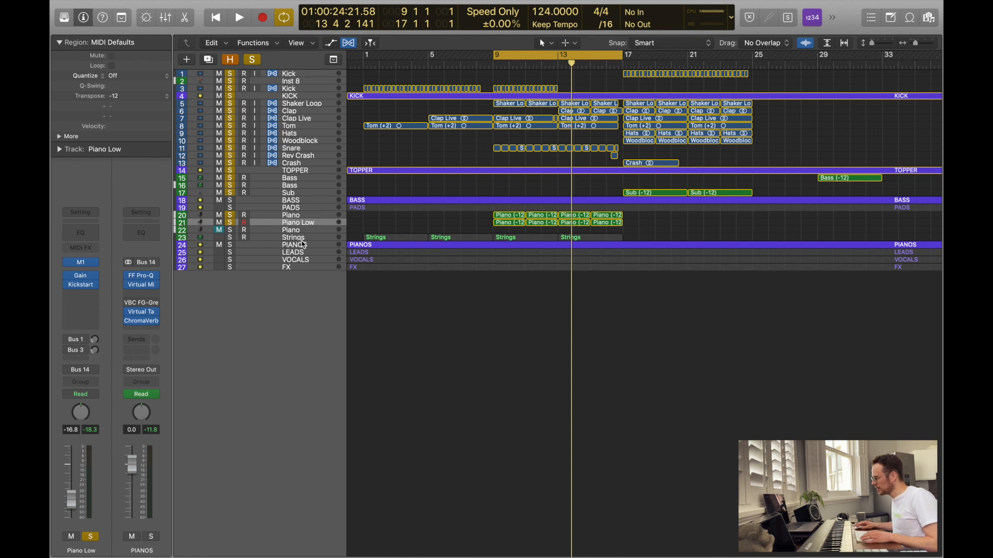
# Show track automation and display the FF Pro-Q Band 2 Frequency automation on the PIANOS track.
pyautogui.click(303, 245)
pyautogui.press('a')
pyautogui.press('z')
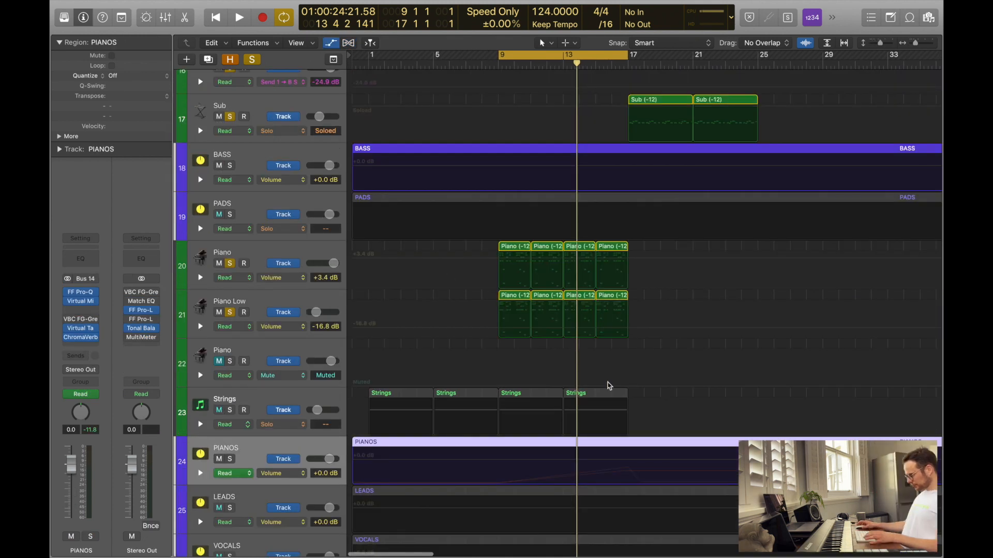
pyautogui.scroll(-5, 706, 405)
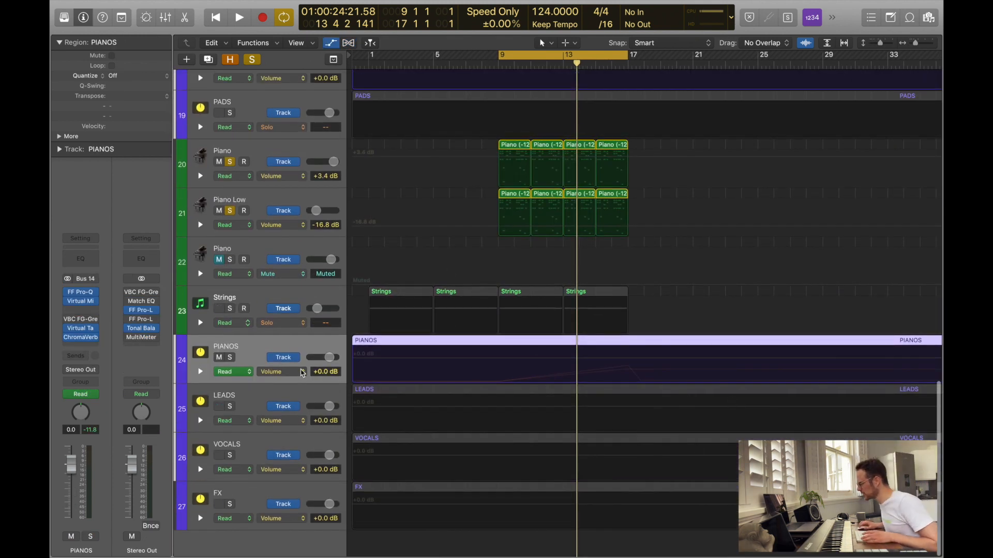
pyautogui.press('z')
pyautogui.press('z')
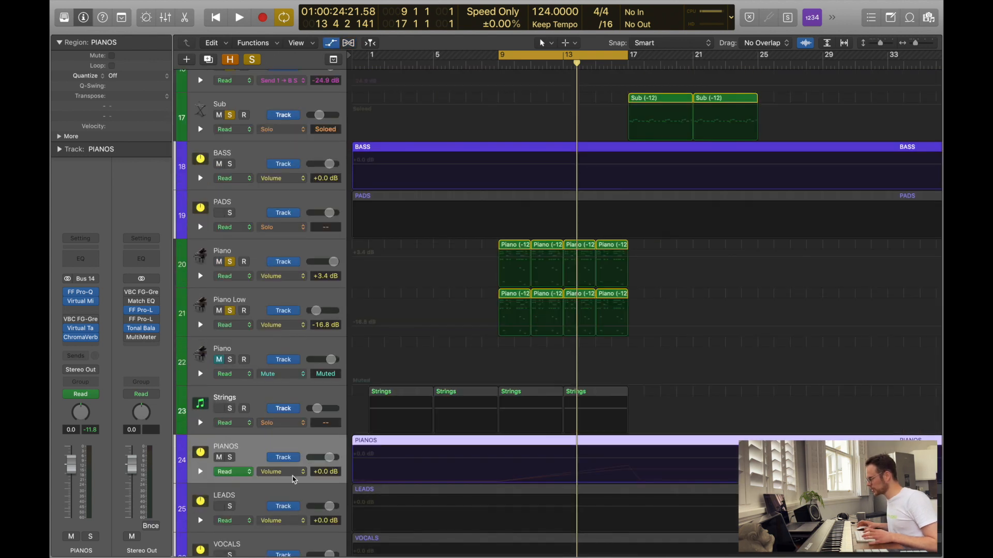
pyautogui.click(258, 473)
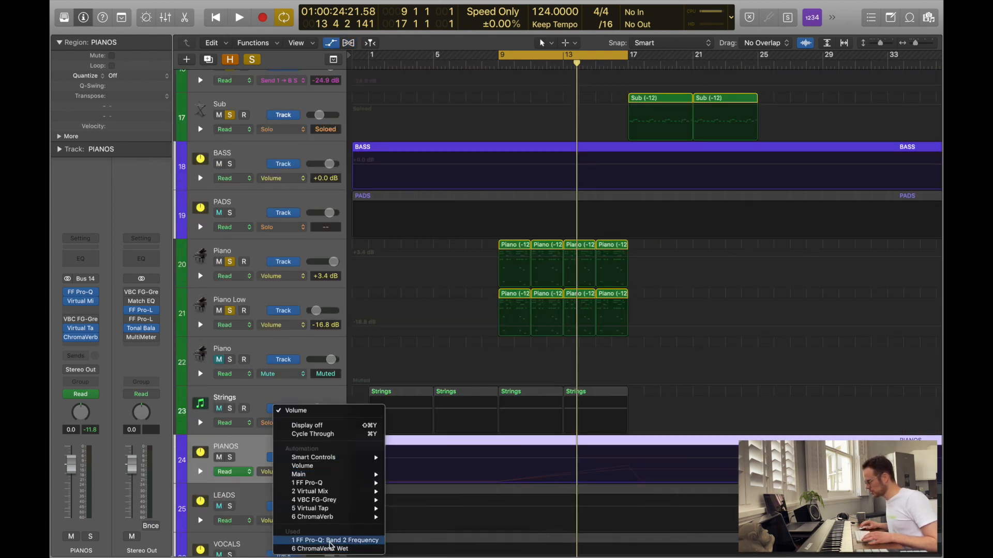
pyautogui.click(328, 541)
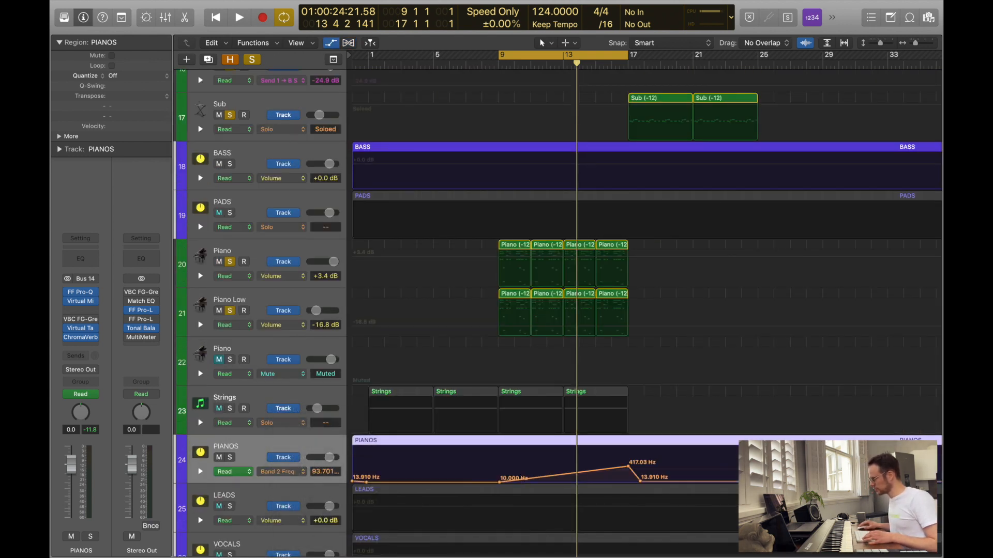
# Play the piano section and bend the Band 2 Frequency automation between bars 9 and 17 into an upward-sweeping curve.
pyautogui.press('super+Right')
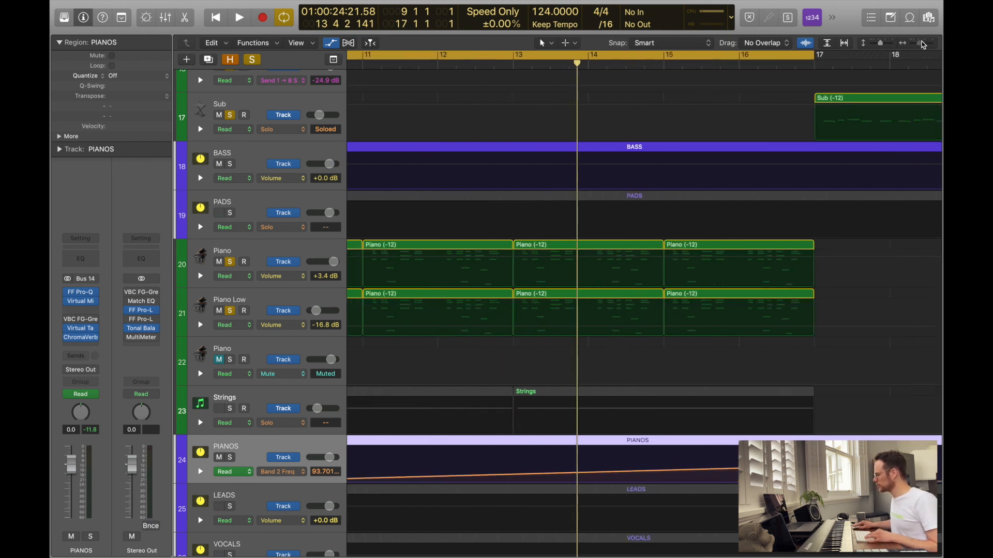
pyautogui.press('space')
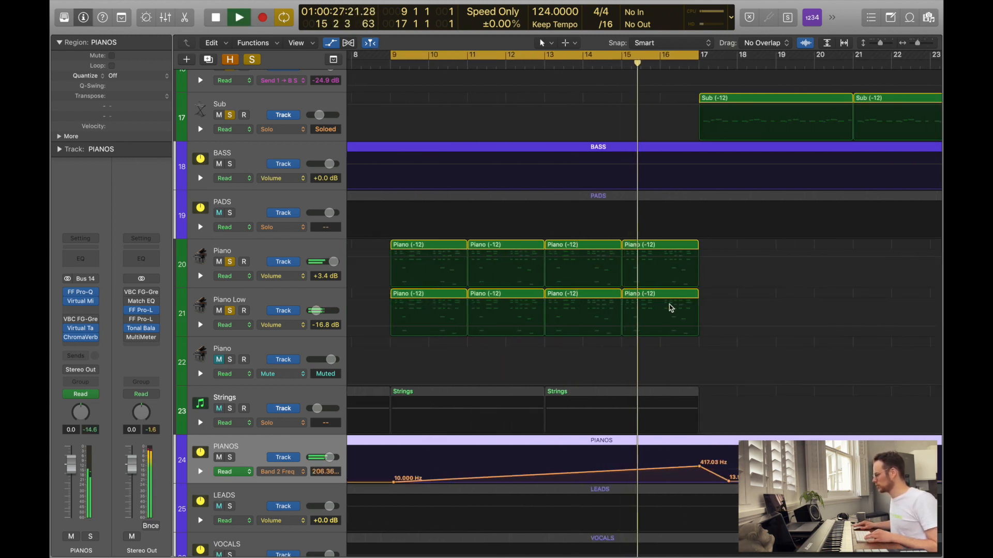
pyautogui.click(620, 474)
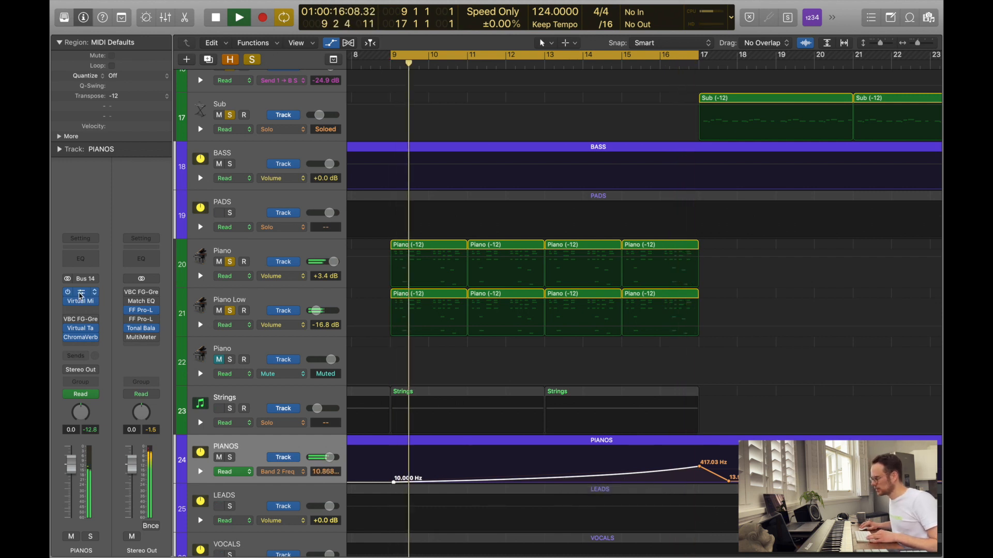
# Open FF Pro-Q on the PIANOS track, adjust its low-cut band during playback to a Q of 0.984, and stop playback.
pyautogui.click(80, 292)
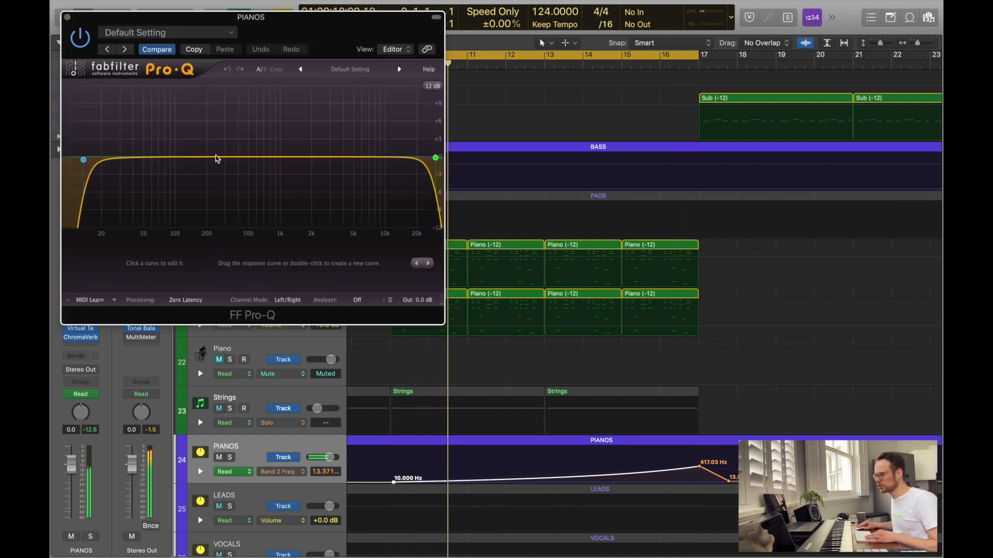
pyautogui.moveTo(321, 31); pyautogui.dragTo(664, 43)
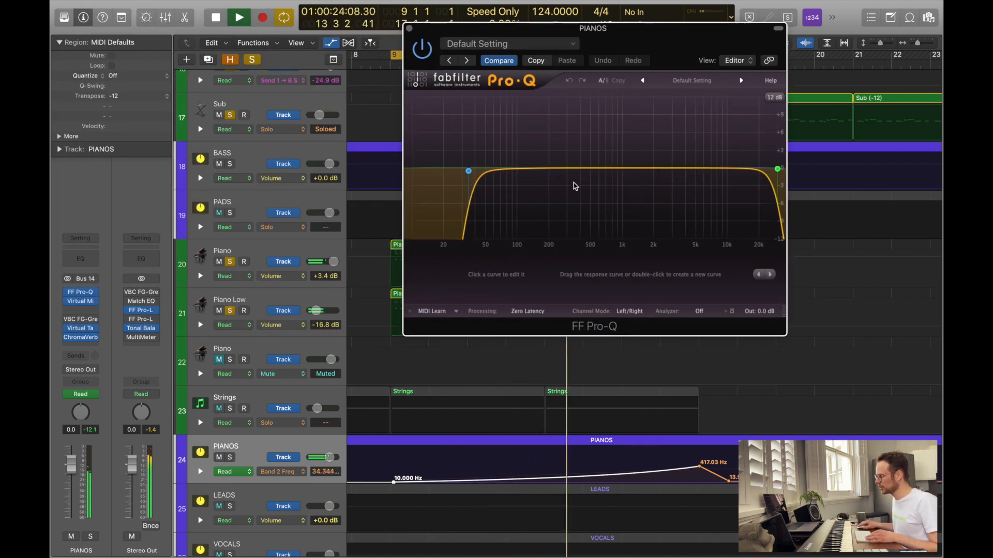
pyautogui.moveTo(477, 175); pyautogui.dragTo(642, 171)
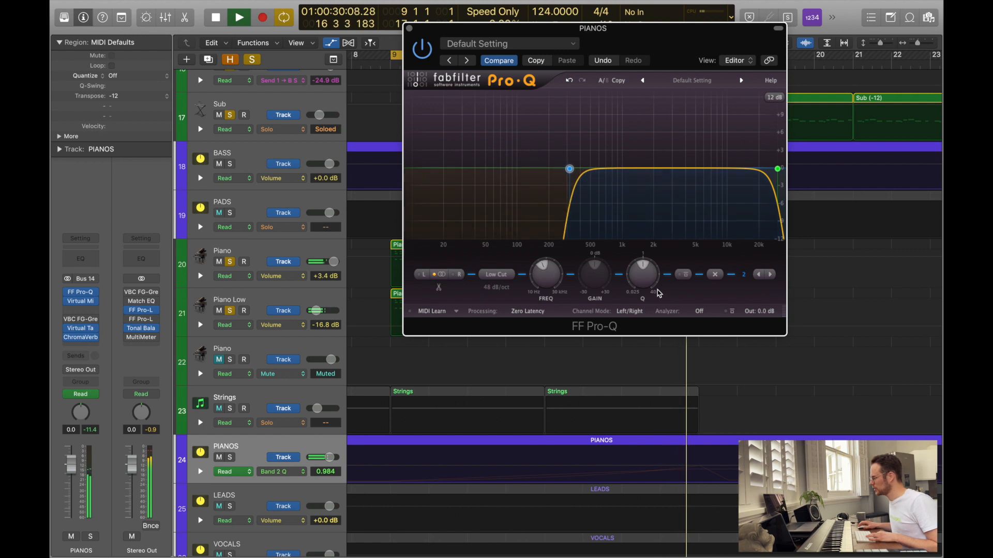
pyautogui.press('space')
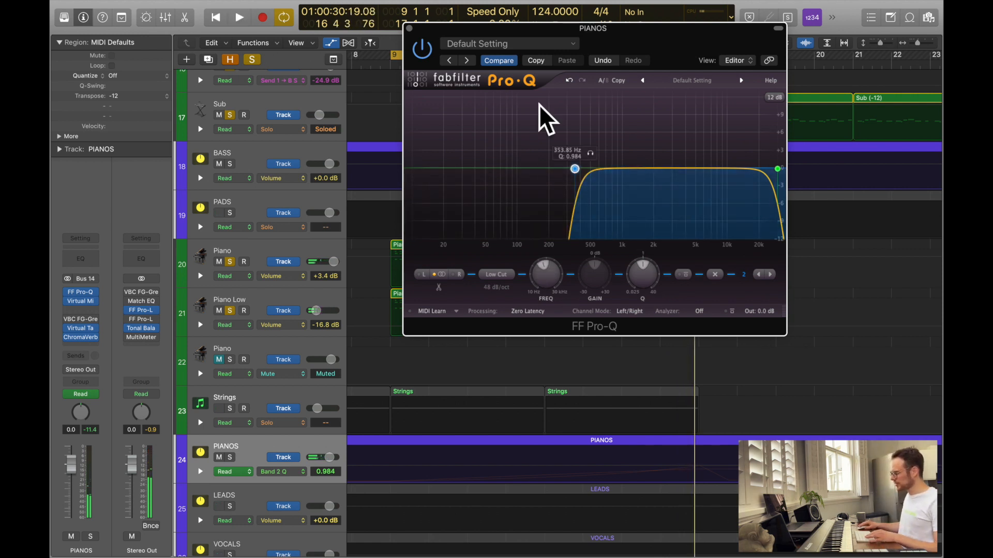
# Examine the mix automation options, including Autoselect Automation Parameter in Read Mode.
pyautogui.moveTo(300, 4)
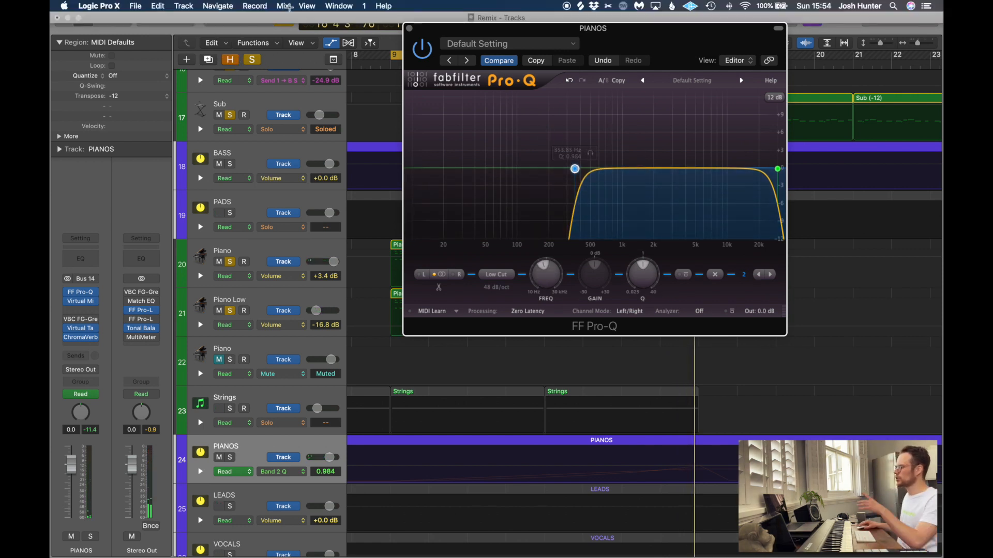
pyautogui.click(283, 6)
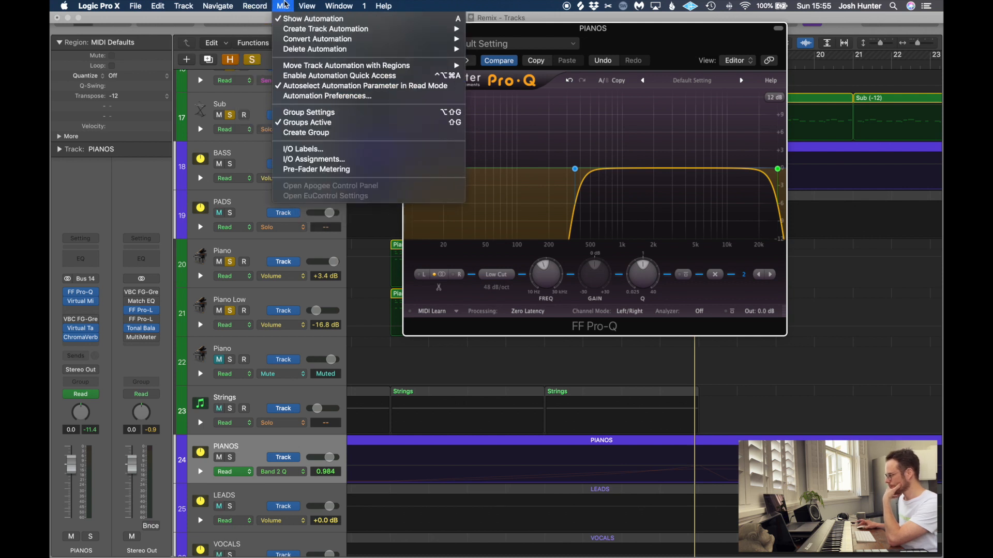
pyautogui.press('Escape')
# Select the PIANOS track, move FF Pro-Q clear of its automation lane, and bring up the low-cut band's frequency automation from the plug-in.
pyautogui.moveTo(631, 49); pyautogui.dragTo(772, 129)
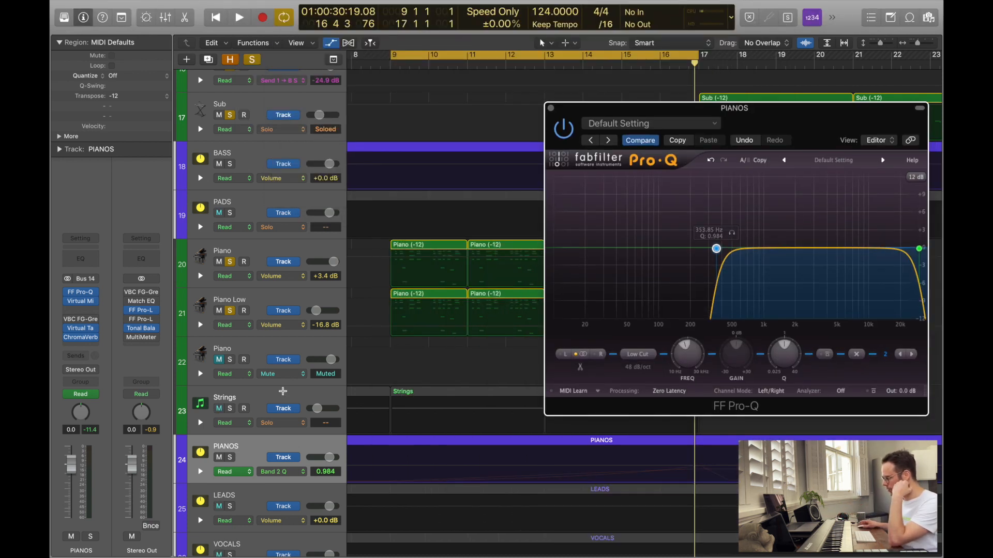
pyautogui.click(254, 445)
pyautogui.press('z')
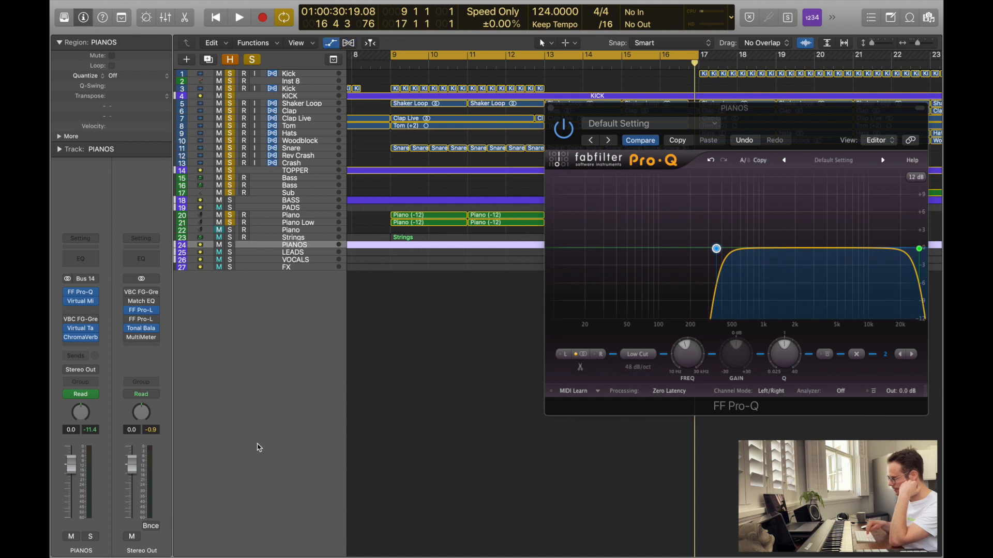
pyautogui.press('z')
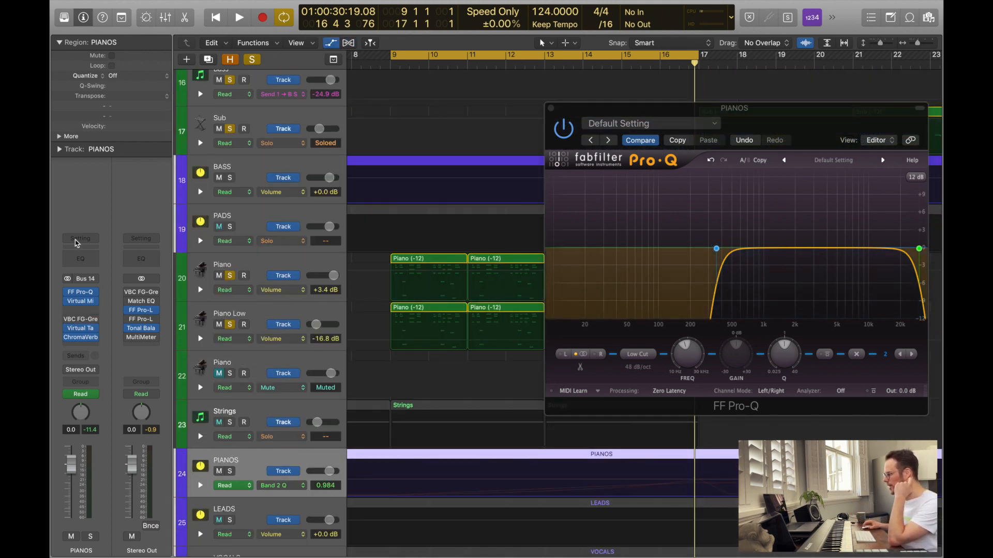
pyautogui.moveTo(812, 111); pyautogui.dragTo(331, 46)
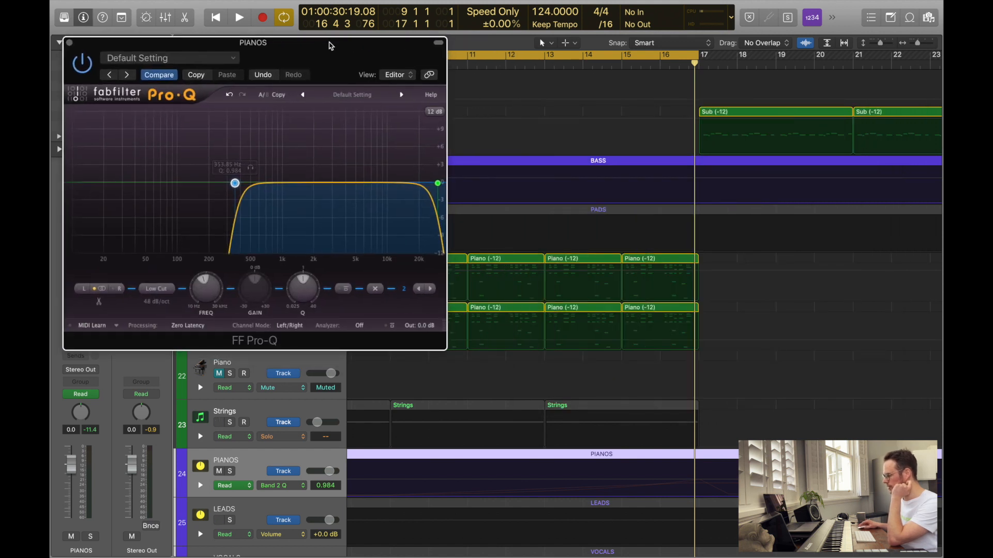
pyautogui.click(204, 293)
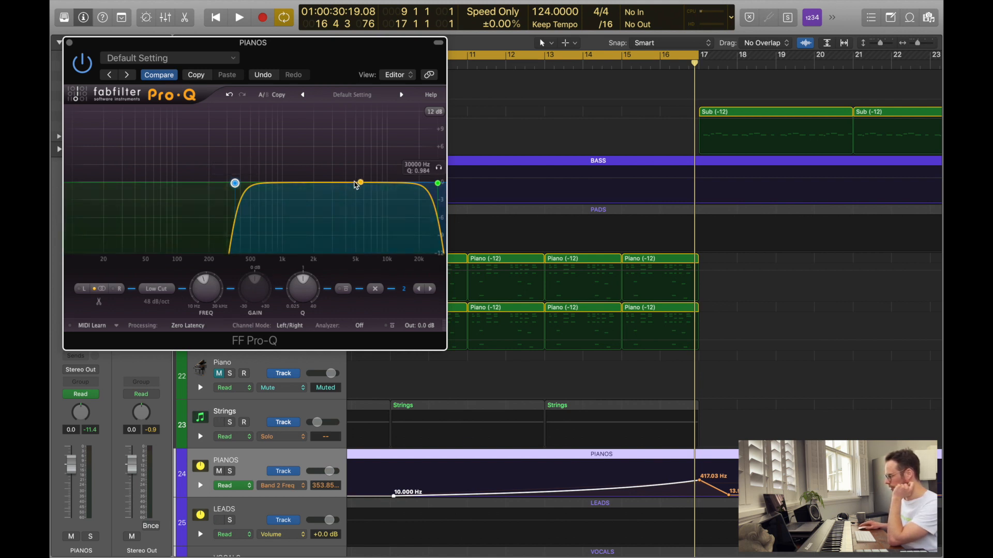
# Add a bell band at about 2688 Hz in FF Pro-Q and automate its frequency from 2687.4 Hz down to 1247.7 Hz near bar 17.
pyautogui.click(327, 182)
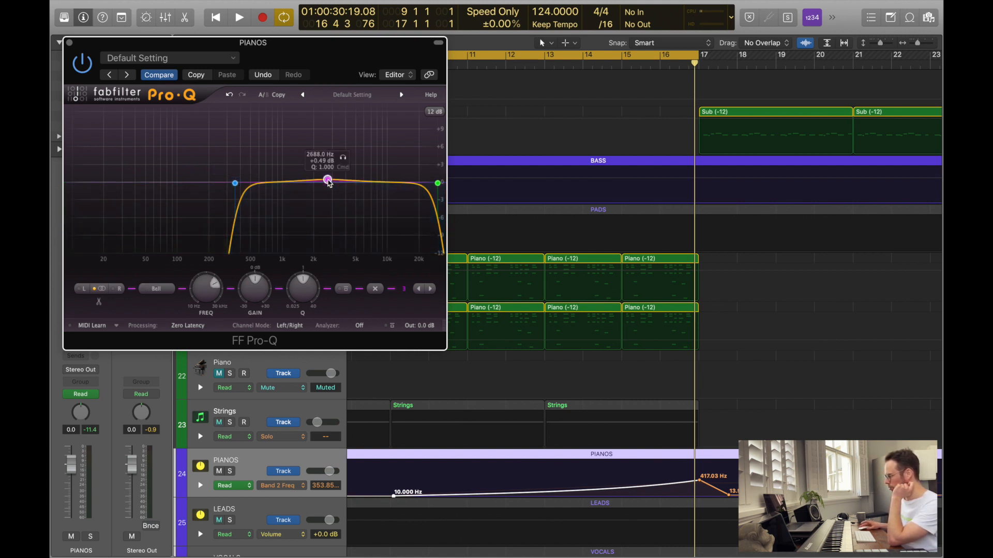
pyautogui.click(205, 285)
pyautogui.click(412, 476)
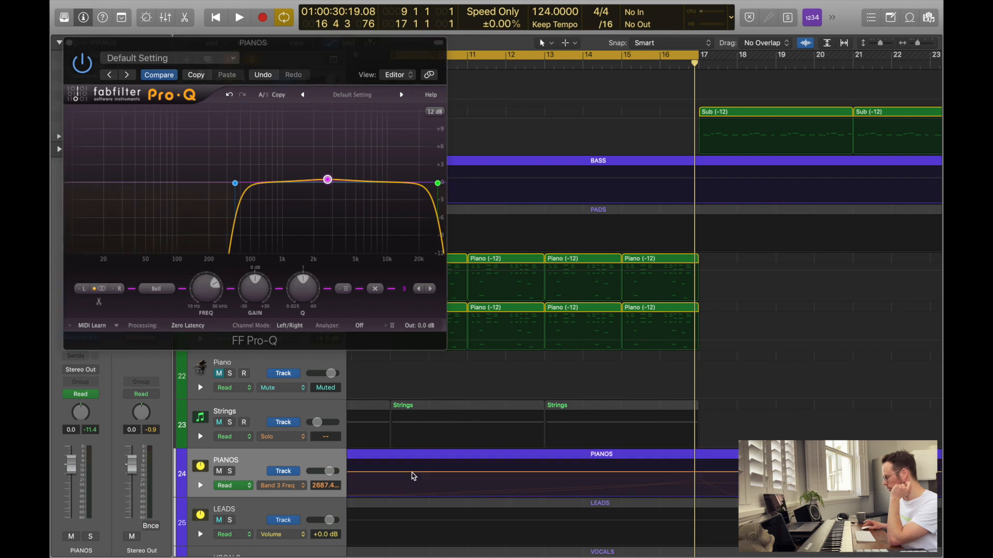
pyautogui.moveTo(716, 476); pyautogui.dragTo(736, 480)
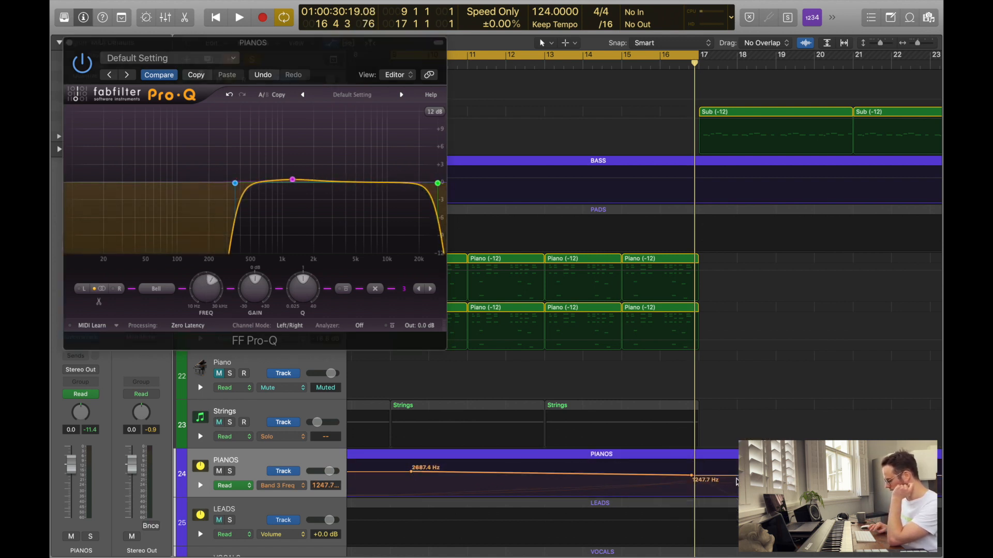
# Delete the Band 3 frequency automation from the PIANOS track and remove the bell band from FF Pro-Q.
pyautogui.press('Delete')
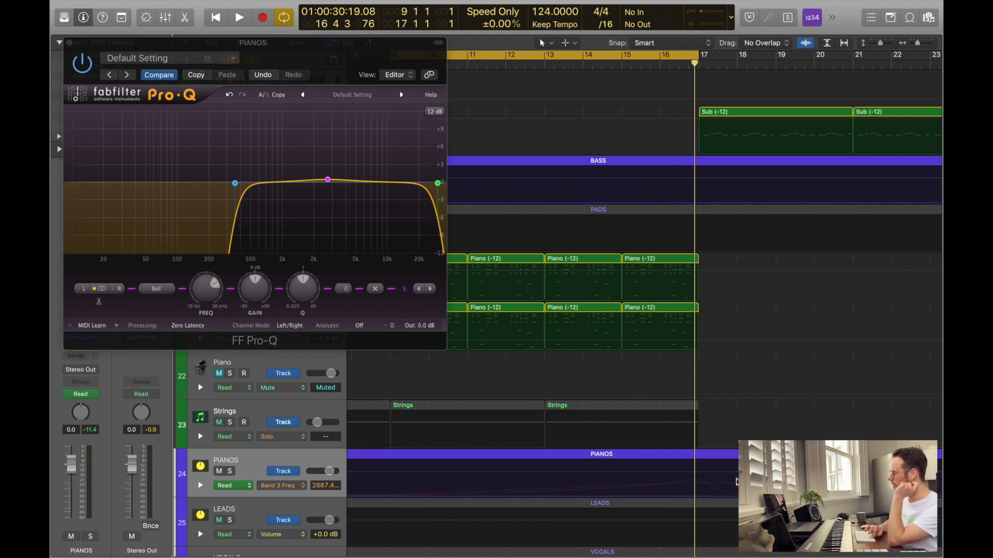
pyautogui.rightClick(329, 180)
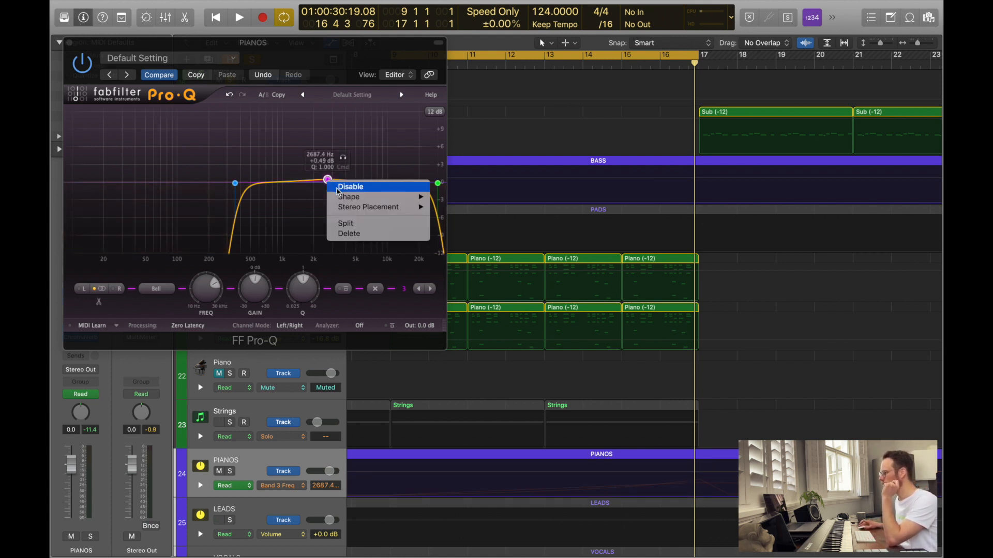
pyautogui.click(362, 234)
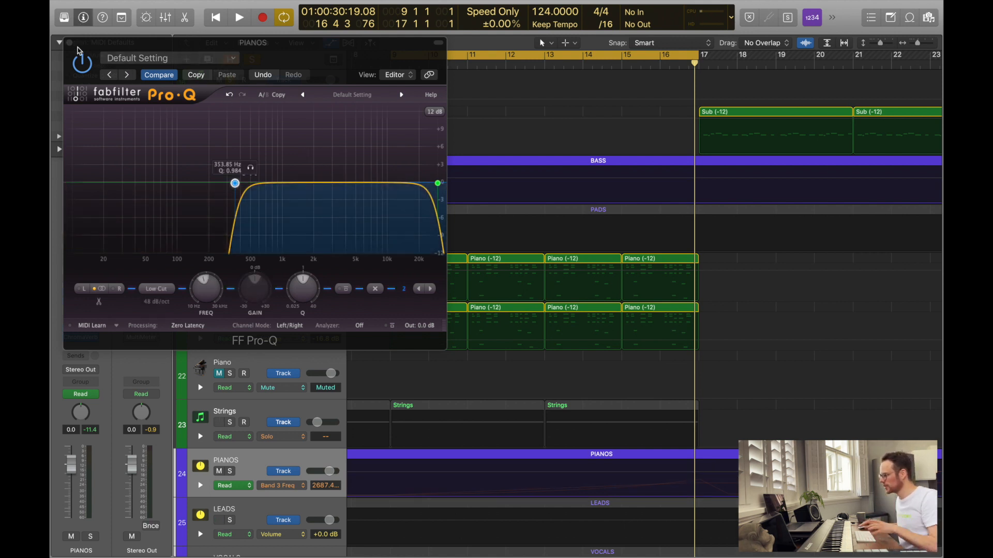
# Close the FF Pro-Q window and move the playhead to the middle of bar 13.
pyautogui.click(69, 42)
pyautogui.click(564, 62)
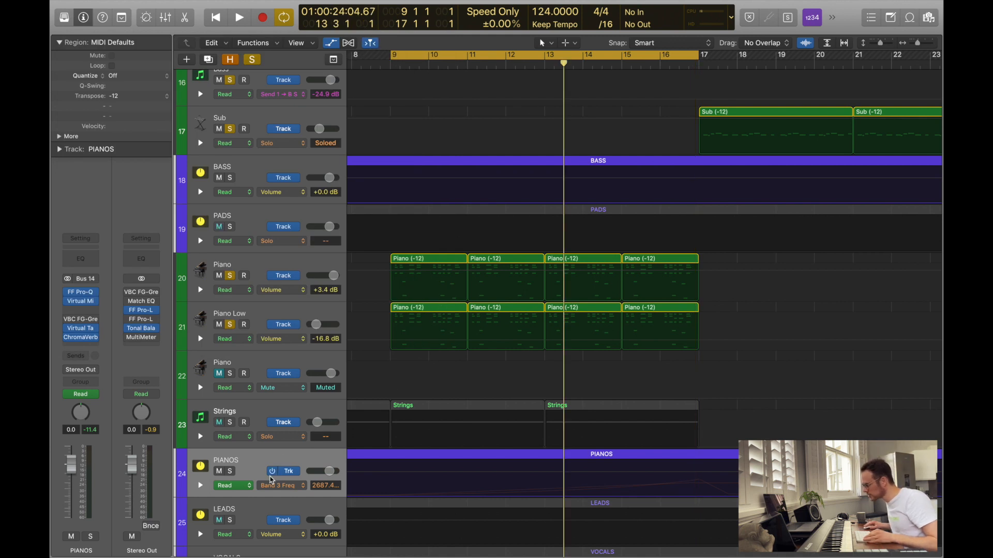
# Inspect the PIANOS bus's ChromaVerb settings while playing the piano section from bar 9, and close the plug-in window.
pyautogui.click(82, 338)
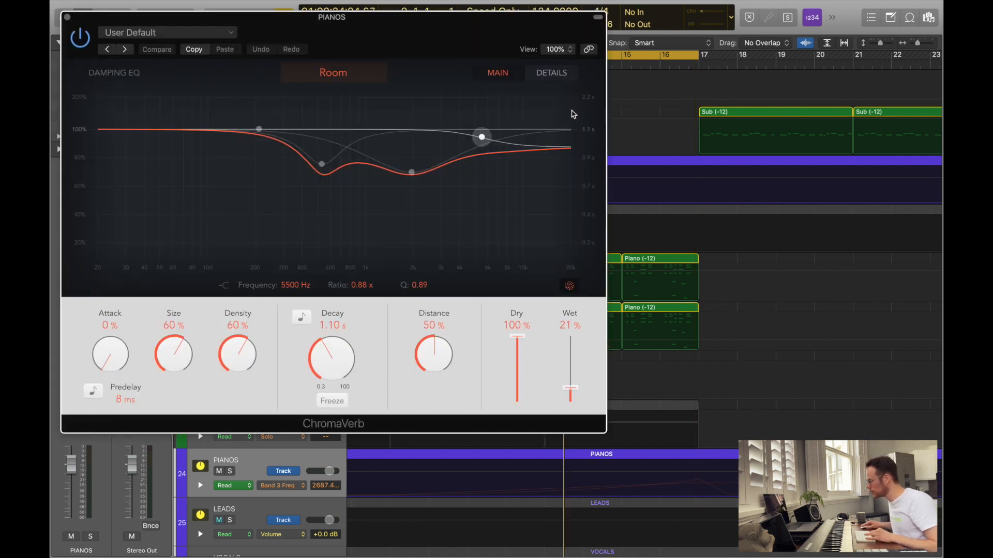
pyautogui.click(630, 67)
pyautogui.press('space')
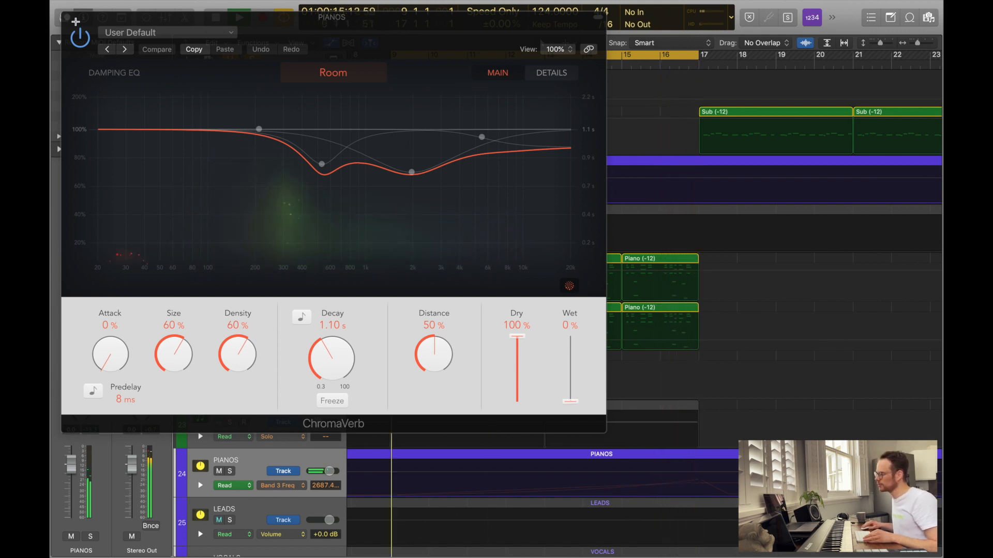
pyautogui.press('super+w')
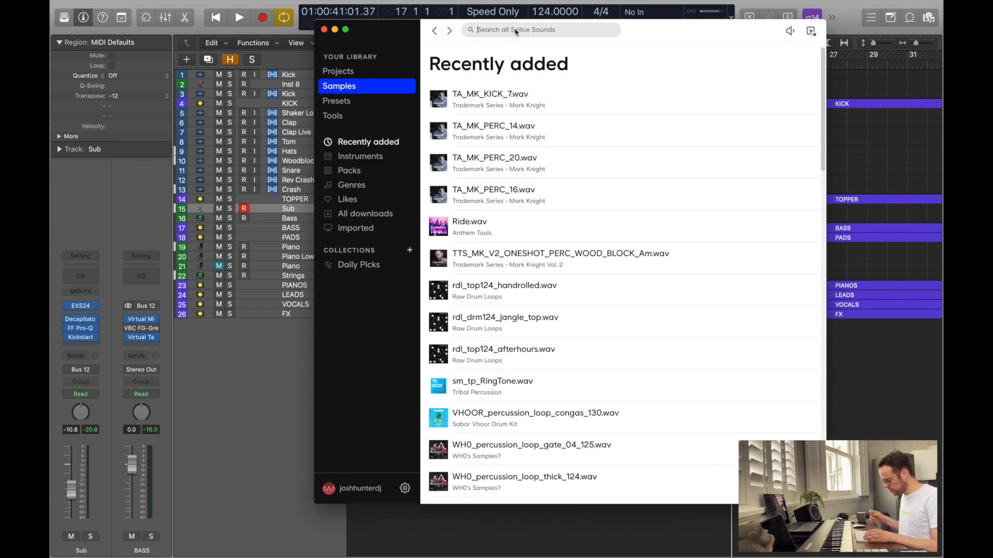
# Switch to Splice and browse the sample library by instrument down to the FX category.
pyautogui.press('Return')
pyautogui.click(360, 157)
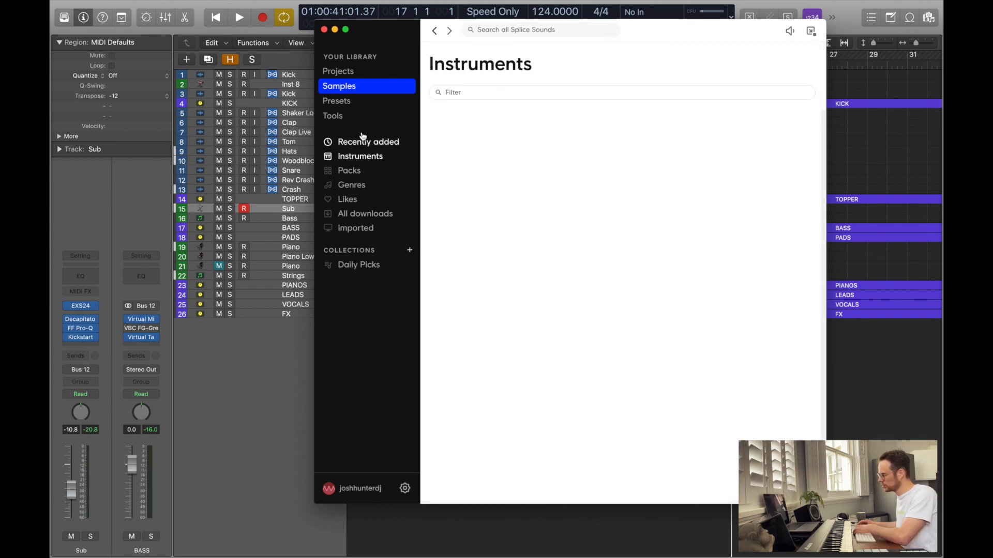
pyautogui.click(372, 100)
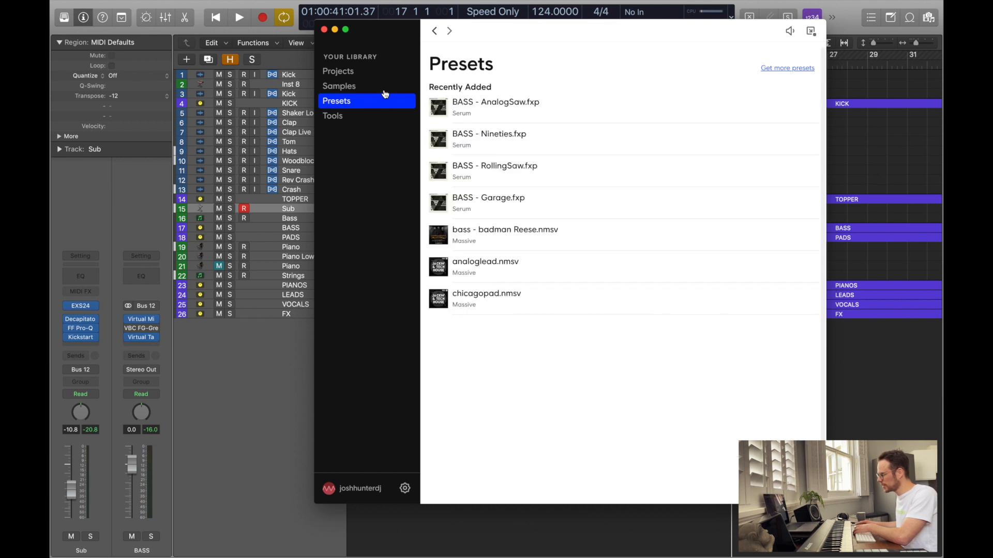
pyautogui.click(385, 90)
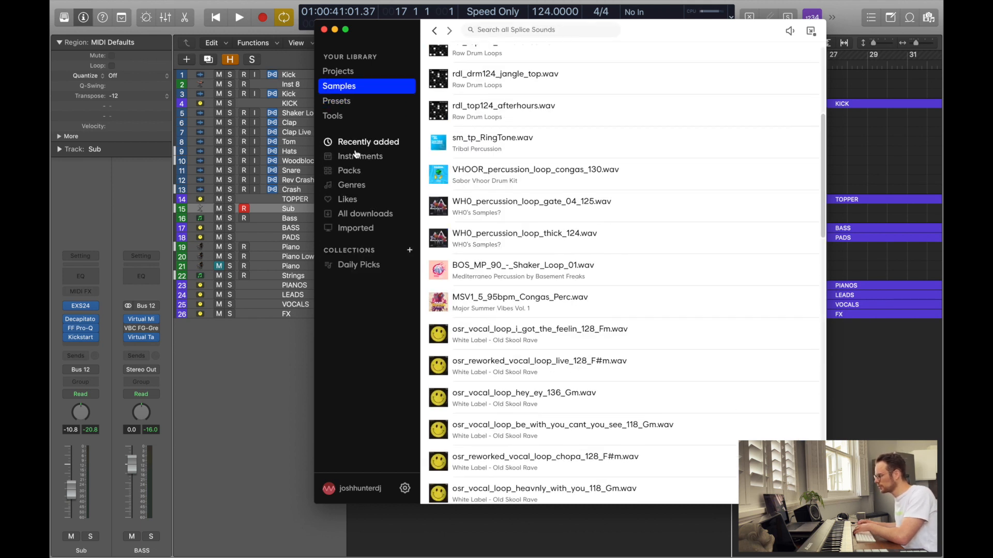
pyautogui.click(356, 155)
pyautogui.click(491, 248)
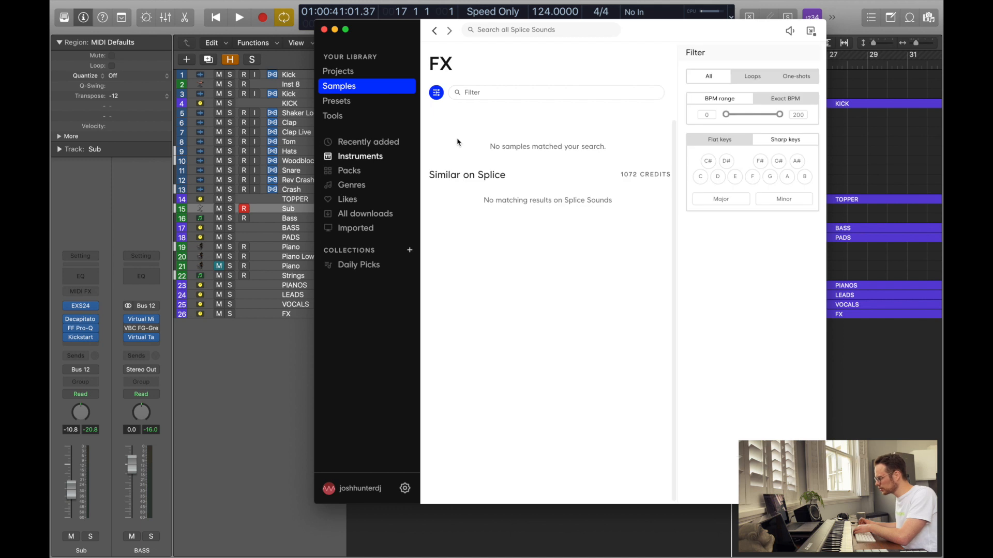
# Find GYHR_Downlifters.wav among the FX samples and place it on a new audio track below the FX bus at bar 28.
pyautogui.scroll(-1, 443, 229)
pyautogui.scroll(-3, 443, 229)
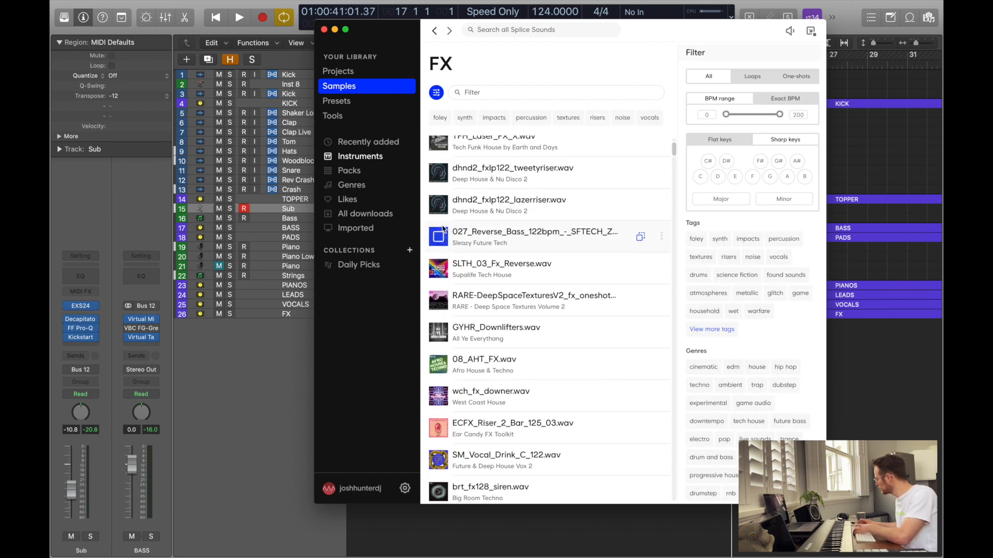
pyautogui.scroll(-1, 443, 227)
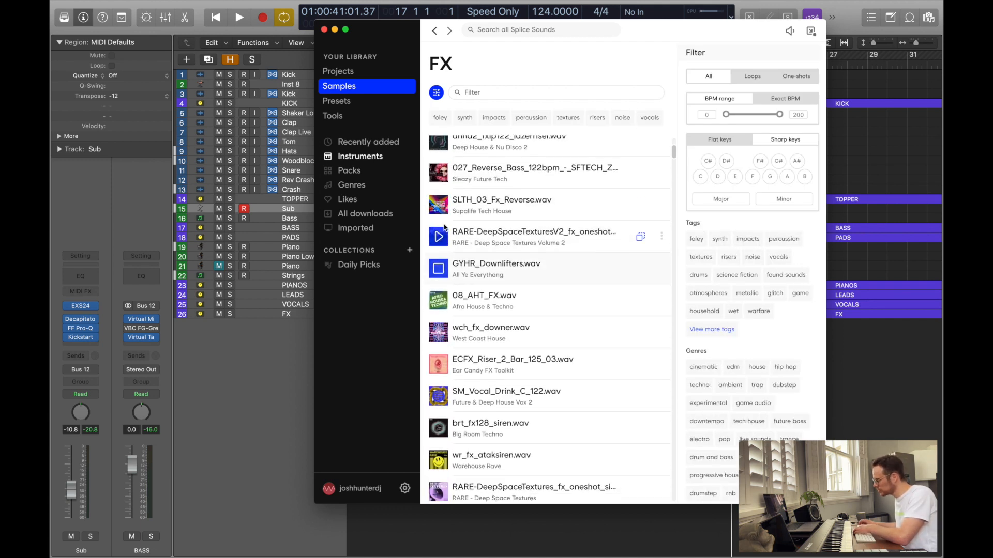
pyautogui.moveTo(640, 268); pyautogui.dragTo(696, 383)
# Add hn_vox125_megacut_G#m.wav from Splice on a new track and move its region to the start of bar 17.
pyautogui.scroll(-5, 531, 468)
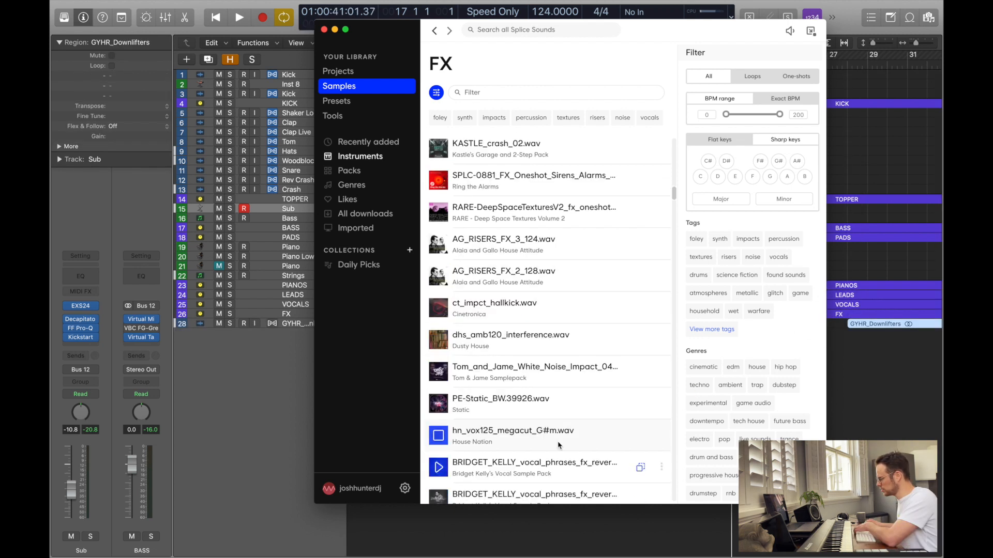
pyautogui.moveTo(647, 440); pyautogui.dragTo(866, 334)
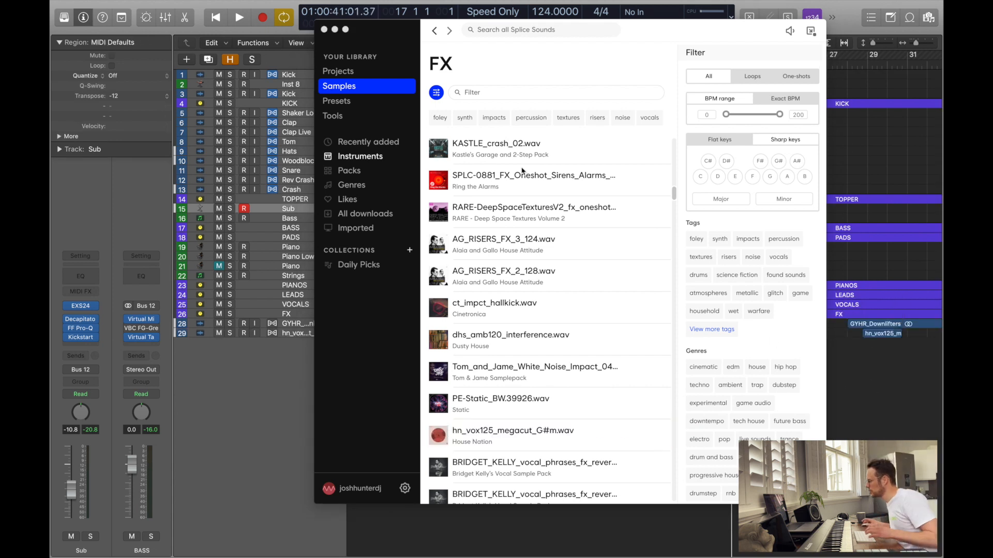
pyautogui.click(327, 30)
pyautogui.moveTo(885, 339); pyautogui.dragTo(650, 338)
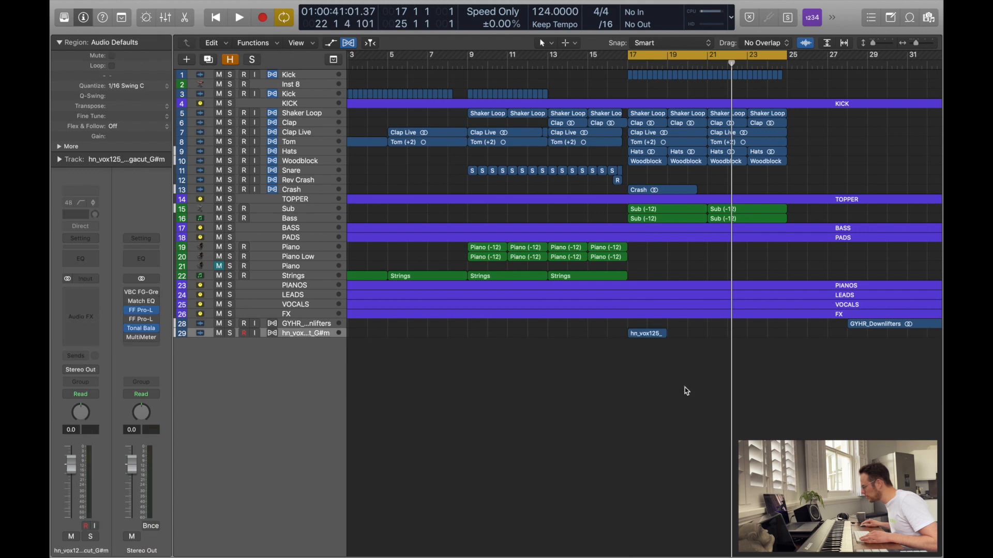
# Solo the hn_vox125_megacut_G#m track and audition its region close up.
pyautogui.click(230, 333)
pyautogui.press('space')
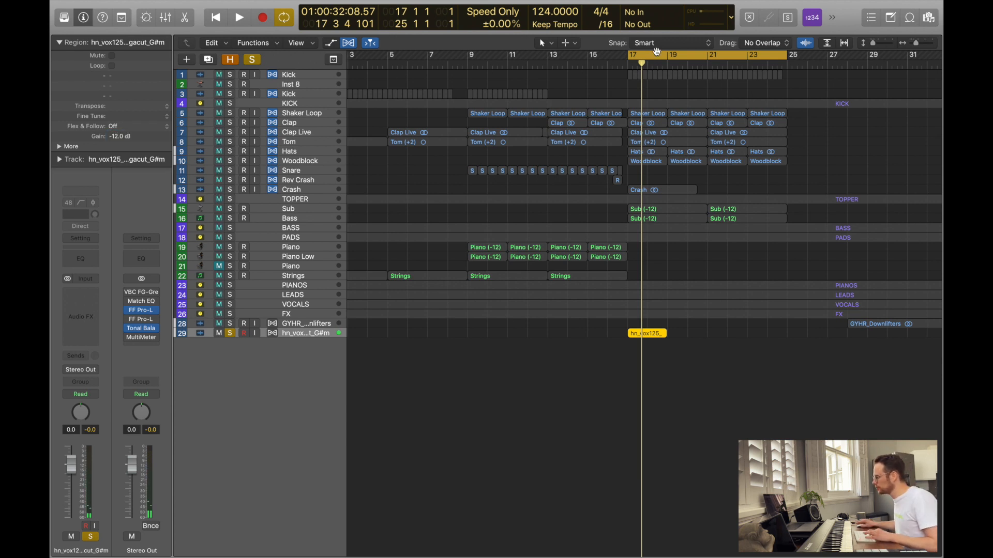
pyautogui.press('z')
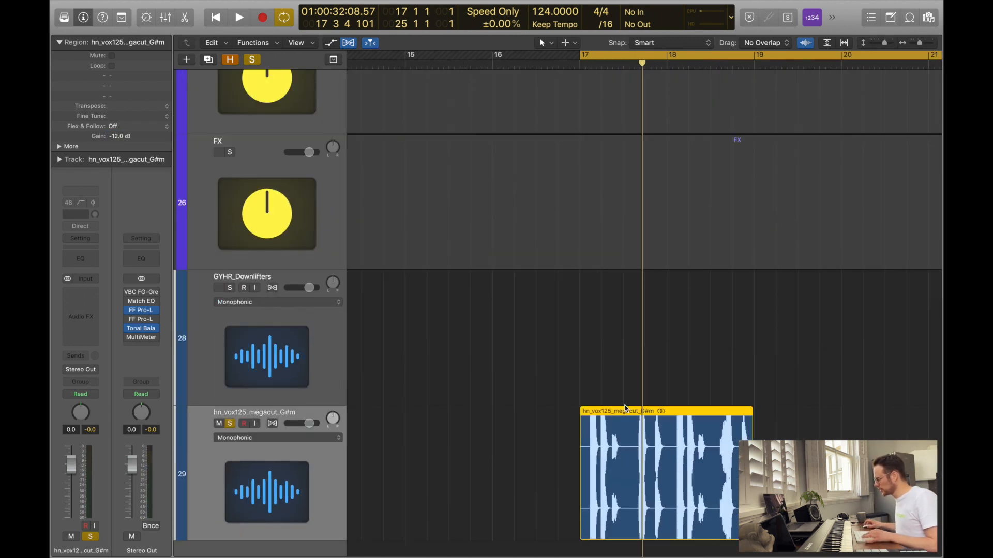
# Split the vocal region around the chop near beat 3 of bar 17 and delete the audio before it.
pyautogui.click(570, 417)
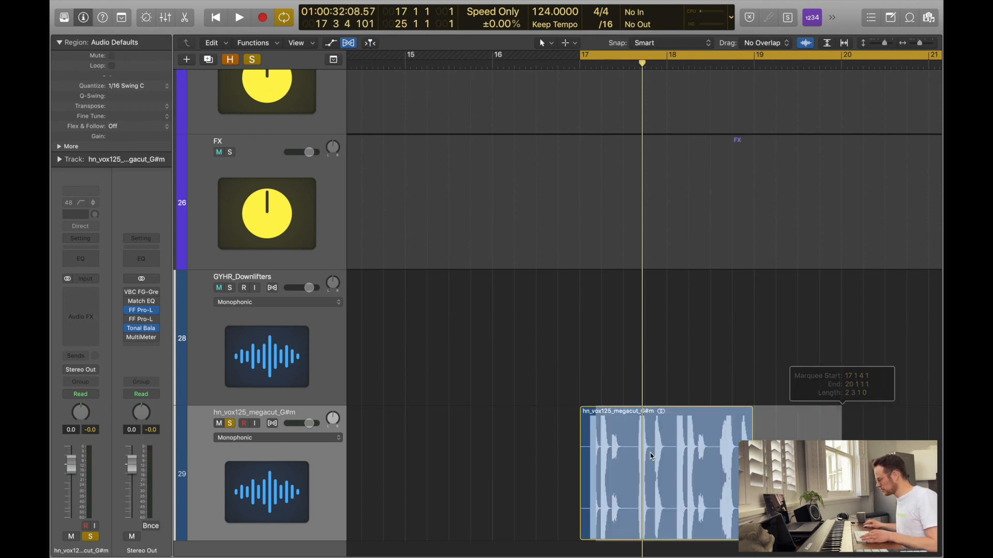
pyautogui.click(631, 446)
pyautogui.moveTo(631, 446); pyautogui.dragTo(651, 446)
pyautogui.click(641, 445)
pyautogui.click(615, 446)
pyautogui.press('Delete')
pyautogui.click(677, 446)
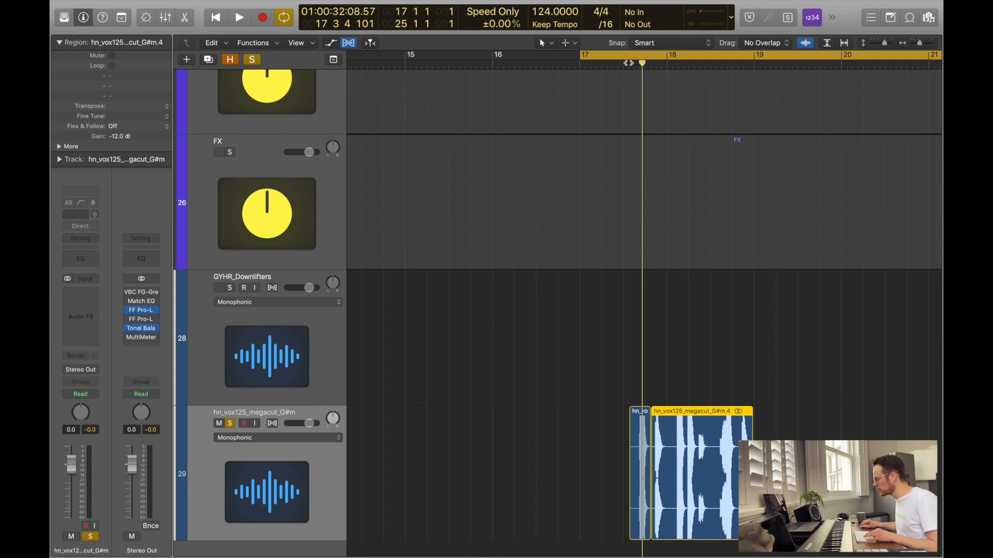
# Audition the remaining vocal, cut out the short chop at bar 18 and delete the audio on both sides of it.
pyautogui.click(627, 63)
pyautogui.press('space')
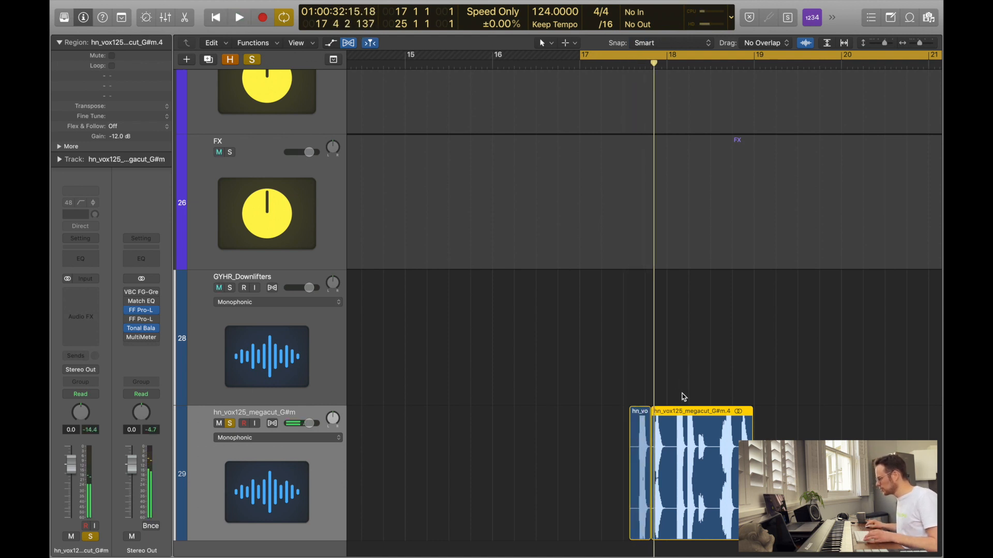
pyautogui.moveTo(684, 423); pyautogui.dragTo(668, 423)
pyautogui.click(675, 425)
pyautogui.moveTo(612, 403); pyautogui.dragTo(663, 414)
pyautogui.press('Delete')
pyautogui.moveTo(747, 376); pyautogui.dragTo(745, 416)
pyautogui.press('Delete')
# Move the vocal chop to the start of bar 17, audition it and lower its track volume to -6.0 dB.
pyautogui.moveTo(677, 420); pyautogui.dragTo(592, 422)
pyautogui.press('space')
pyautogui.press('space')
pyautogui.moveTo(309, 424); pyautogui.dragTo(306, 423)
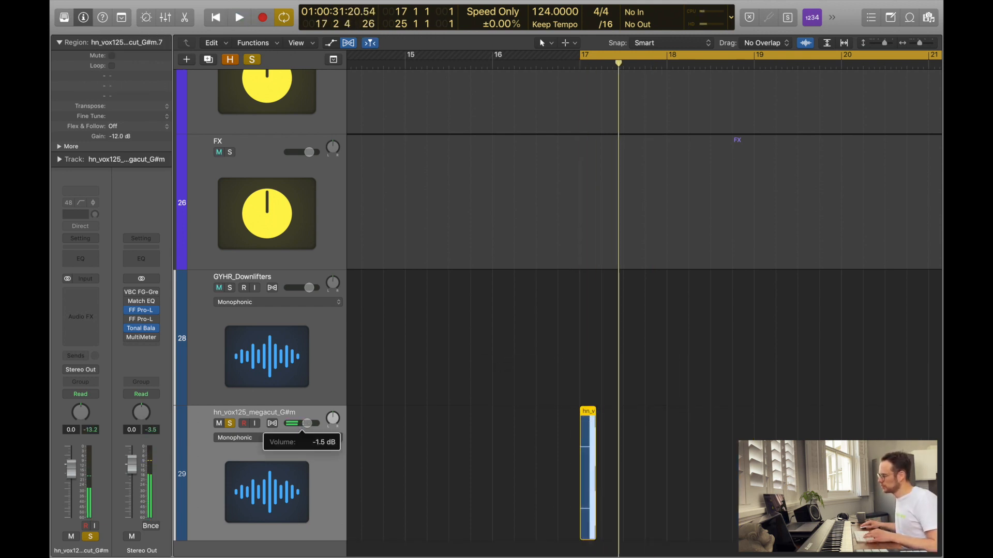
# Insert the stereo H-Delay on the vocal chop track, turn its Analog control down and raise Feedback to about 94.
pyautogui.click(95, 303)
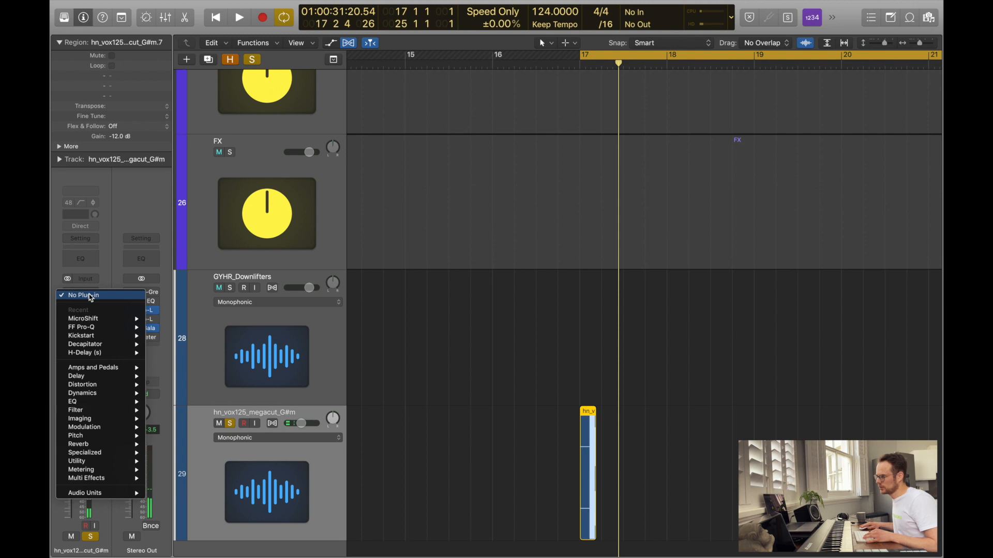
pyautogui.click(103, 352)
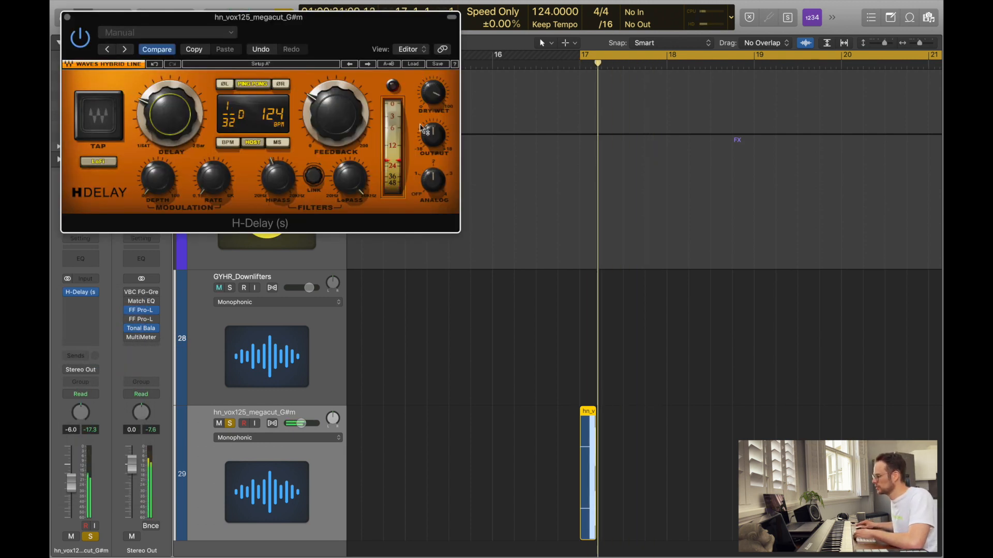
pyautogui.press('space')
pyautogui.moveTo(435, 177); pyautogui.dragTo(433, 194)
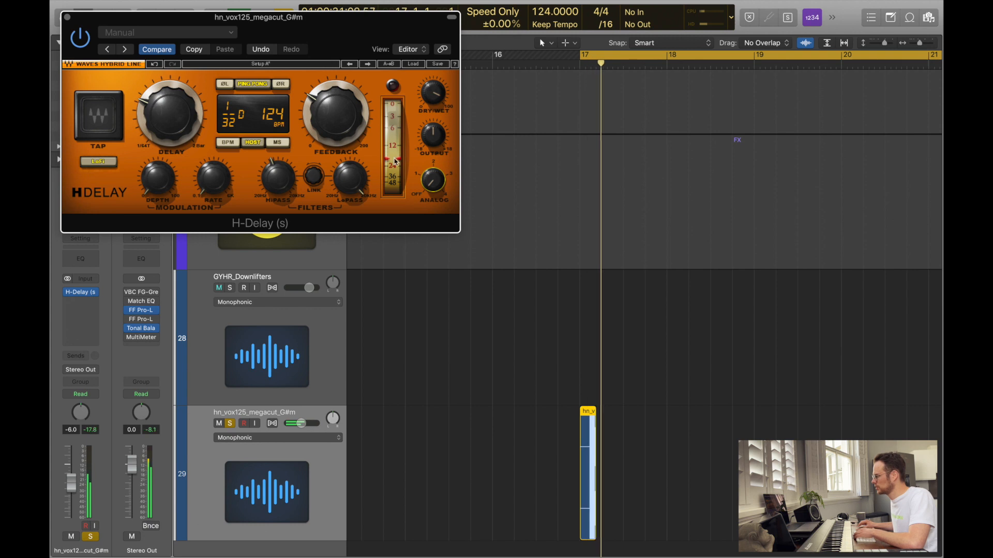
pyautogui.moveTo(337, 115); pyautogui.dragTo(336, 106)
pyautogui.press('space')
pyautogui.press('space')
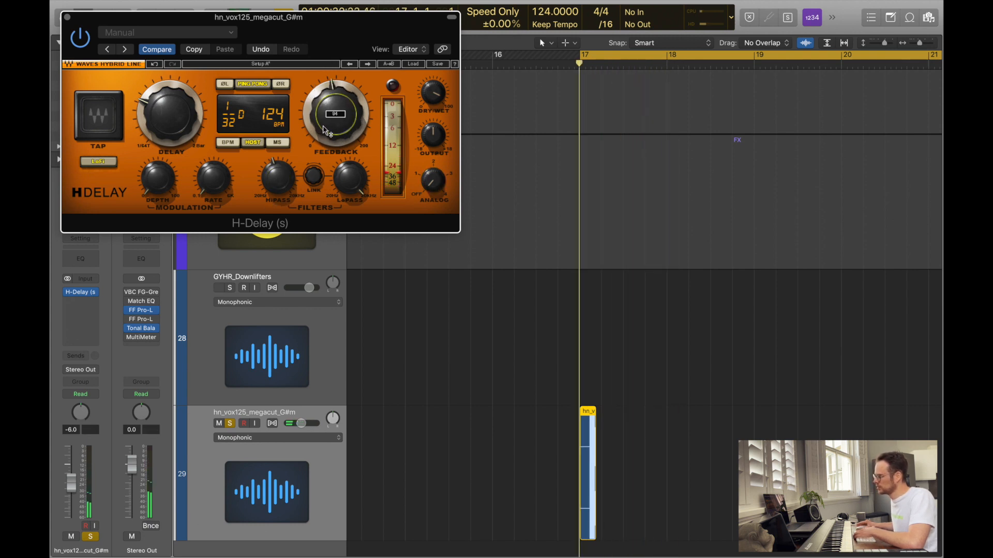
# Lower the H-Delay's Dry/Wet mix to about 32, audition the delayed chop and close the plug-in.
pyautogui.moveTo(433, 93); pyautogui.dragTo(433, 106)
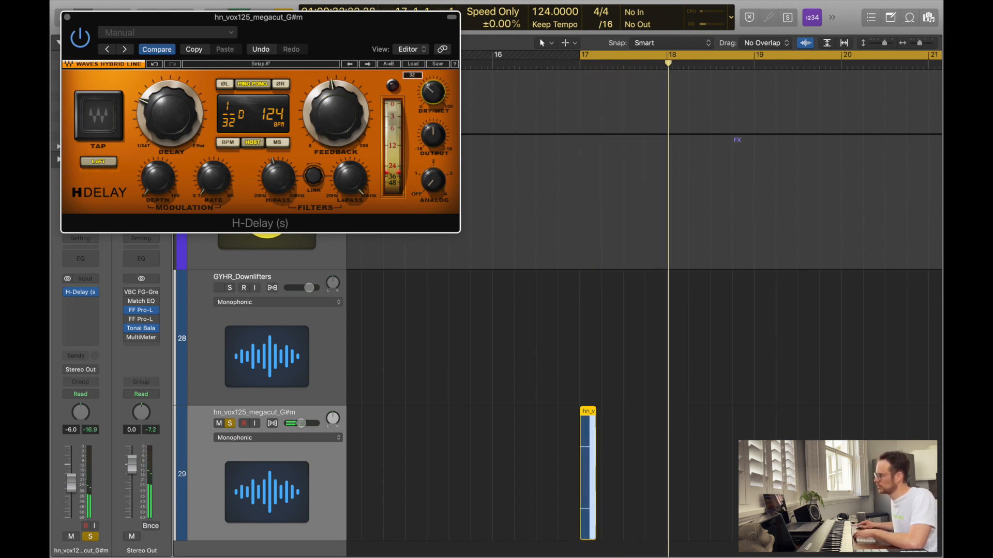
pyautogui.press('space')
pyautogui.press('space')
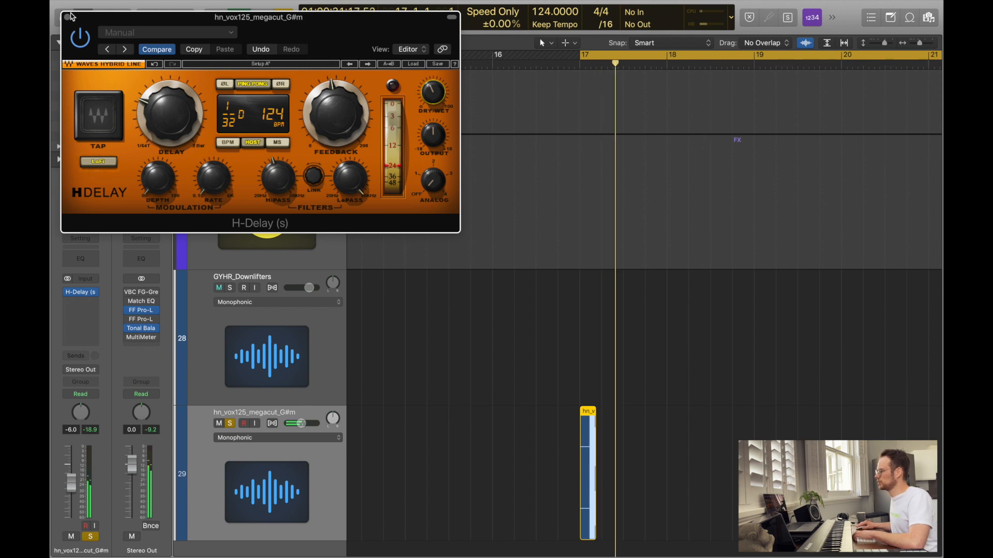
pyautogui.click(351, 135)
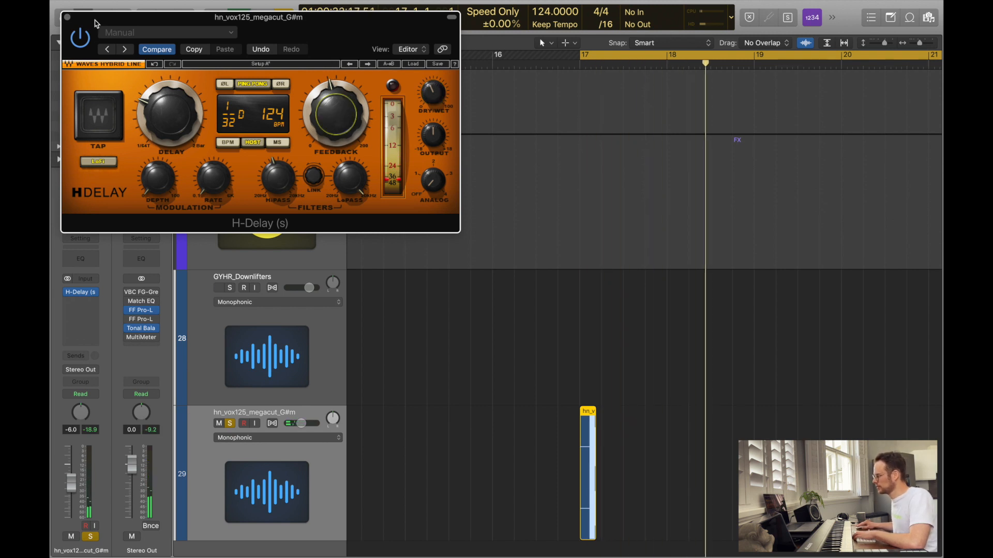
pyautogui.click(68, 18)
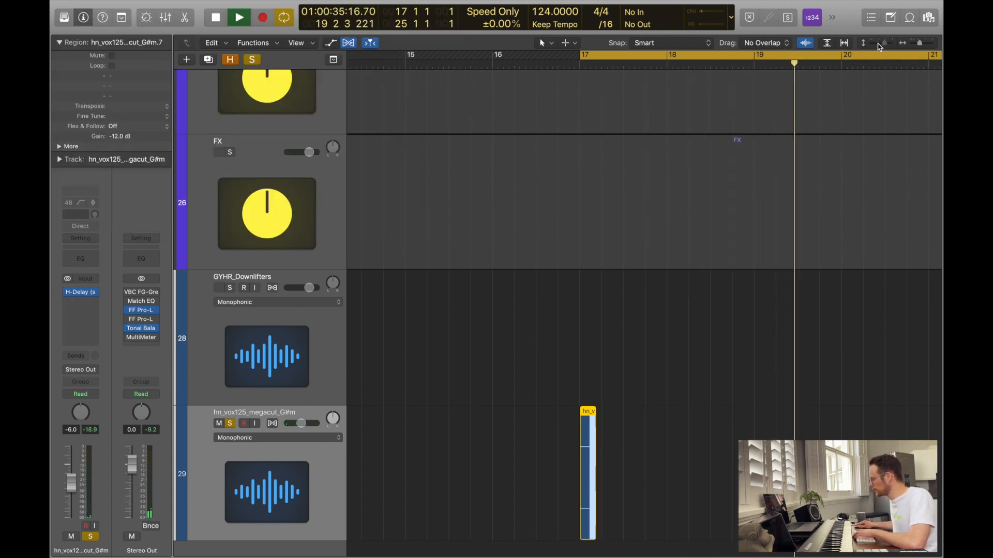
# Unsolo the vocal chop track and audition the chop against the full arrangement from just before bar 17.
pyautogui.moveTo(885, 43); pyautogui.dragTo(873, 47)
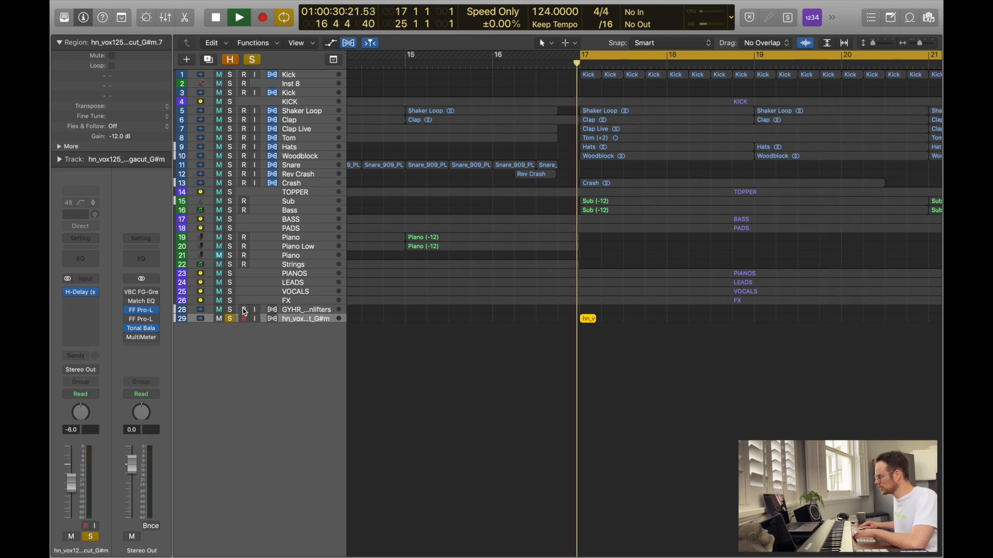
pyautogui.click(230, 319)
pyautogui.press('space')
pyautogui.press('space')
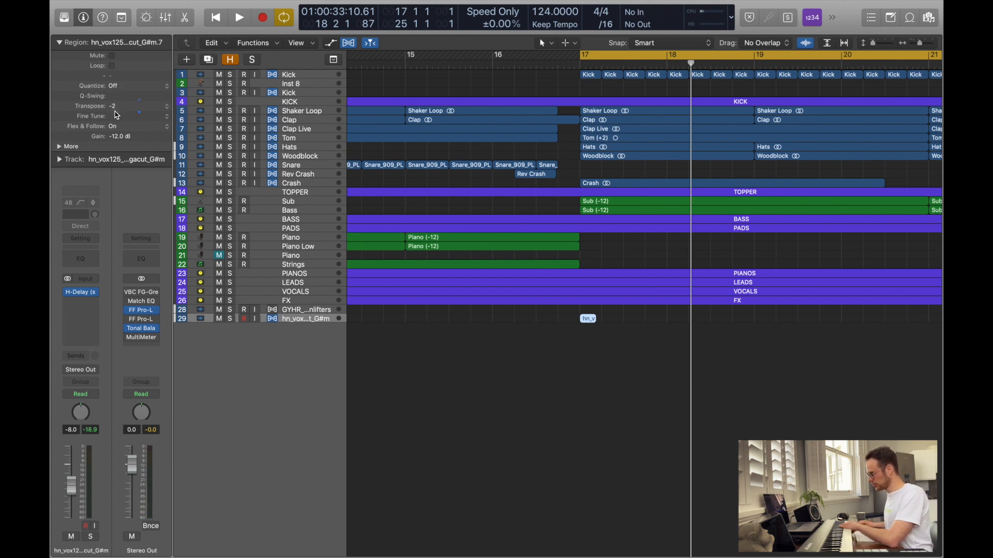
pyautogui.click(569, 64)
pyautogui.press('space')
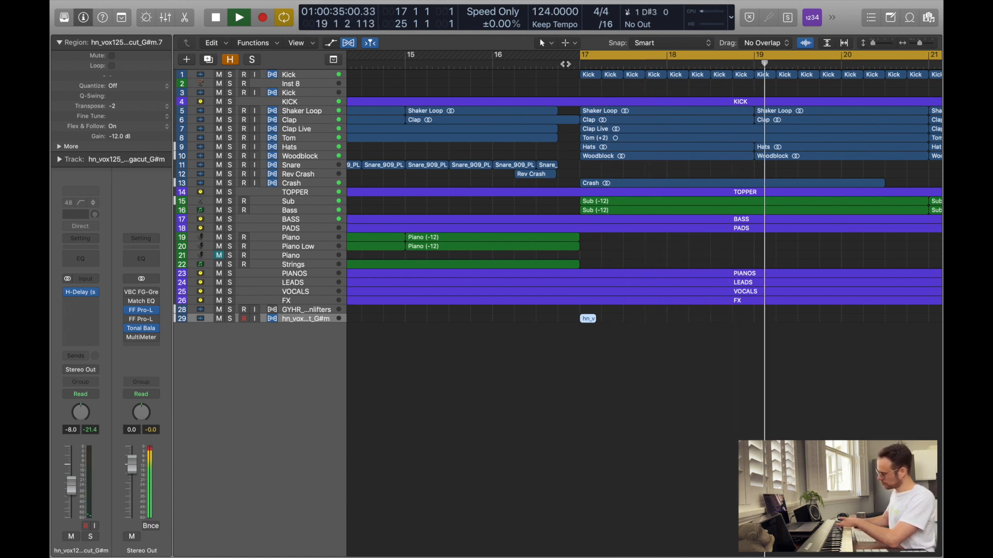
# Set the vocal chop region's transpose to -5 and play the arrangement again from bar 16.
pyautogui.moveTo(548, 4)
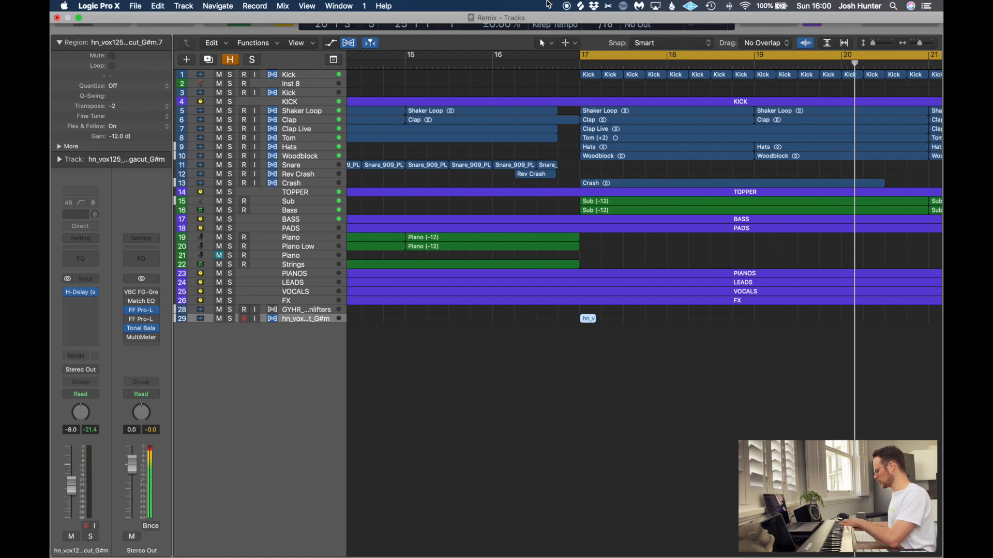
pyautogui.click(112, 106)
pyautogui.click(125, 110)
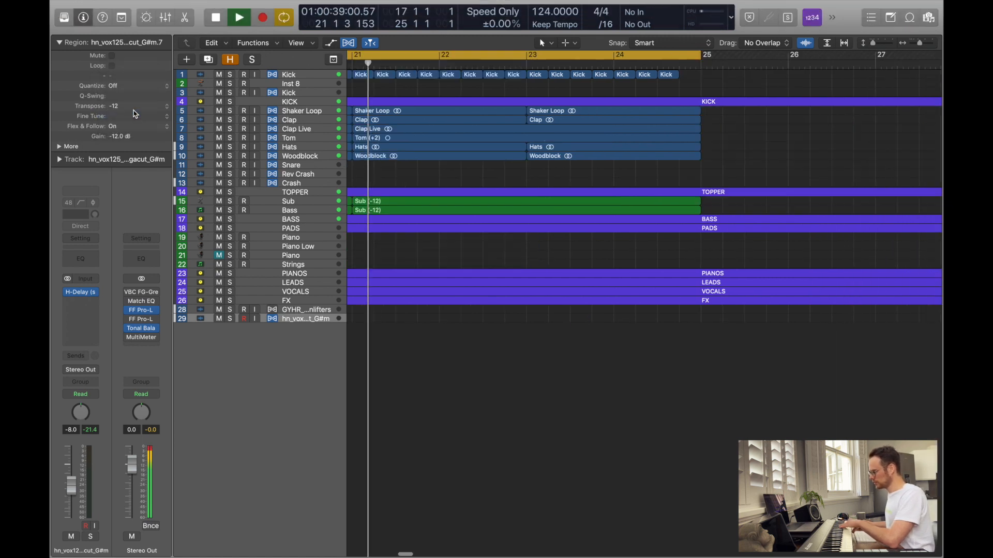
pyautogui.moveTo(126, 110); pyautogui.dragTo(143, 99)
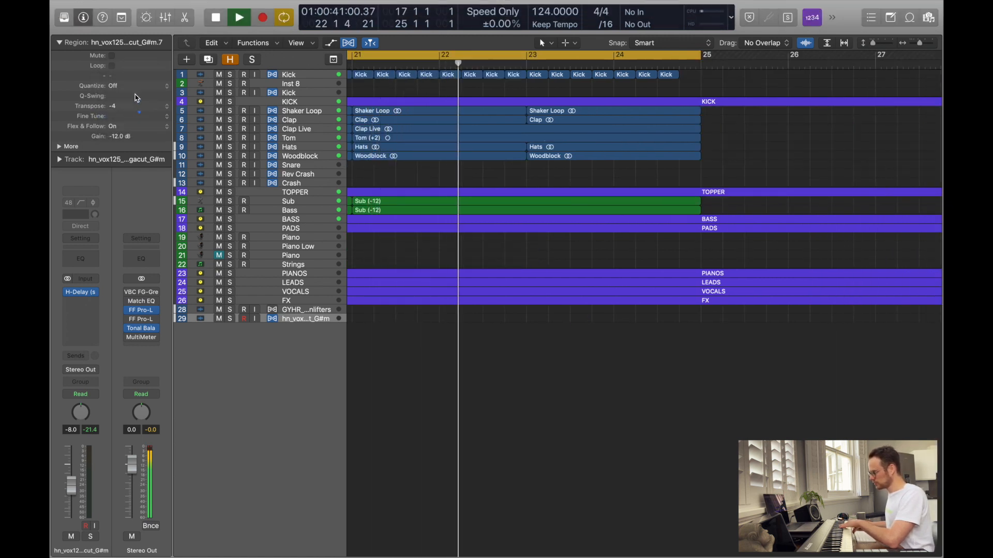
pyautogui.hscroll(-10, 526, 170)
pyautogui.click(512, 101)
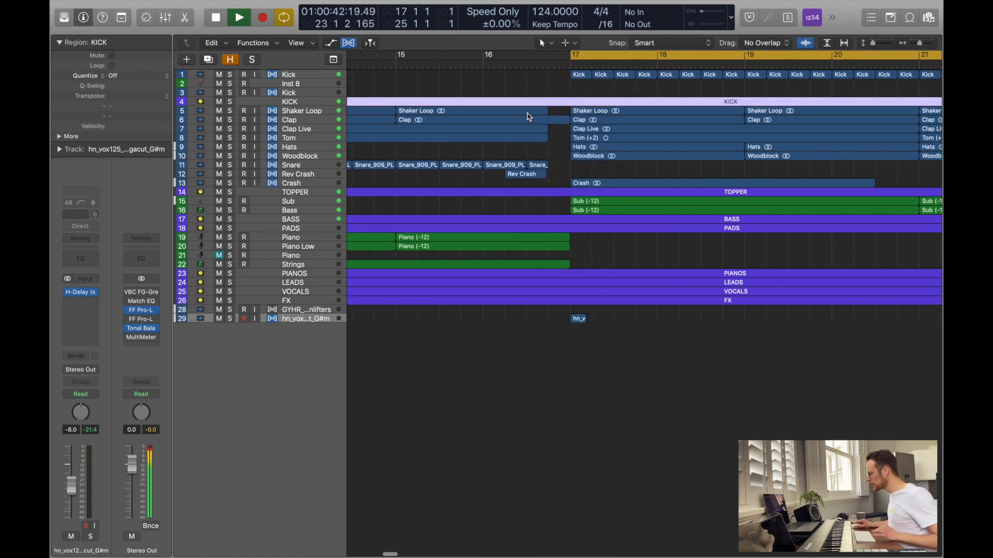
pyautogui.click(509, 65)
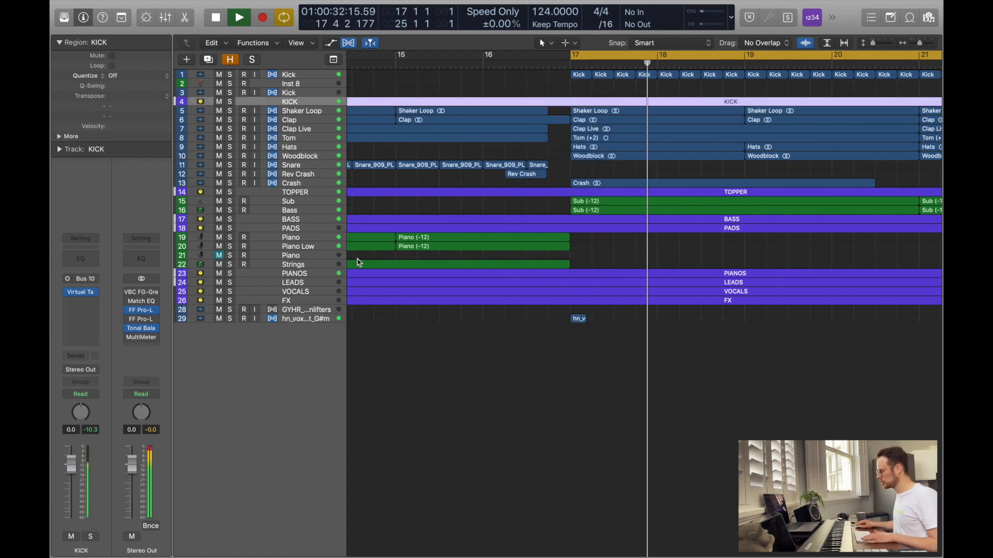
# Stop playback and insert the stereo Little AlterBoy ahead of the H-Delay on the vocal chop track.
pyautogui.click(319, 321)
pyautogui.press('space')
pyautogui.click(81, 301)
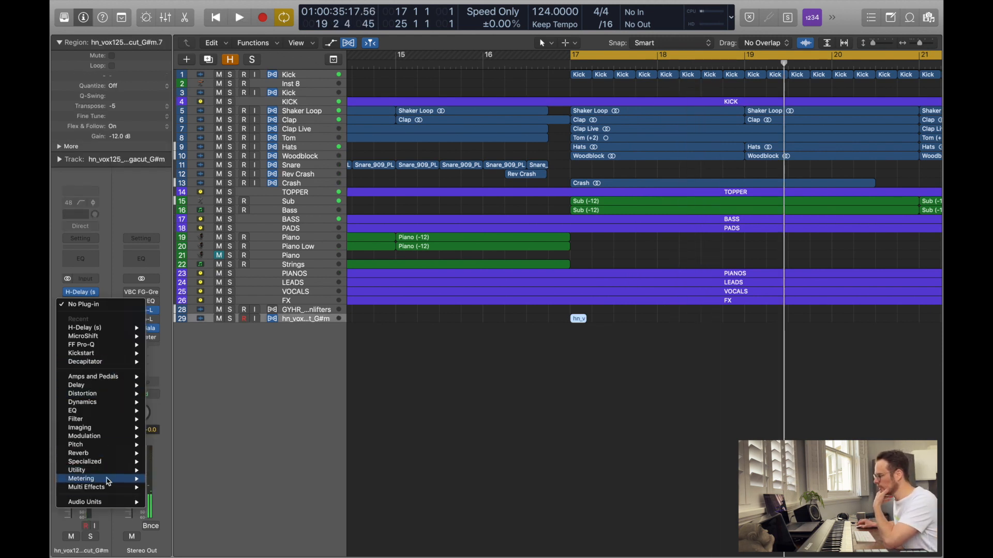
pyautogui.click(73, 286)
pyautogui.click(81, 292)
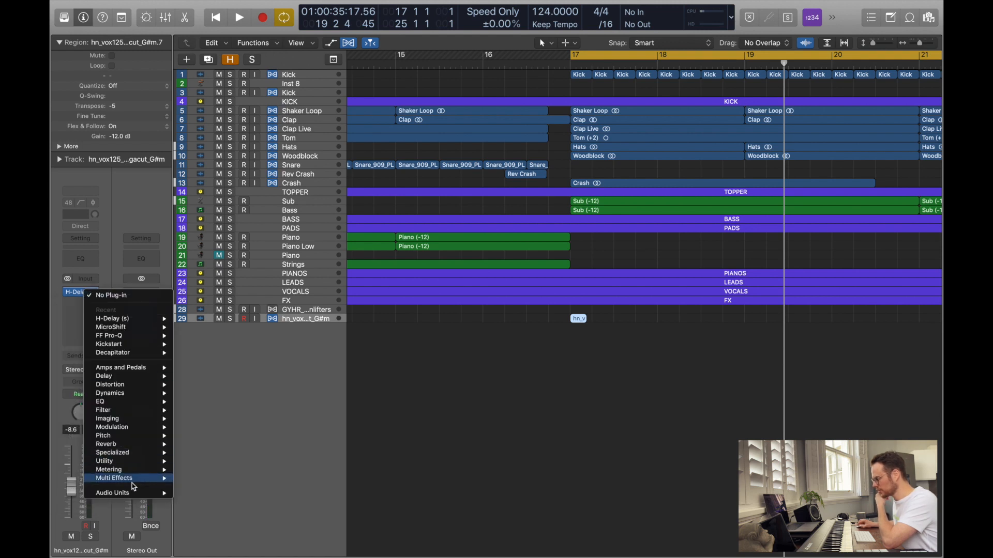
pyautogui.moveTo(133, 493)
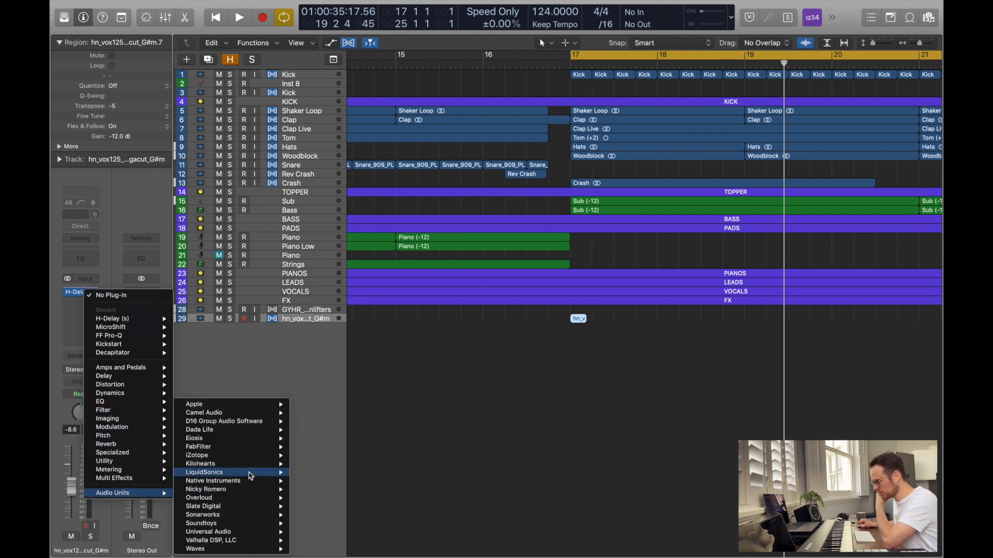
pyautogui.moveTo(231, 523)
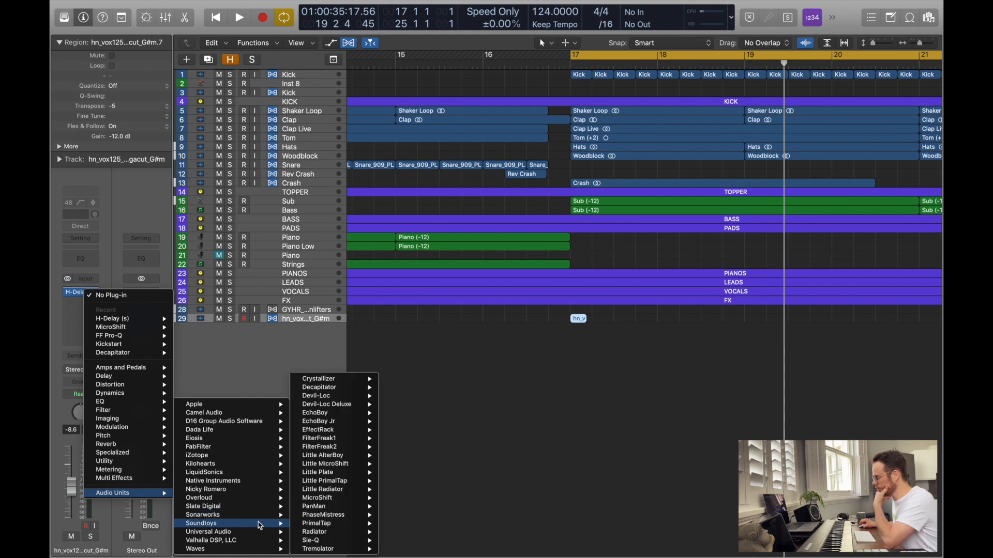
pyautogui.moveTo(349, 456)
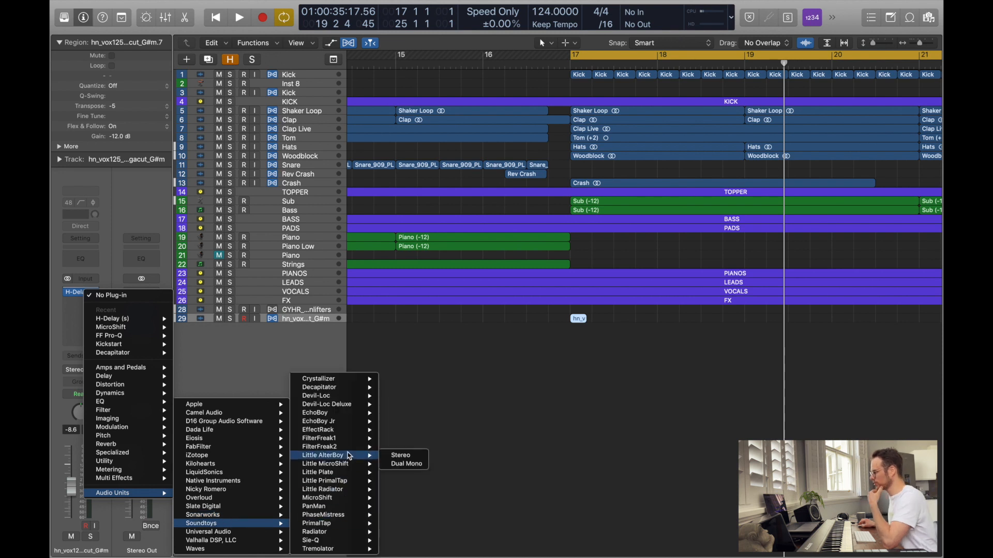
pyautogui.click(409, 456)
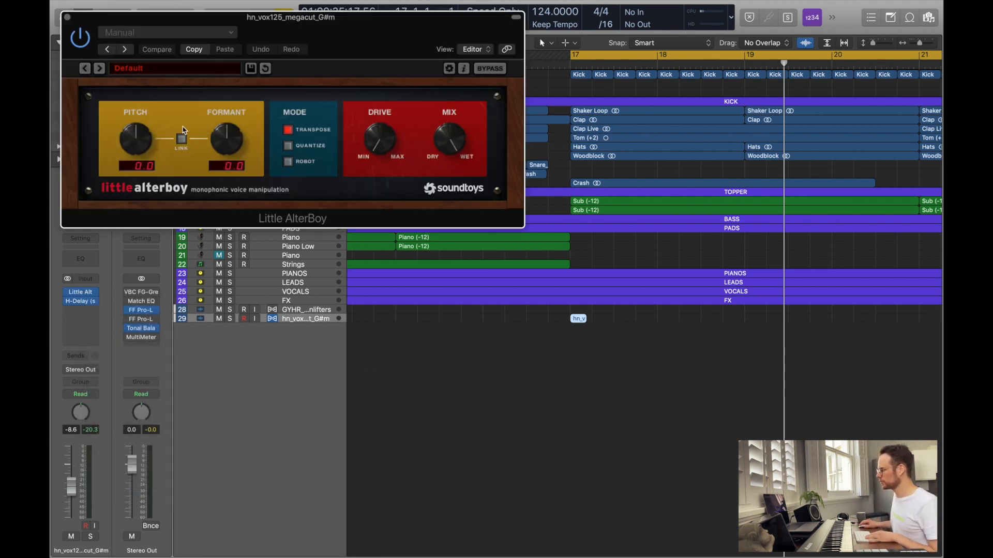
# Lower Little AlterBoy's Formant to -4.7 and raise the vocal chop track's volume to -7.6 dB while auditioning from bar 16.
pyautogui.hscroll(-5, 704, 59)
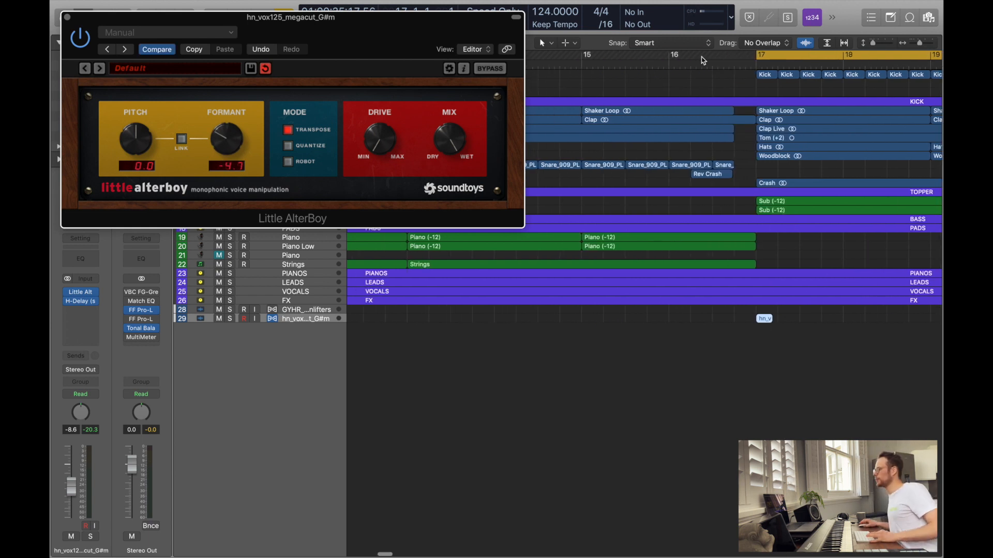
pyautogui.doubleClick(708, 70)
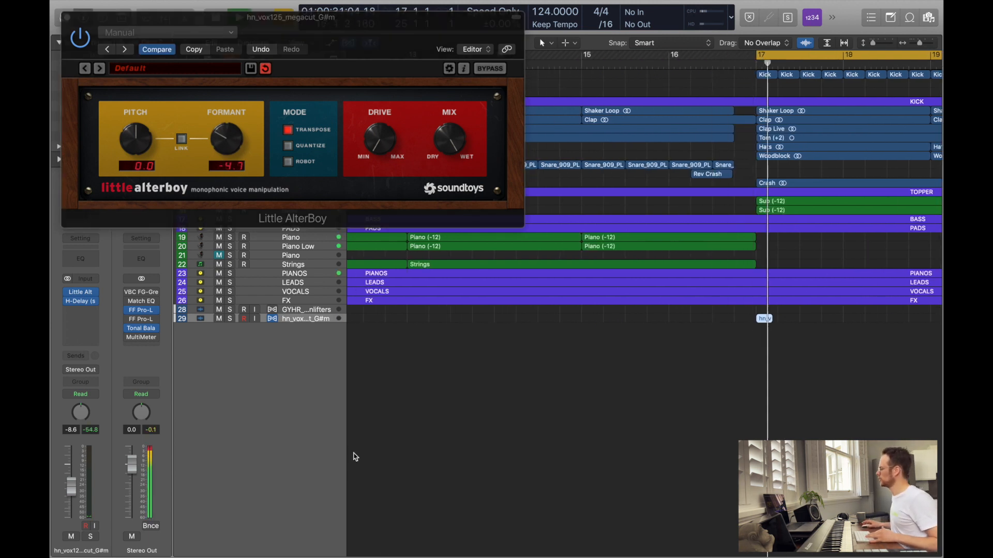
pyautogui.moveTo(71, 480); pyautogui.dragTo(71, 477)
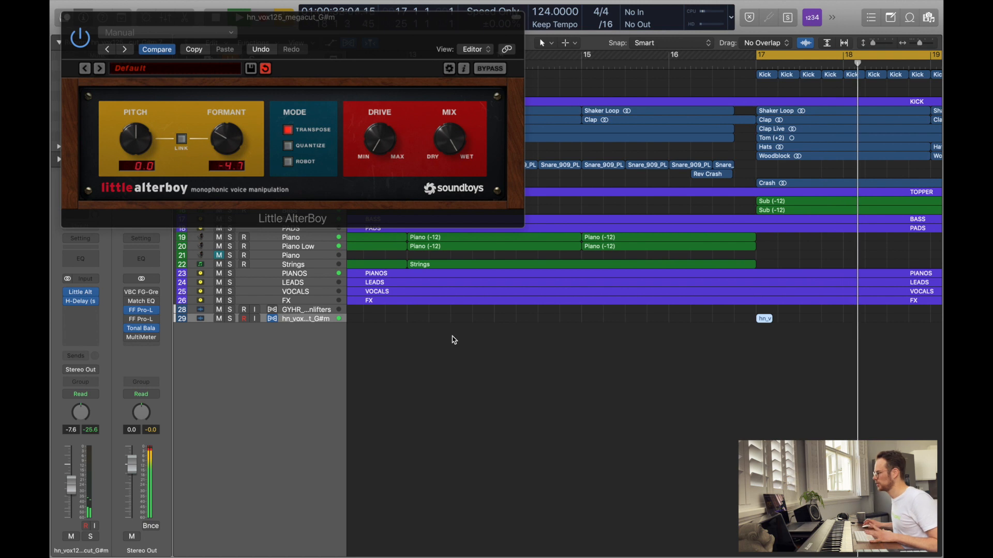
pyautogui.click(734, 63)
pyautogui.press('space')
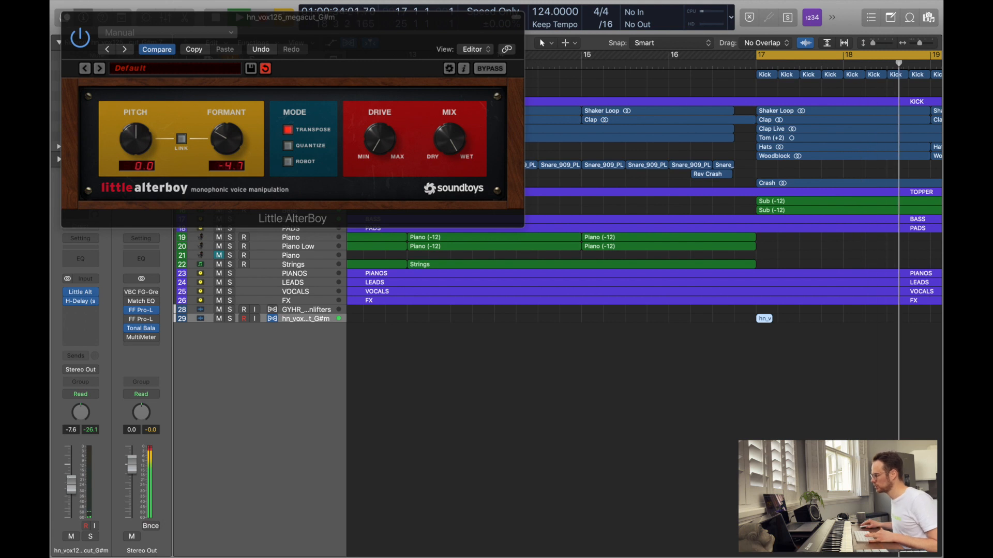
# Move the downlifter and vocal chop regions to start at bar 21 and audition them in the arrangement.
pyautogui.moveTo(682, 268); pyautogui.dragTo(674, 268)
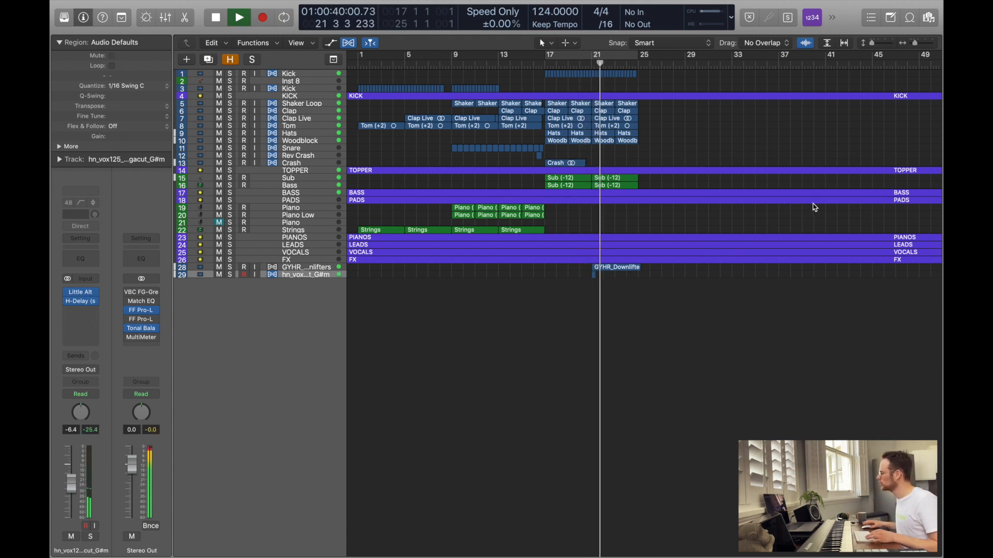
pyautogui.moveTo(80, 306)
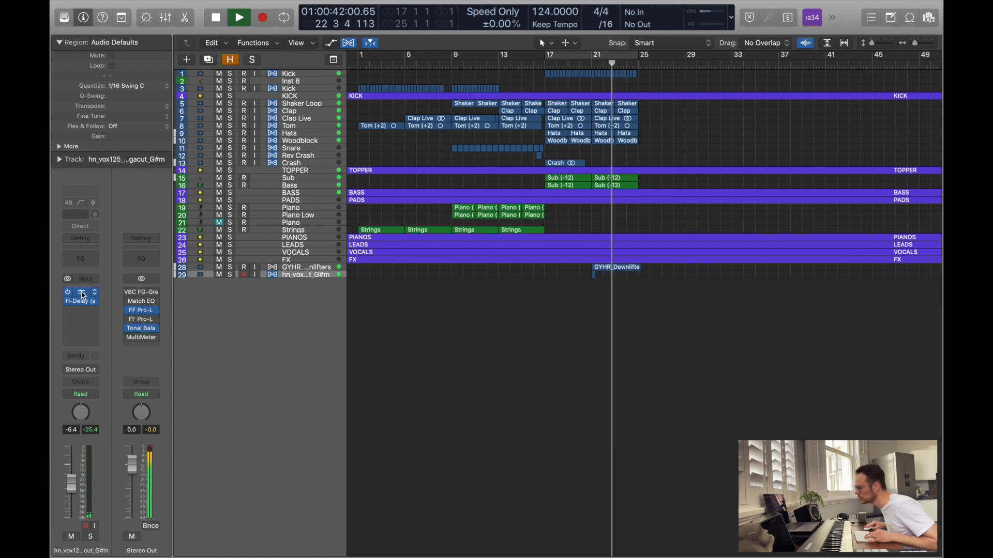
pyautogui.press('space')
# Automate the vocal chop's H-Delay Feedback to rise from 91 at bar 21 to 110 near bar 24.
pyautogui.click(81, 306)
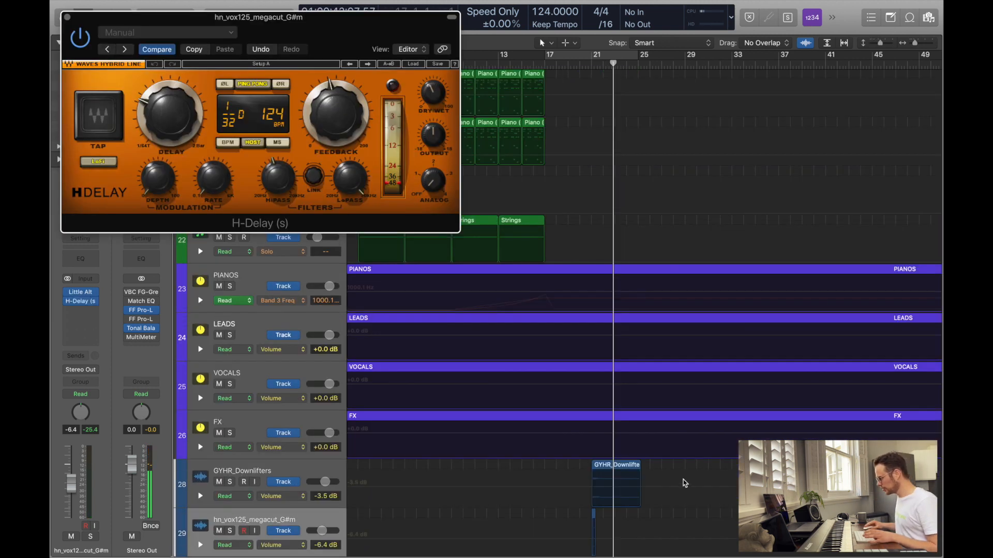
pyautogui.click(916, 44)
pyautogui.scroll(-2, 643, 314)
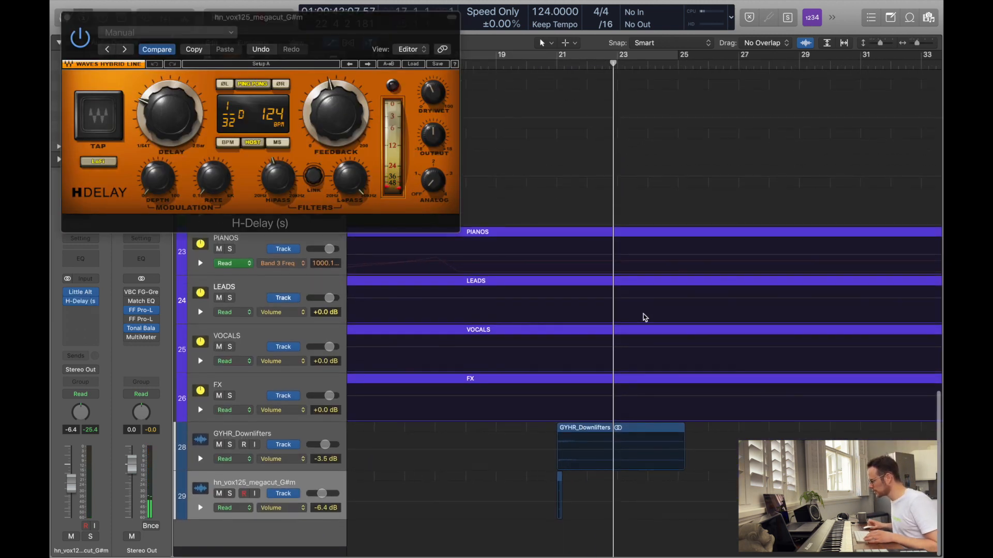
pyautogui.click(338, 104)
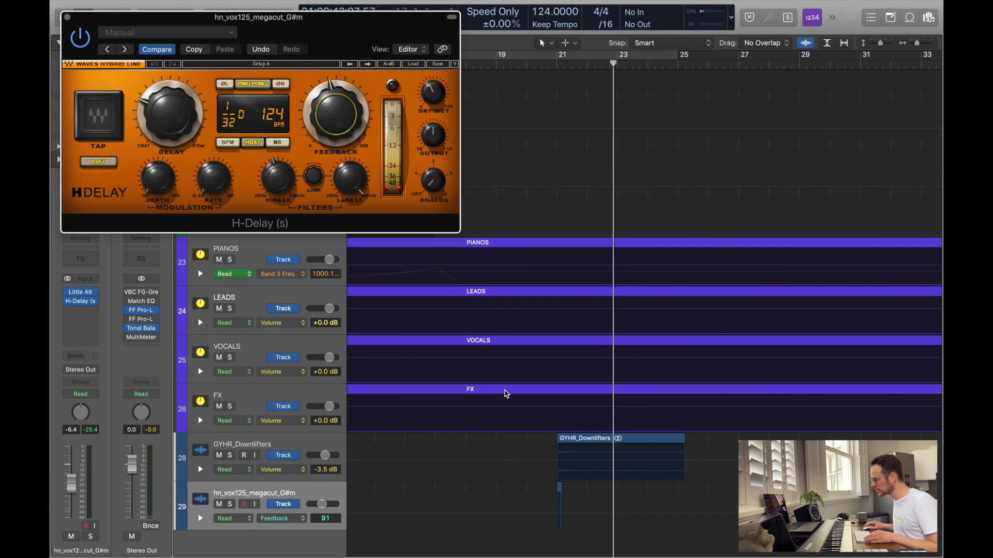
pyautogui.click(558, 520)
pyautogui.moveTo(649, 514)
pyautogui.mouseDown()
pyautogui.moveTo(690, 516)
pyautogui.moveTo(651, 513)
pyautogui.mouseUp()
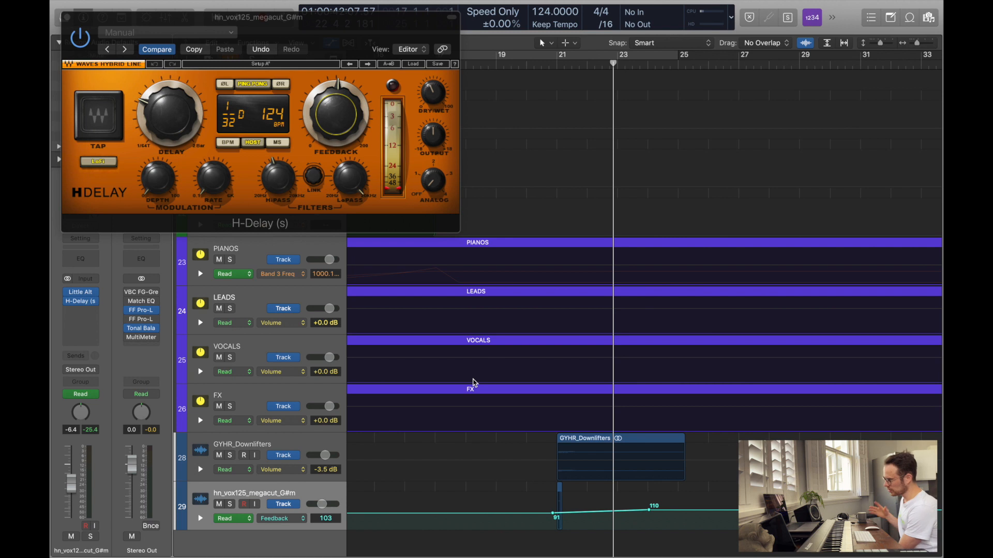
# Raise the Feedback automation peak to 118 near bar 24, drop it to 86 at bar 25, and close the H-Delay and automation view.
pyautogui.click(544, 62)
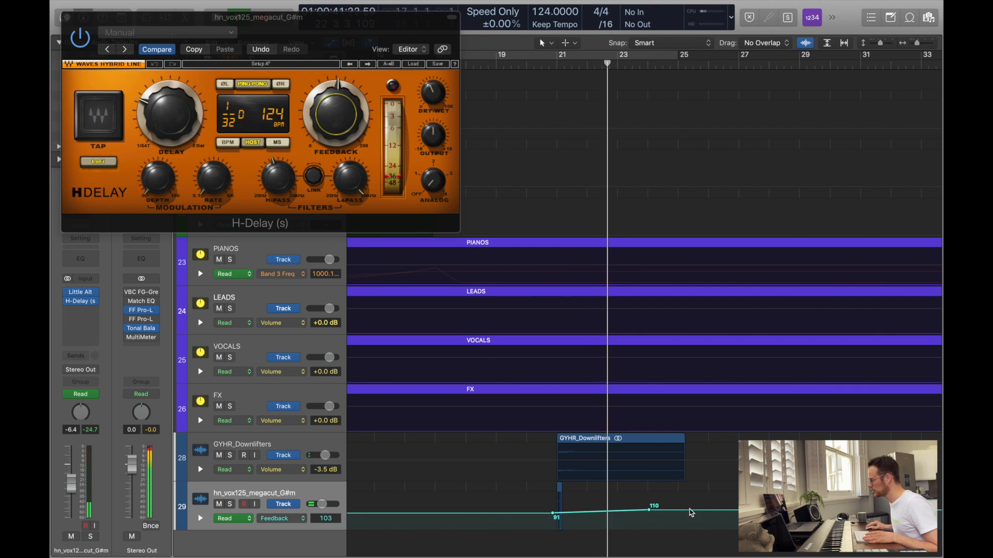
pyautogui.moveTo(684, 513); pyautogui.dragTo(683, 515)
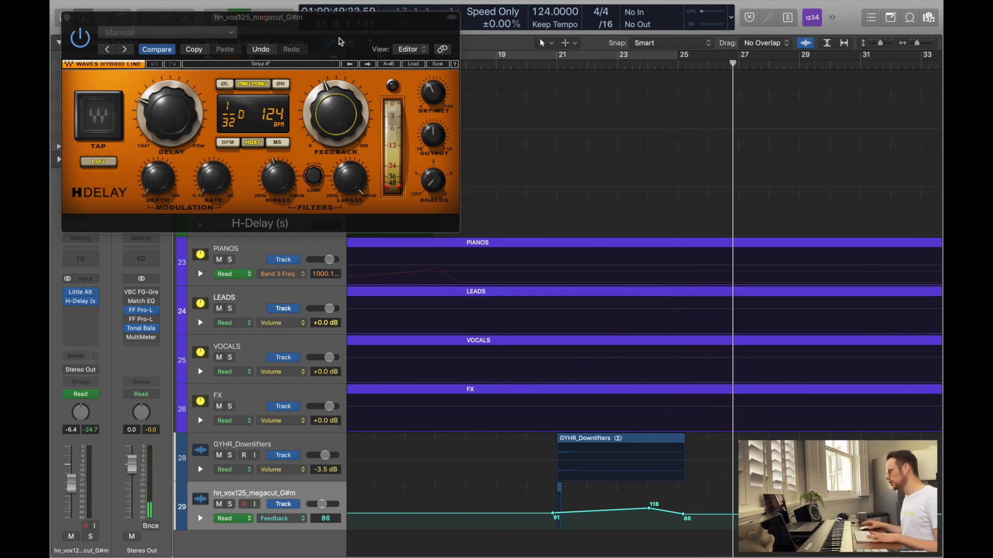
pyautogui.click(66, 21)
pyautogui.press('z')
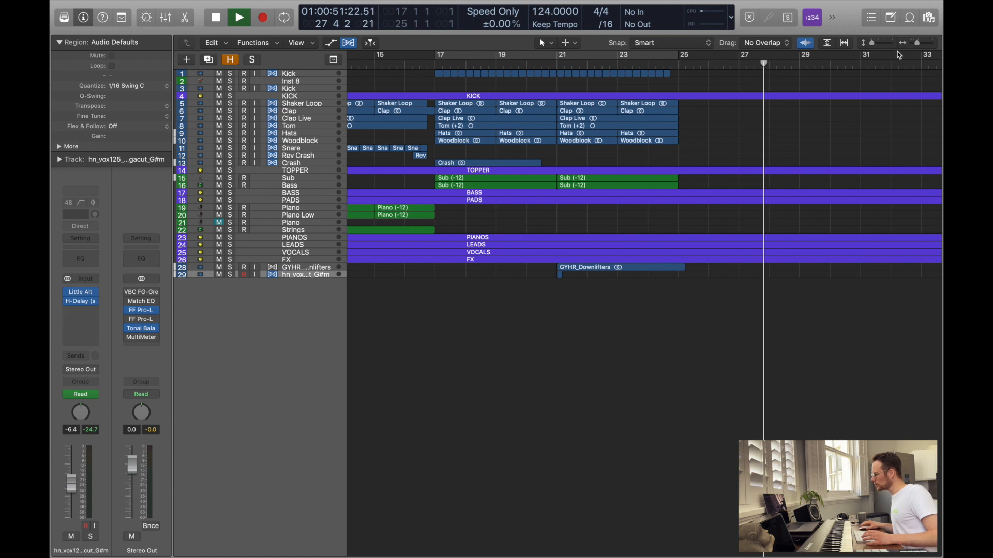
# Rename the GYHR_Downlifters track as Downliufter and play the arrangement briefly from bar 17.
pyautogui.click(296, 262)
pyautogui.click(301, 268)
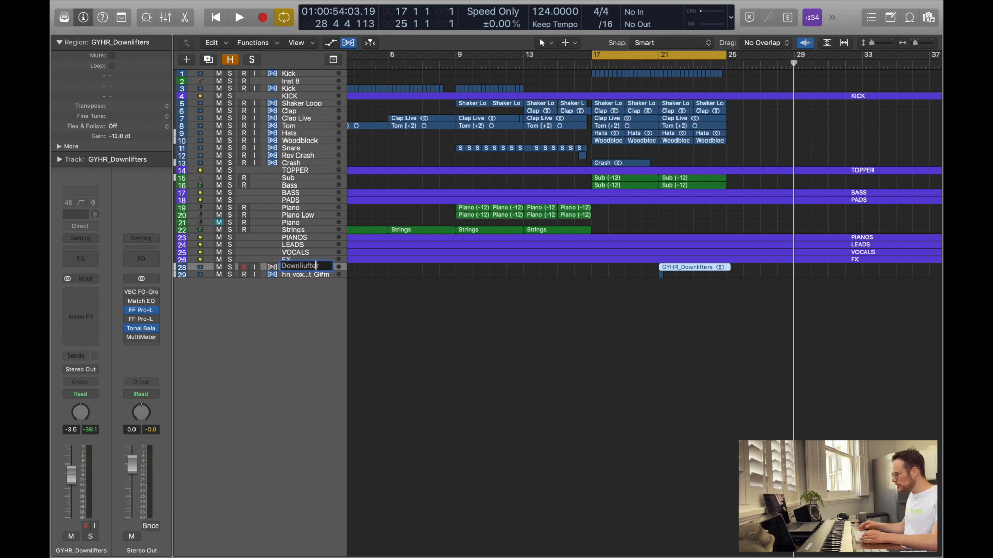
pyautogui.press('space')
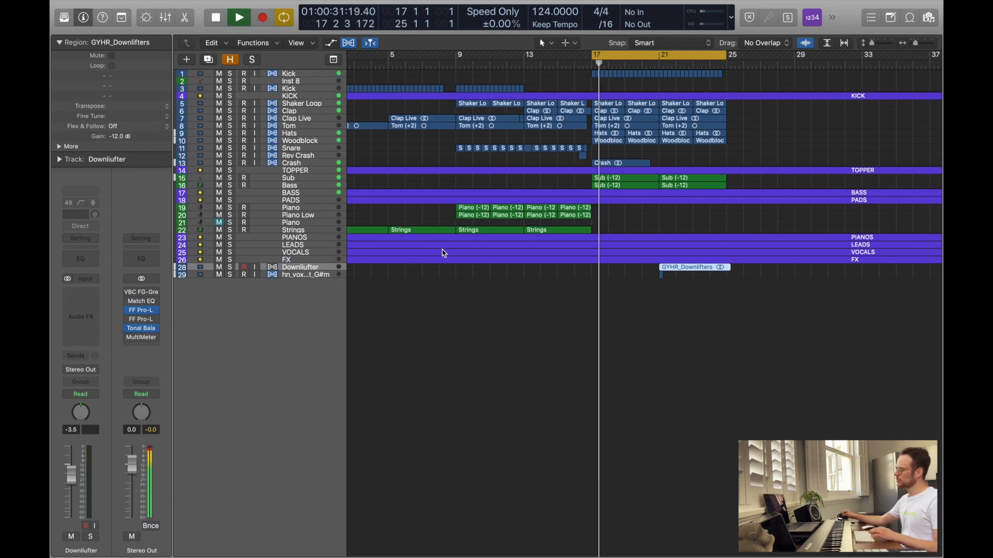
pyautogui.press('space')
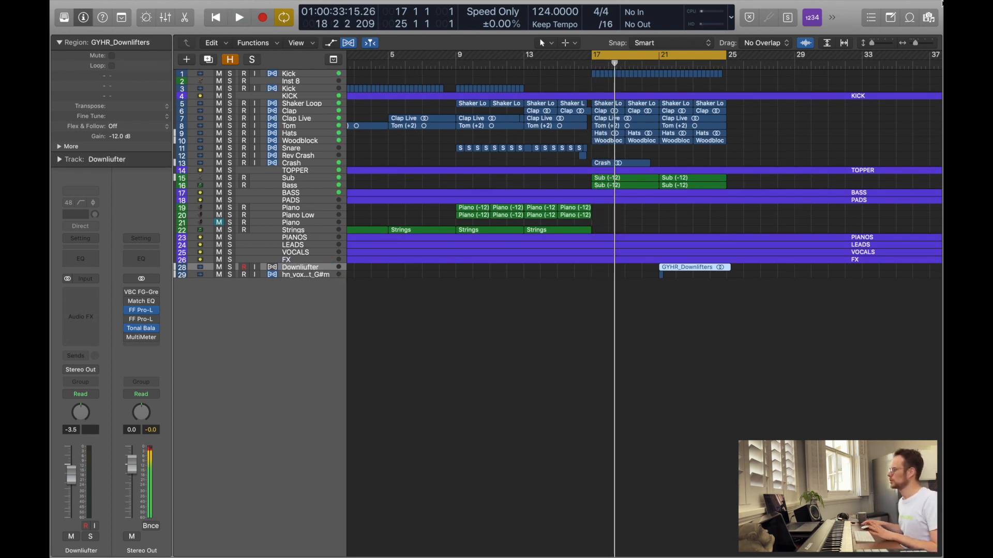
# Import Ride 125.wav from the desktop's Track > Drums folder in Finder onto a new track below the vocal chop in Logic Pro.
pyautogui.hotkey('ctrl', 'Left')
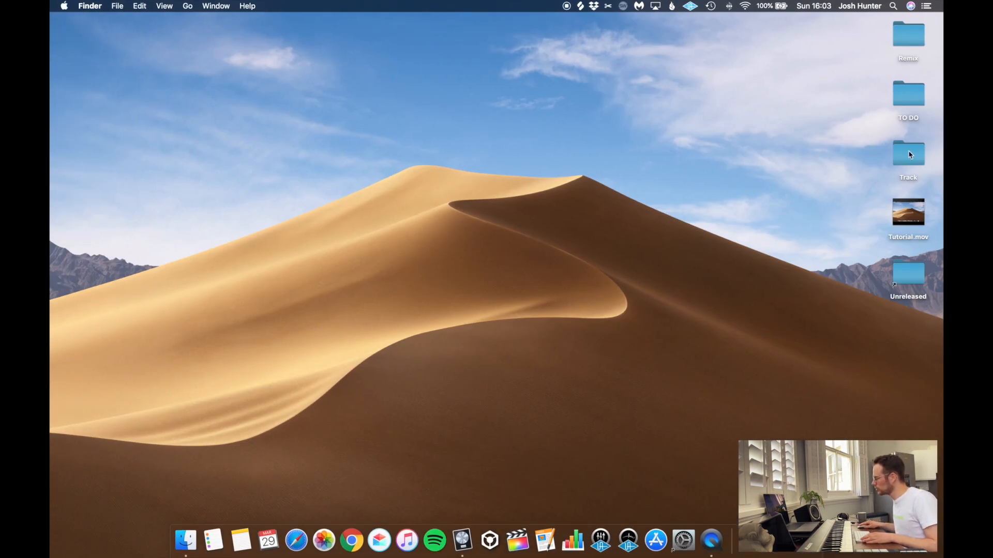
pyautogui.doubleClick(909, 156)
pyautogui.click(517, 126)
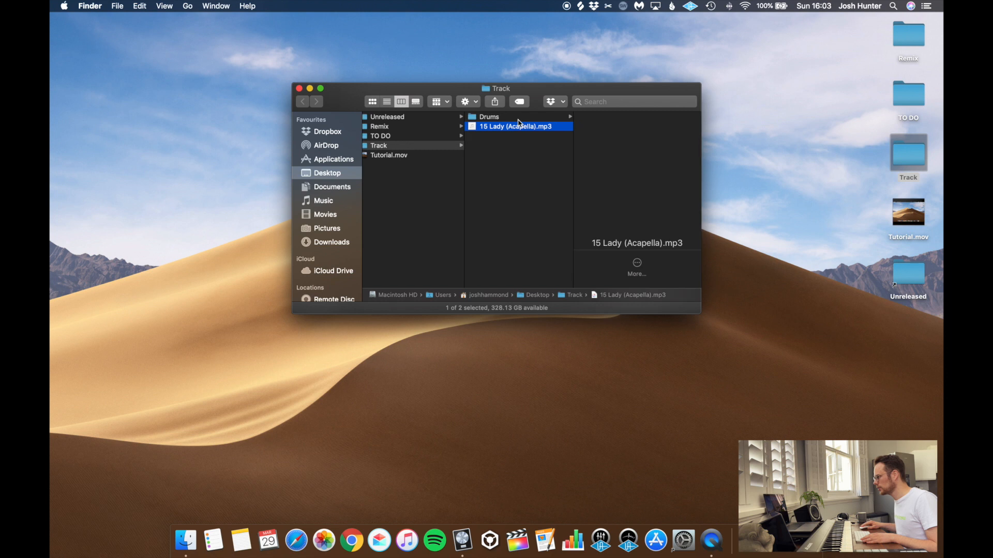
pyautogui.click(516, 117)
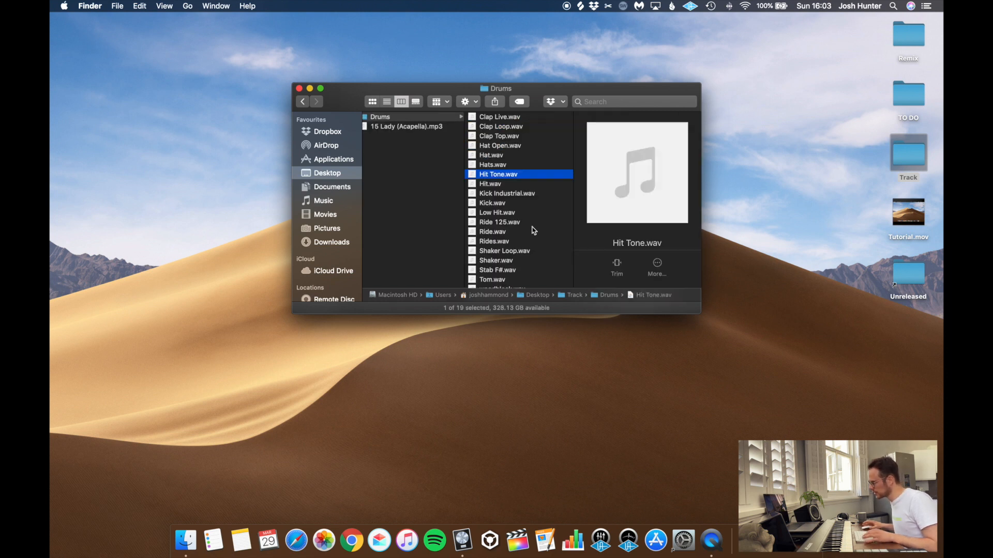
pyautogui.moveTo(518, 225); pyautogui.dragTo(618, 358)
pyautogui.press('super+Tab')
# Move the Ride 125 region to start on the offbeat just after bar 17 and audition it with the arrangement.
pyautogui.press('super+Right')
pyautogui.press('super+Right')
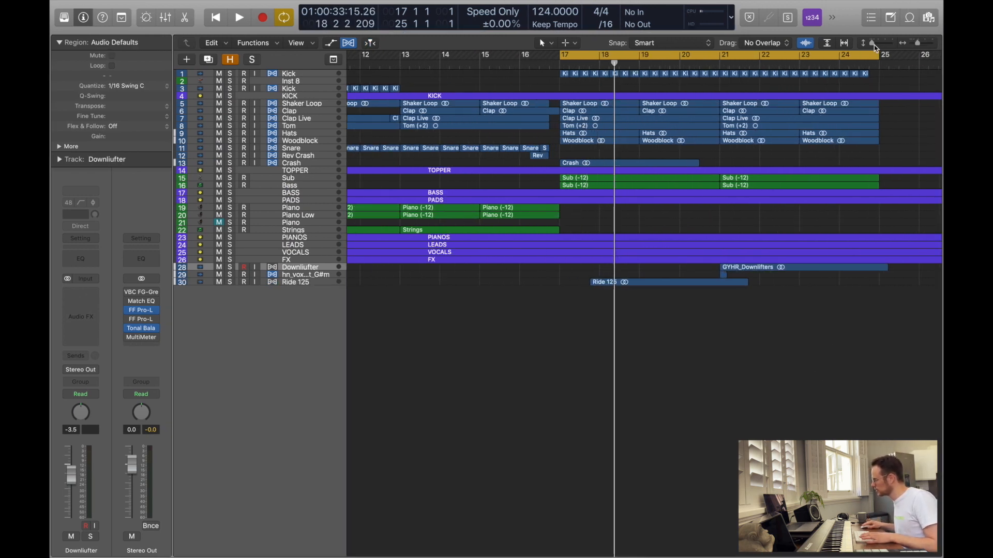
pyautogui.press('super+Down')
pyautogui.press('super+Down')
pyautogui.press('super+Down')
pyautogui.moveTo(633, 517); pyautogui.dragTo(609, 512)
pyautogui.press('space')
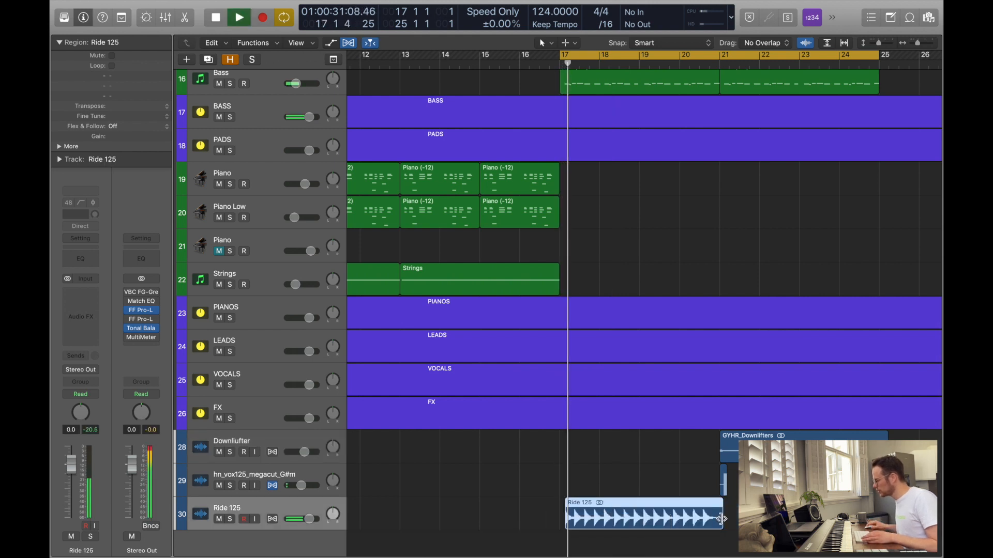
pyautogui.click(616, 481)
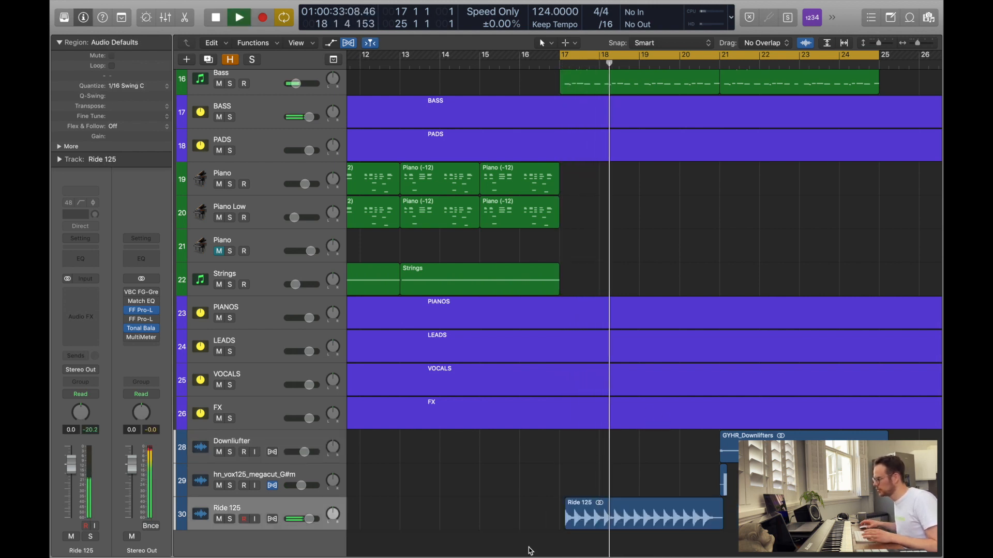
pyautogui.press('space')
# Enable Flex on the Ride 125 track, show its Slicing view and place flex markers on the second and third hits.
pyautogui.press('super+Right')
pyautogui.press('super+Right')
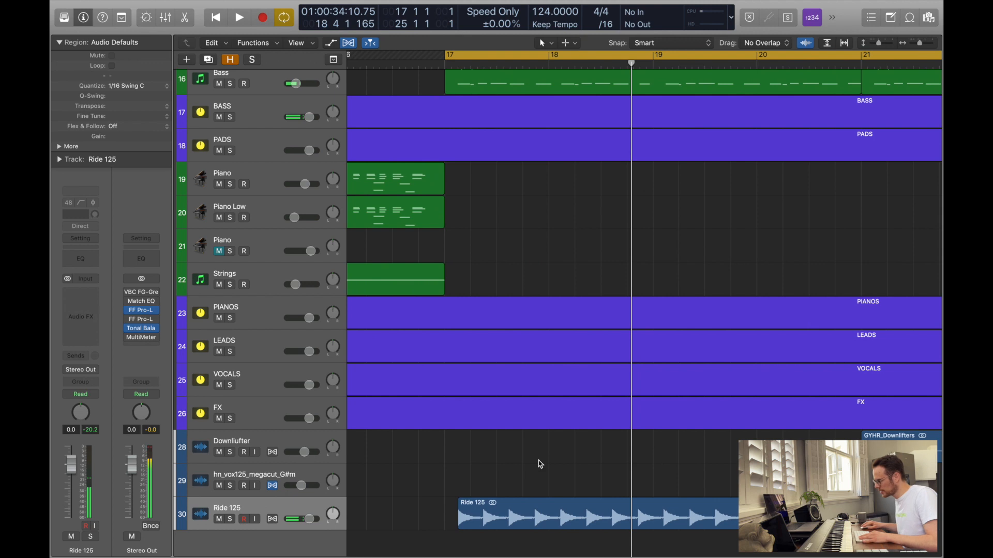
pyautogui.click(272, 520)
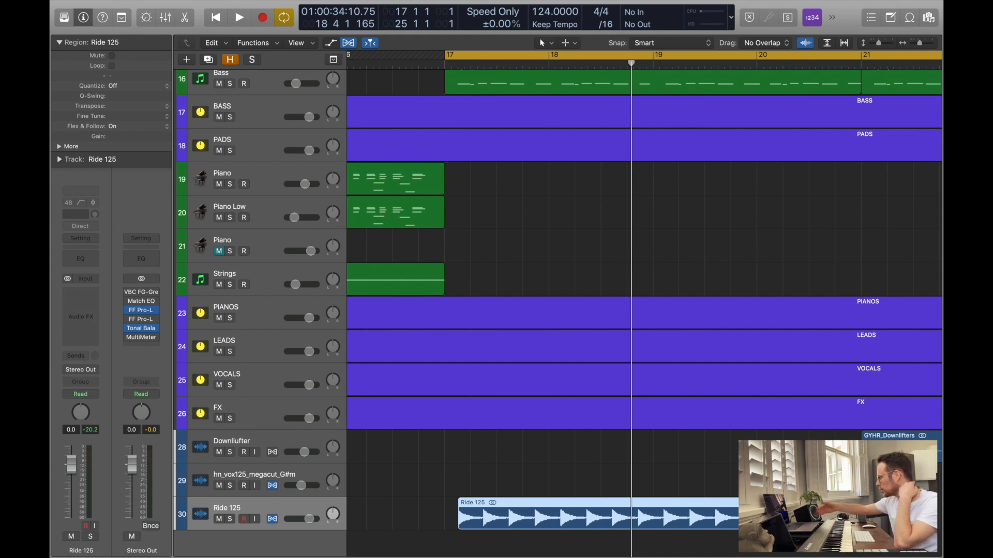
pyautogui.click(693, 492)
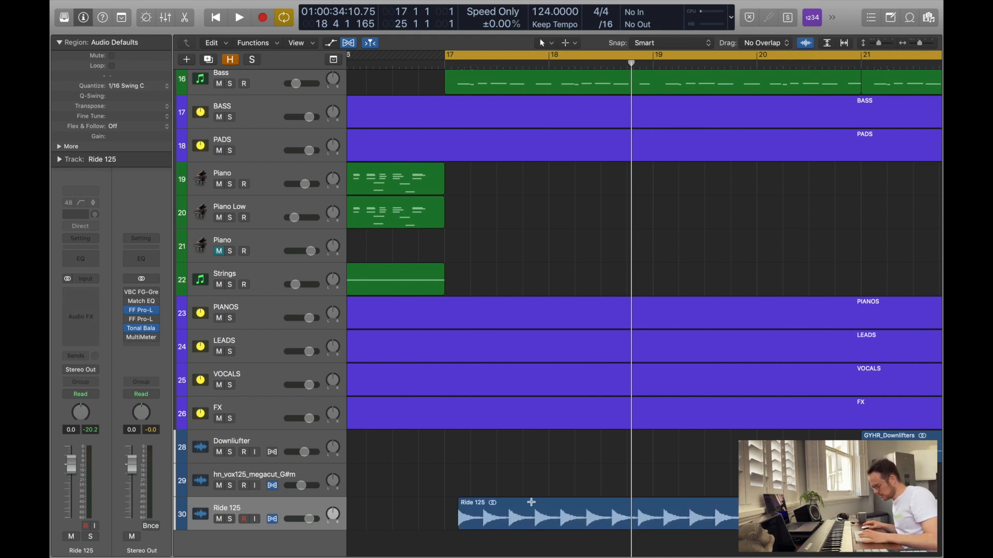
pyautogui.press('super+f')
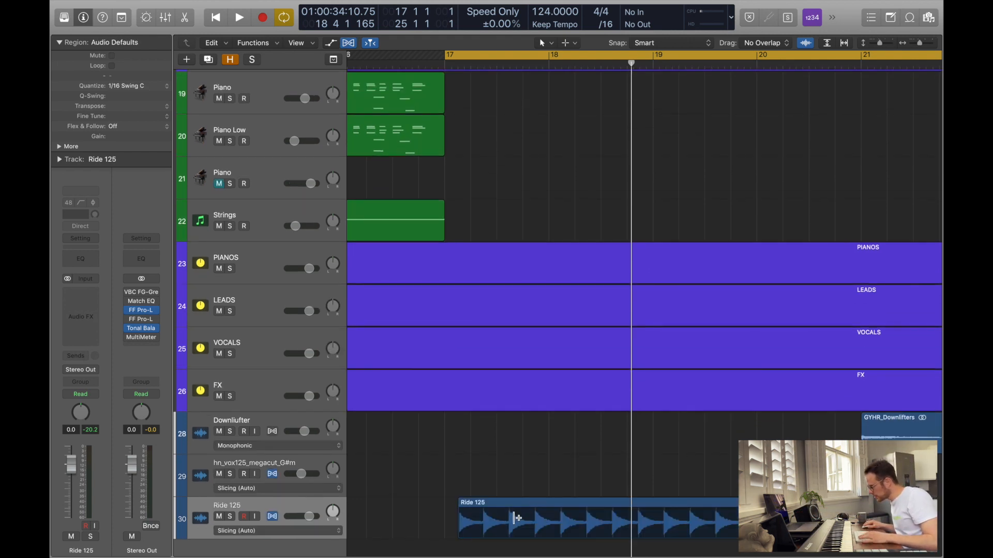
pyautogui.moveTo(484, 511)
pyautogui.mouseDown()
pyautogui.moveTo(472, 513)
pyautogui.moveTo(484, 511)
pyautogui.mouseUp()
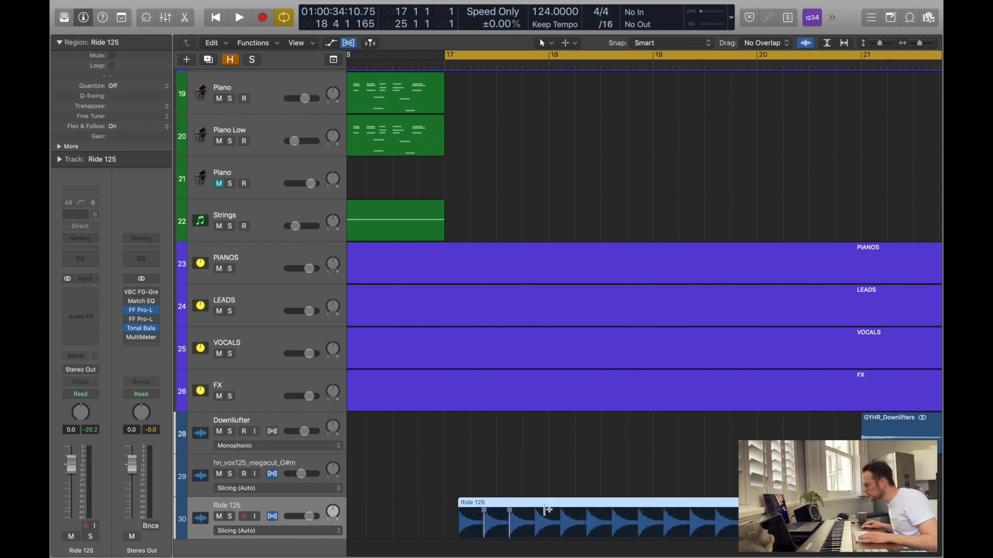
# Cut the Ride 125 region down to one bar, delete the remainder and repeat the one-bar loop across the following bars.
pyautogui.click(562, 512)
pyautogui.press('Delete')
pyautogui.click(522, 510)
pyautogui.press('super+r')
pyautogui.press('super+r')
pyautogui.press('super+r')
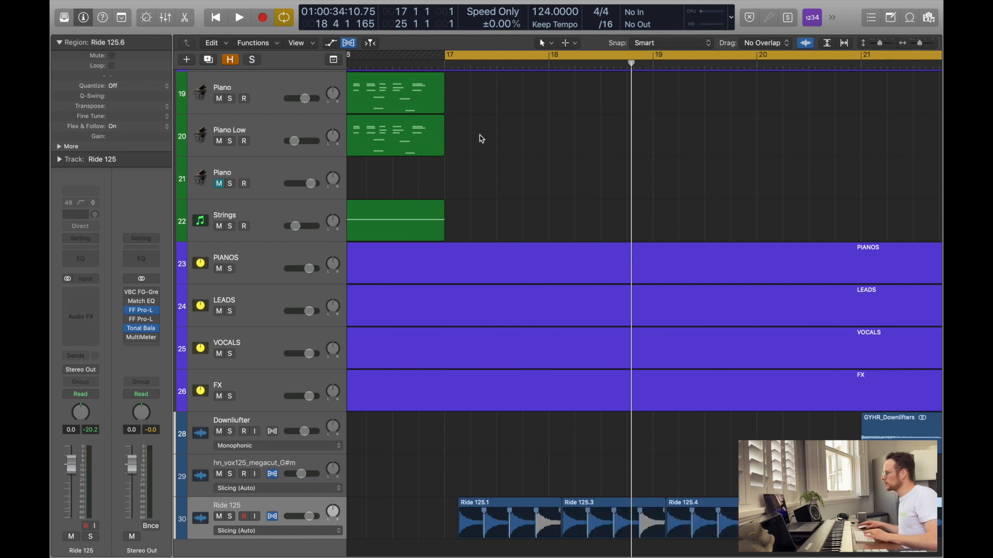
# Lower the Ride 125 track's volume to -2.9 dB during playback and route its output to Bus 11 (TOPPER).
pyautogui.press('space')
pyautogui.moveTo(306, 516); pyautogui.dragTo(295, 522)
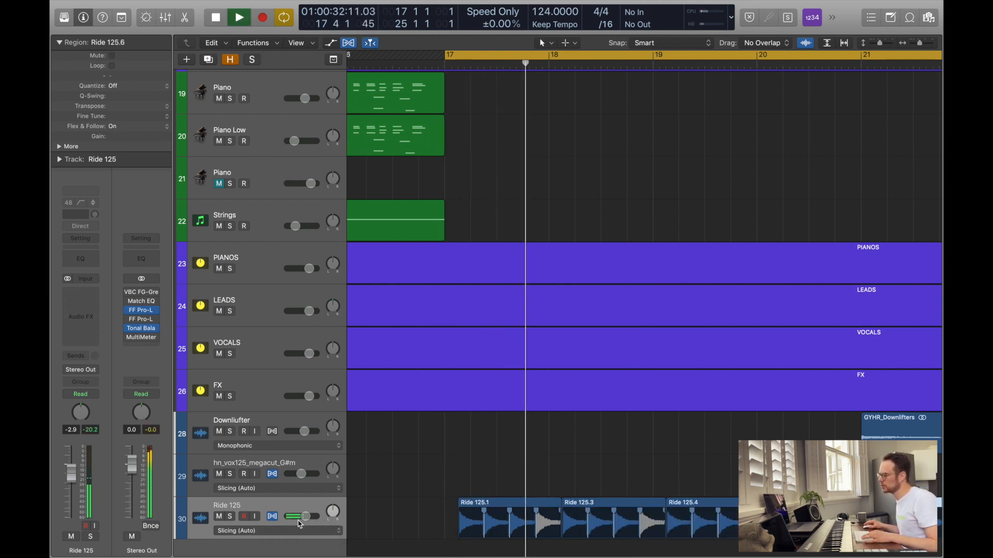
pyautogui.click(81, 370)
pyautogui.moveTo(96, 418)
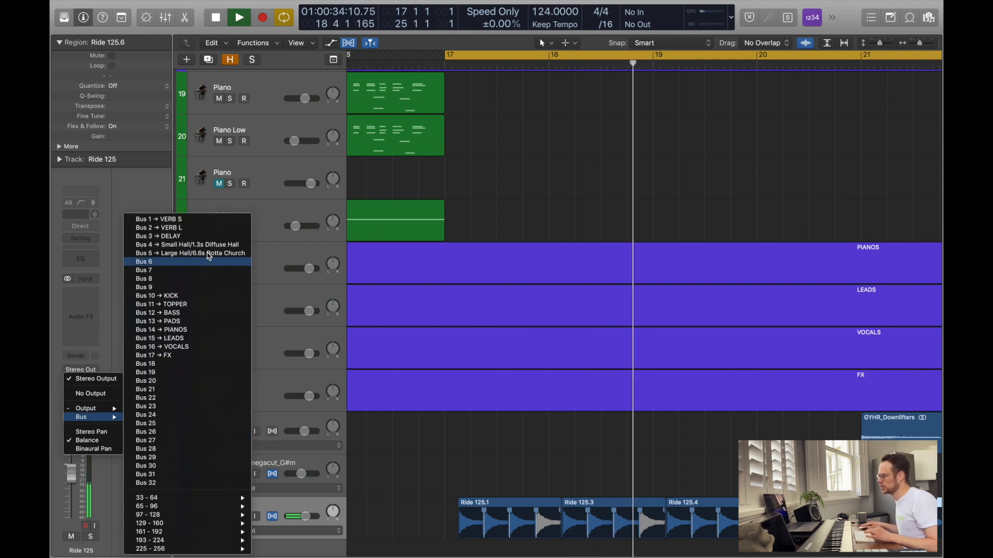
pyautogui.click(128, 98)
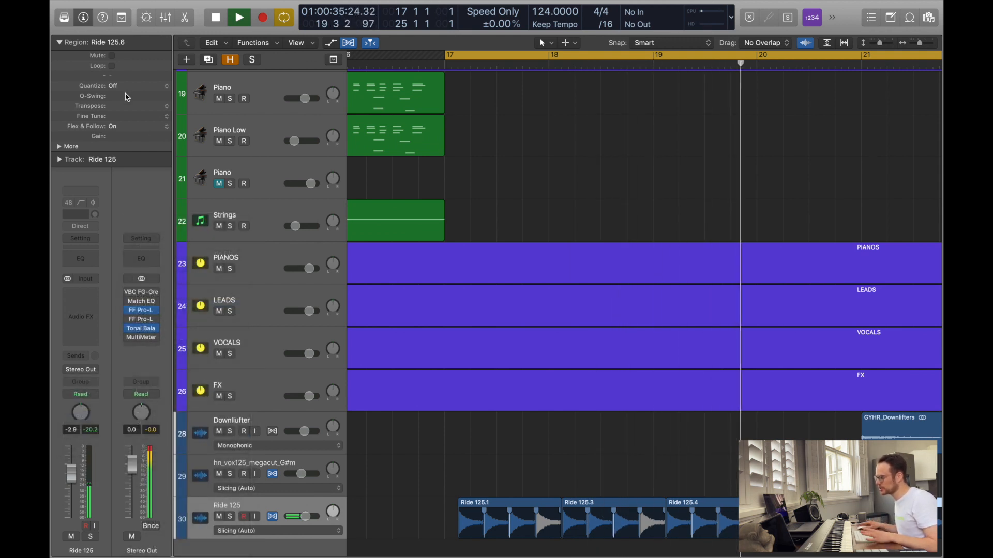
pyautogui.click(124, 86)
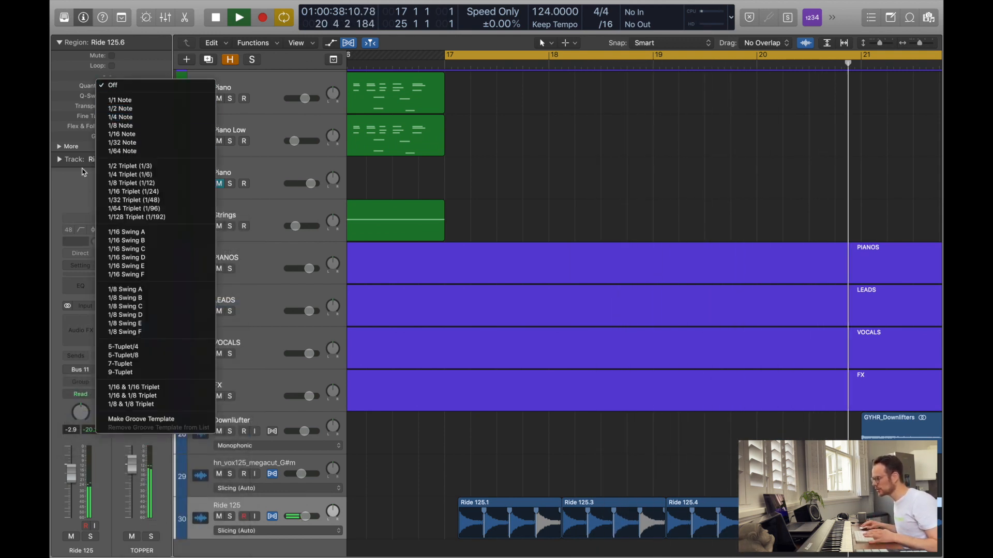
pyautogui.click(66, 180)
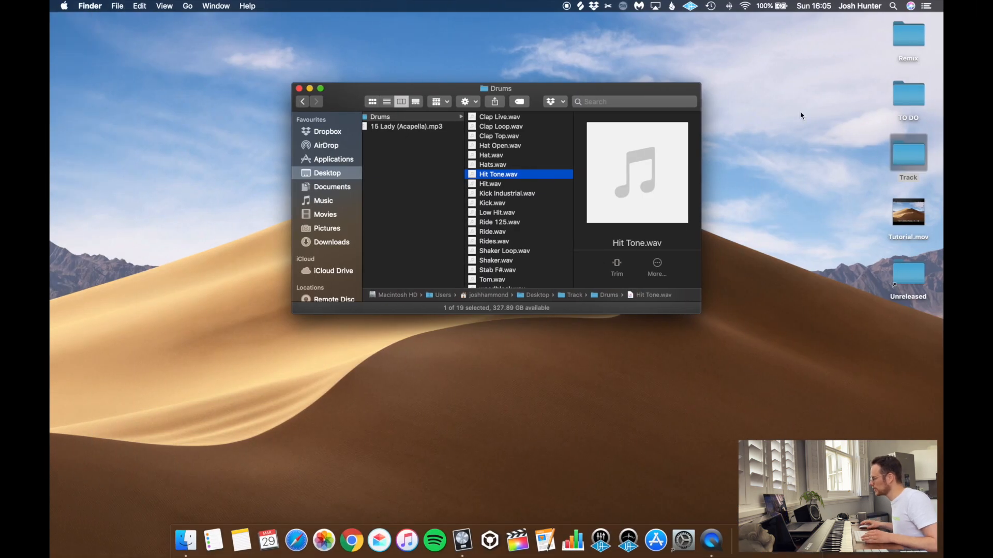
# Preview samples in Finder's Drums folder and import Stab F#.wav onto a new track at the end of the Logic Pro project.
pyautogui.click(526, 203)
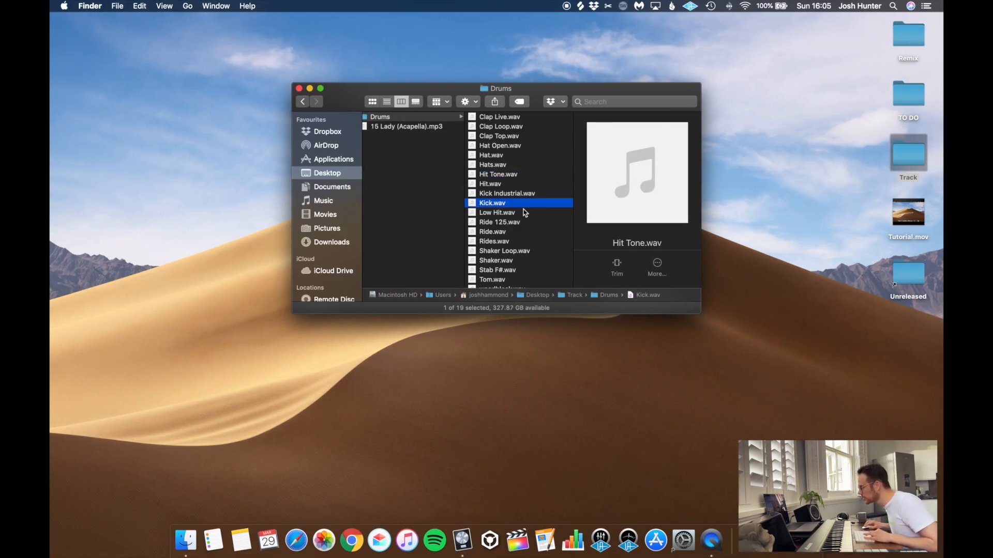
pyautogui.click(533, 270)
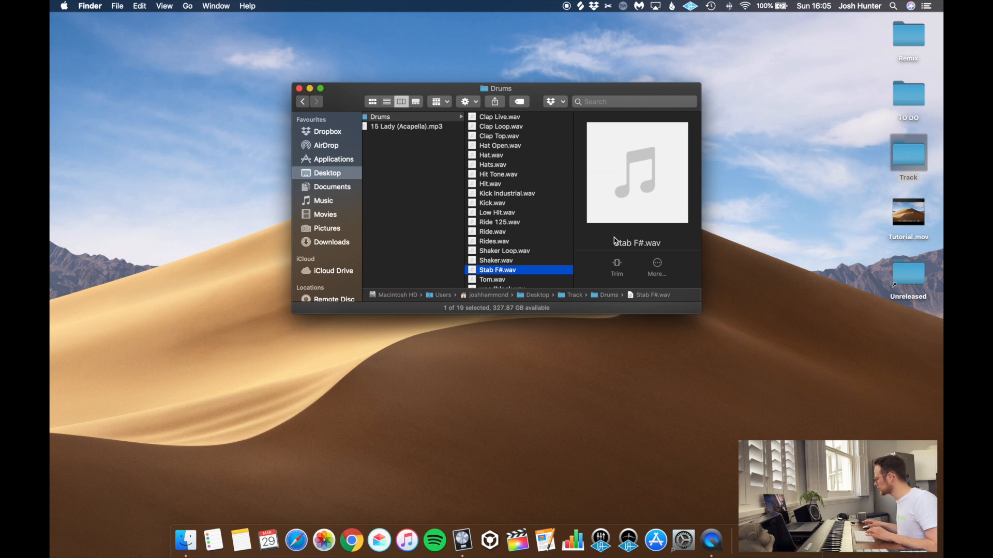
pyautogui.press('space')
pyautogui.press('Up')
pyautogui.press('space')
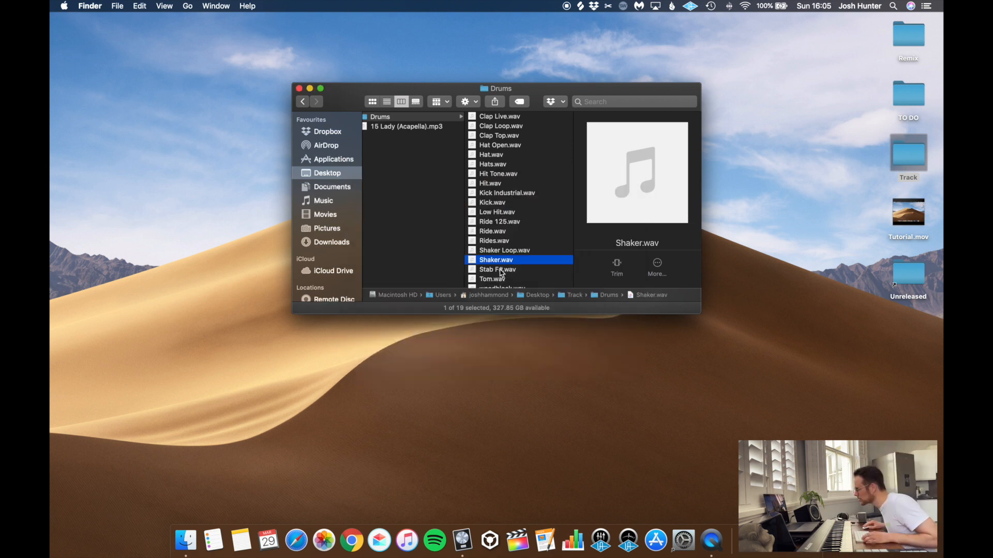
pyautogui.press('super+Tab')
pyautogui.moveTo(612, 302); pyautogui.dragTo(549, 374)
# Move the Stab F# region to just before bar 18 and lower its track volume to about -7.6 dB while auditioning it with the drums.
pyautogui.press('space')
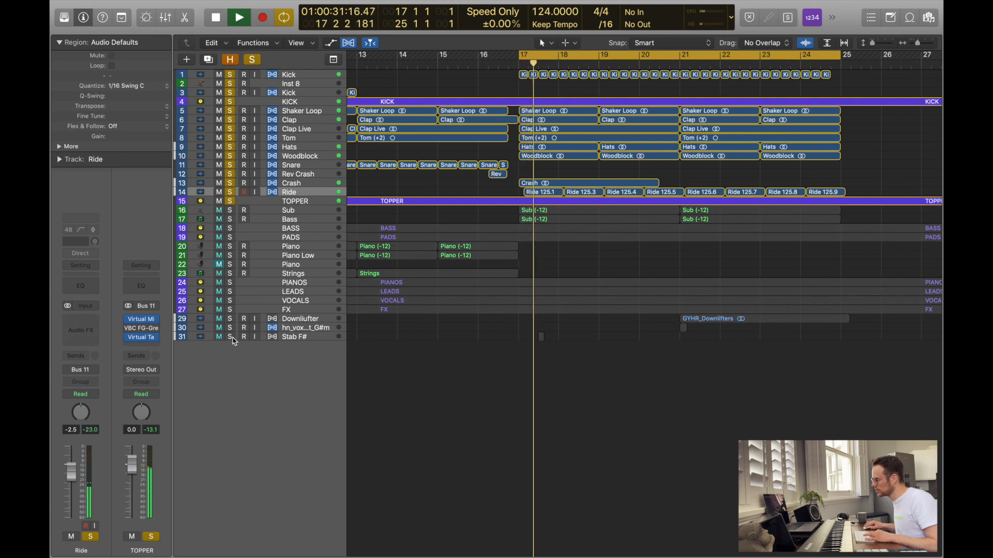
pyautogui.moveTo(542, 338); pyautogui.dragTo(558, 337)
pyautogui.press('space')
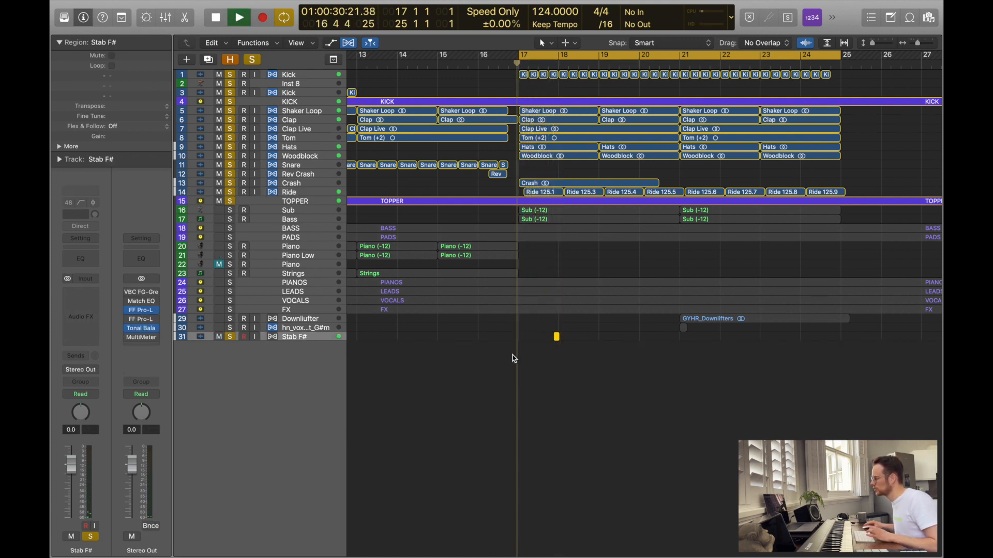
pyautogui.moveTo(70, 464); pyautogui.dragTo(71, 484)
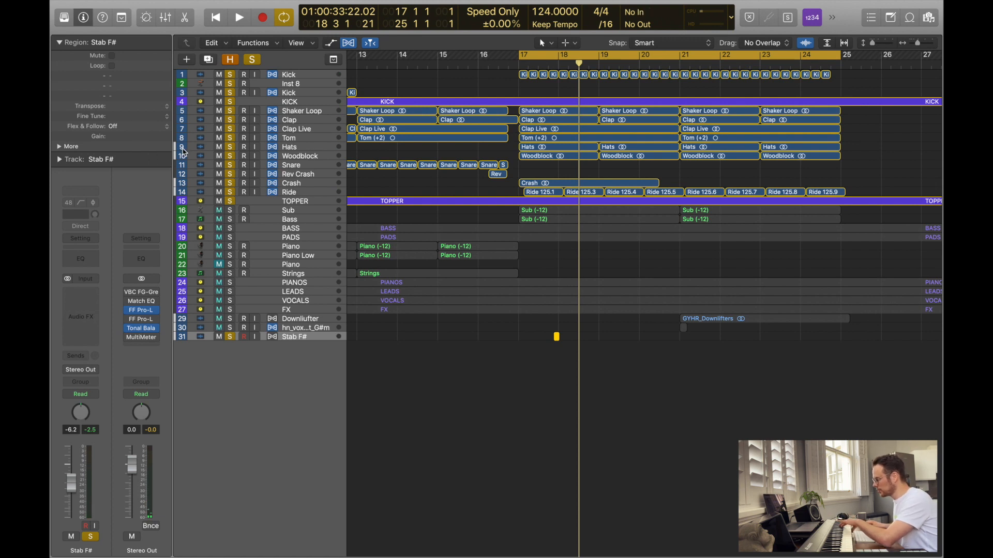
pyautogui.click(518, 353)
pyautogui.press('space')
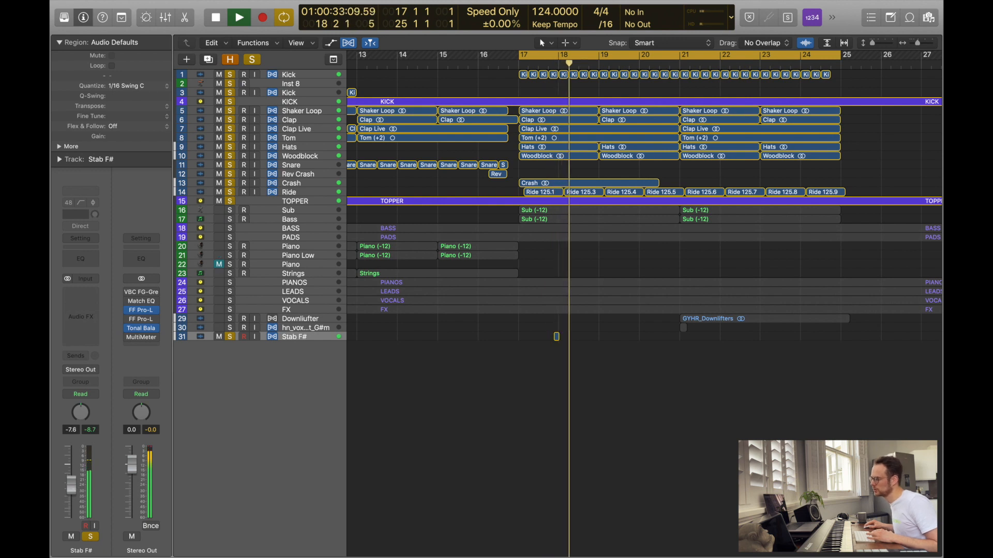
# Join the Stab F# hits into one four-bar region starting at bar 17 and repeat it for the next four bars.
pyautogui.moveTo(556, 337); pyautogui.dragTo(523, 348)
pyautogui.press('super+j')
pyautogui.press('Return')
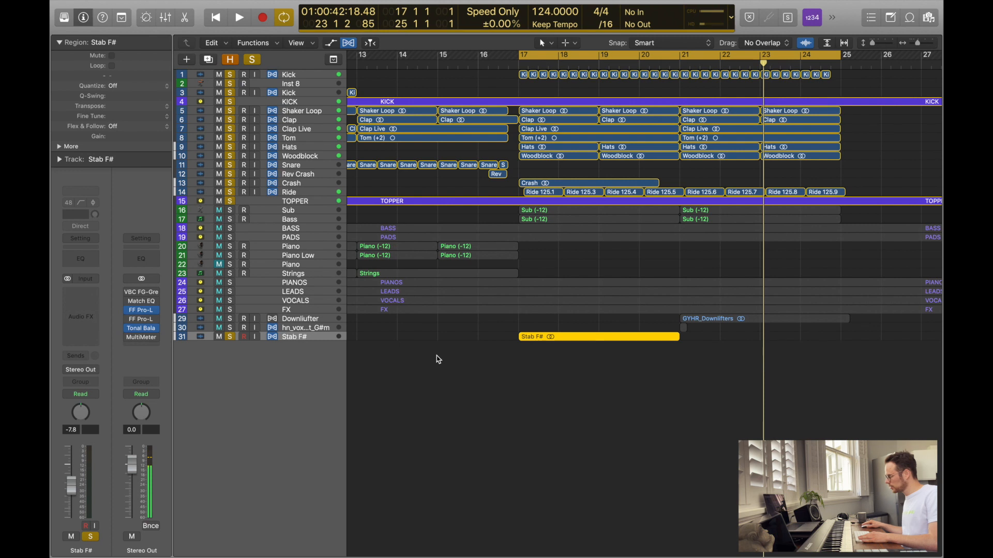
pyautogui.press('super+r')
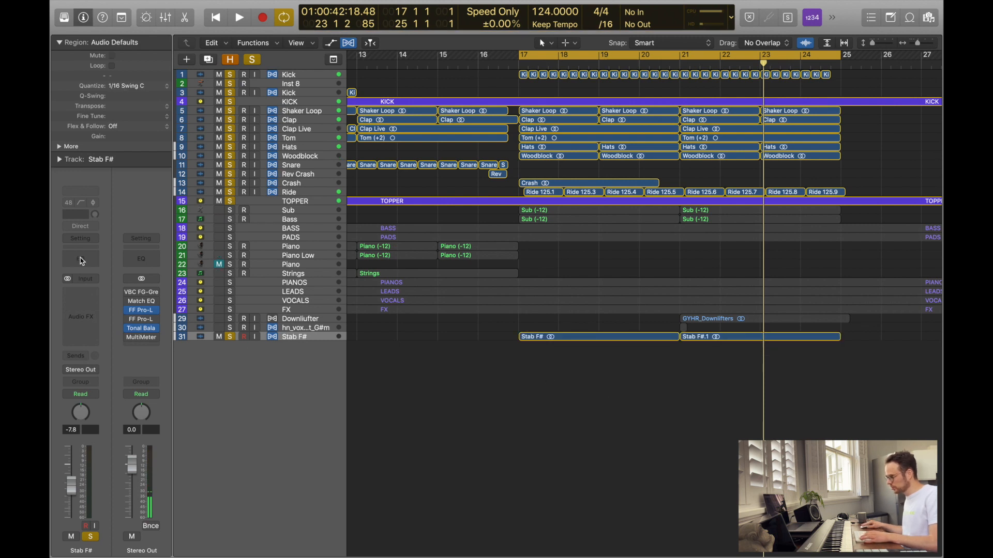
# Insert FF Pro-Q on the Stab F# track and roll off its low end.
pyautogui.click(82, 293)
pyautogui.moveTo(88, 343)
pyautogui.click(166, 343)
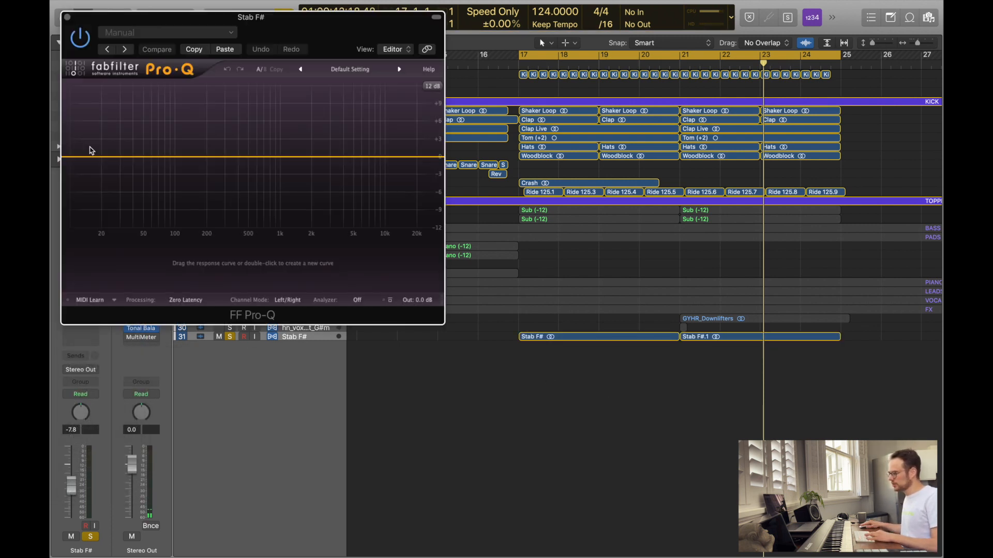
pyautogui.moveTo(76, 163); pyautogui.dragTo(217, 184)
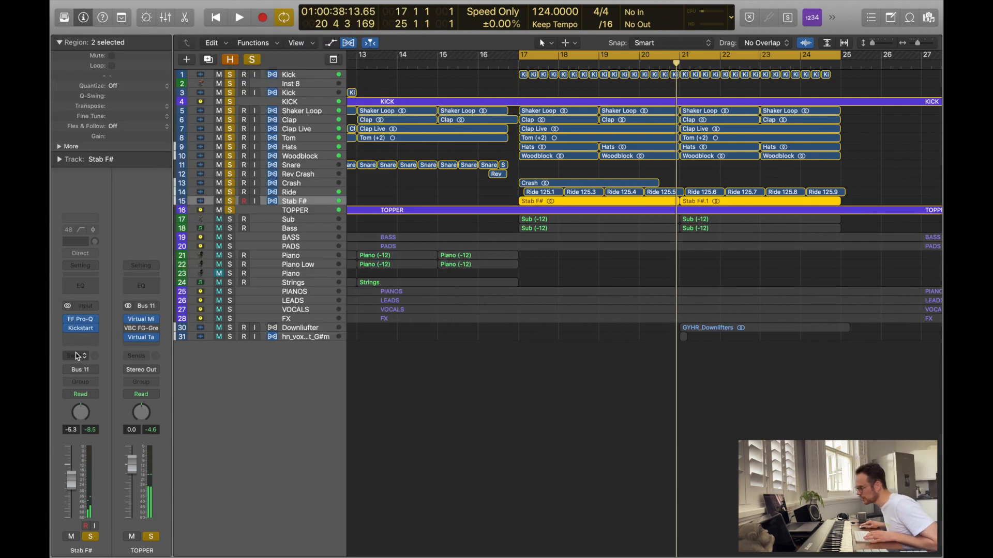
# Add a send from the Stab F# track to Bus 1 (VERB S).
pyautogui.click(77, 357)
pyautogui.moveTo(95, 381)
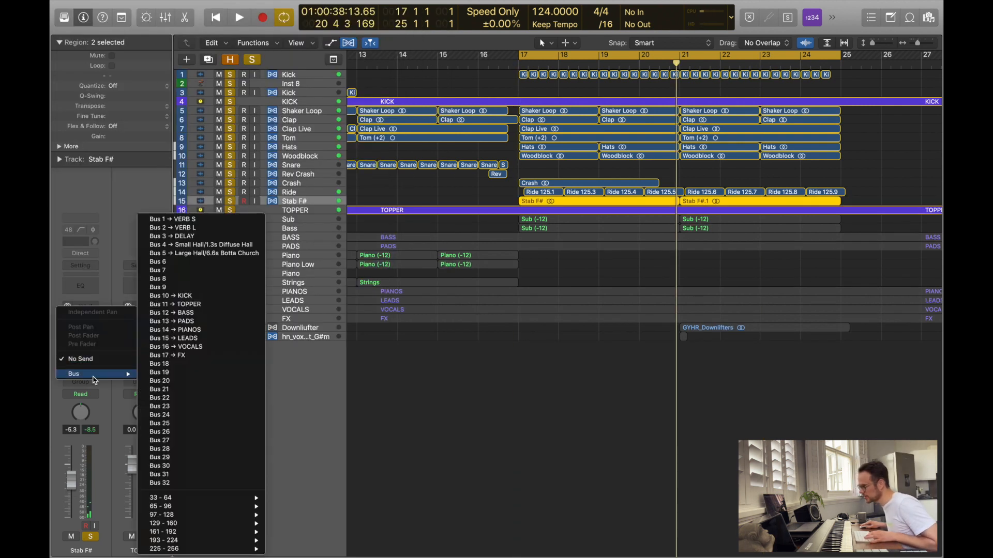
pyautogui.click(178, 221)
pyautogui.click(83, 330)
pyautogui.press('Escape')
# Insert H-Delay on the Stab F# track, enable LoFi and set dry/wet to 15 while the loop plays.
pyautogui.click(80, 339)
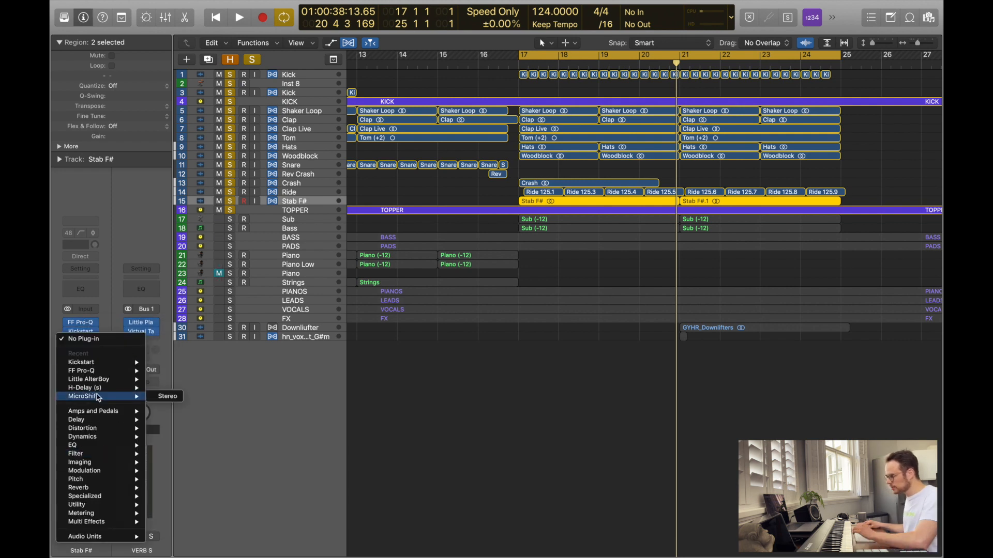
pyautogui.moveTo(106, 389)
pyautogui.click(167, 389)
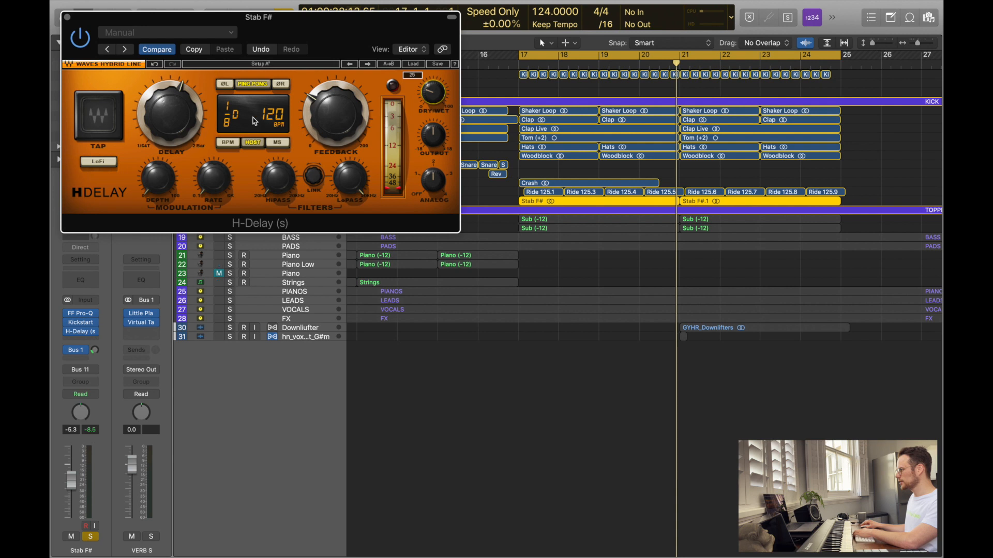
pyautogui.press('space')
pyautogui.click(99, 161)
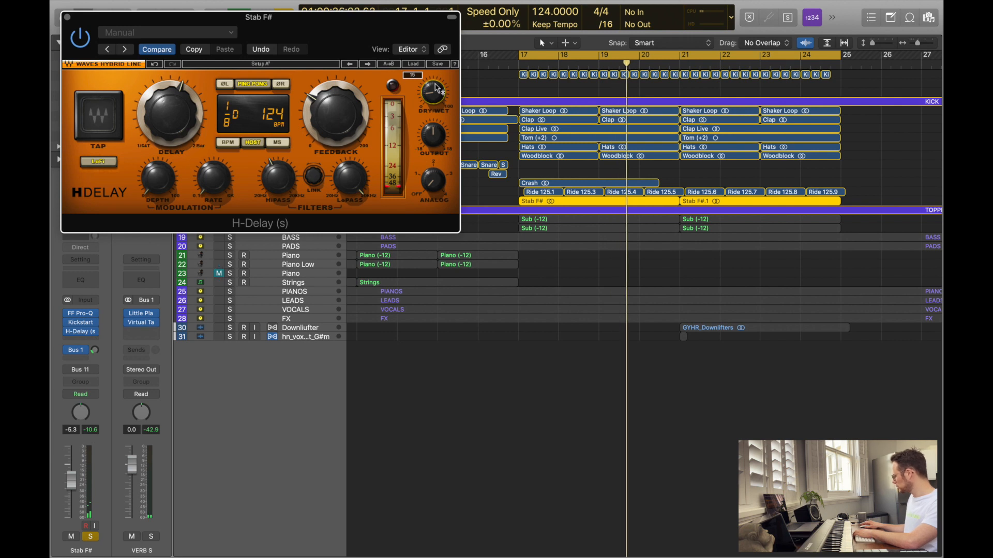
# Reorder the Stab F# inserts so Kickstart comes after H-Delay, and close the plug-in window.
pyautogui.click(86, 327)
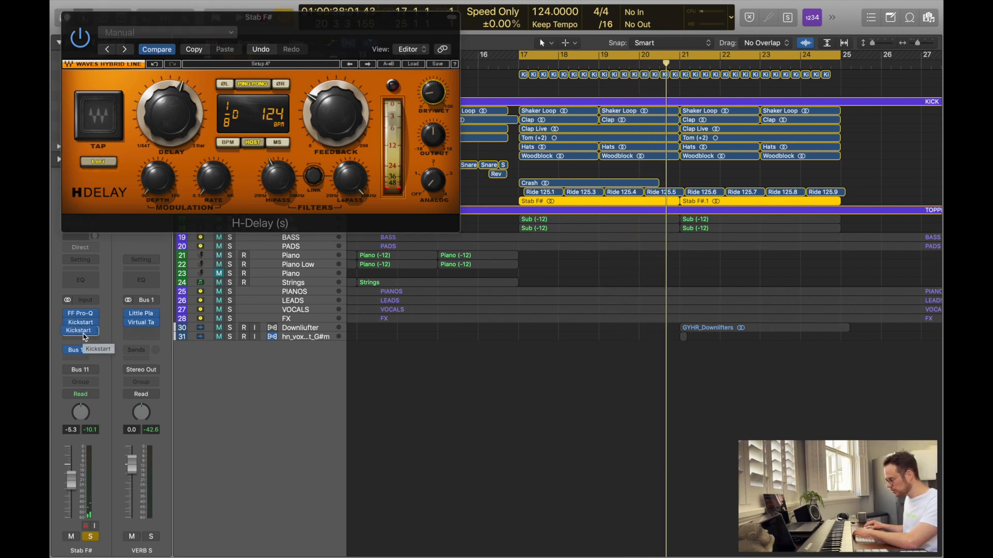
pyautogui.click(83, 332)
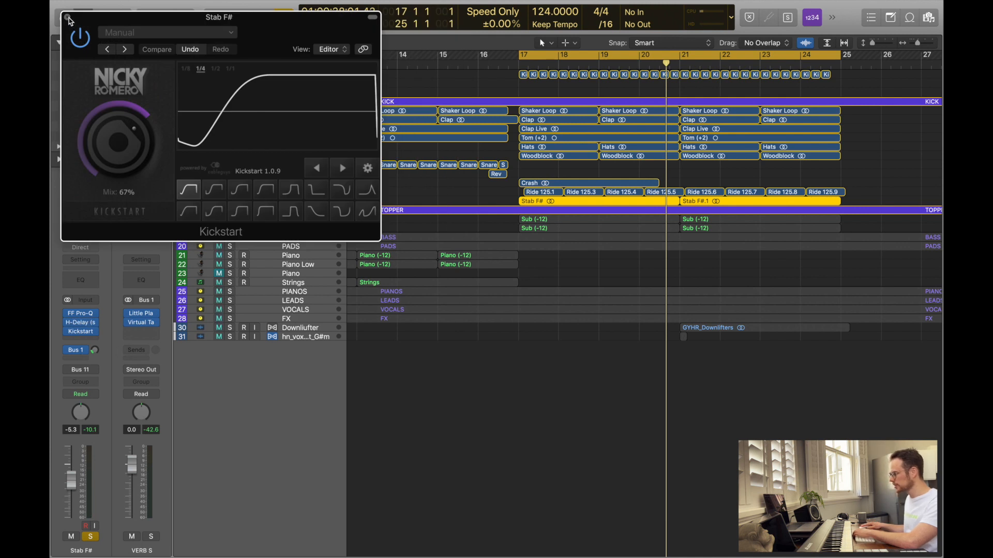
pyautogui.click(68, 18)
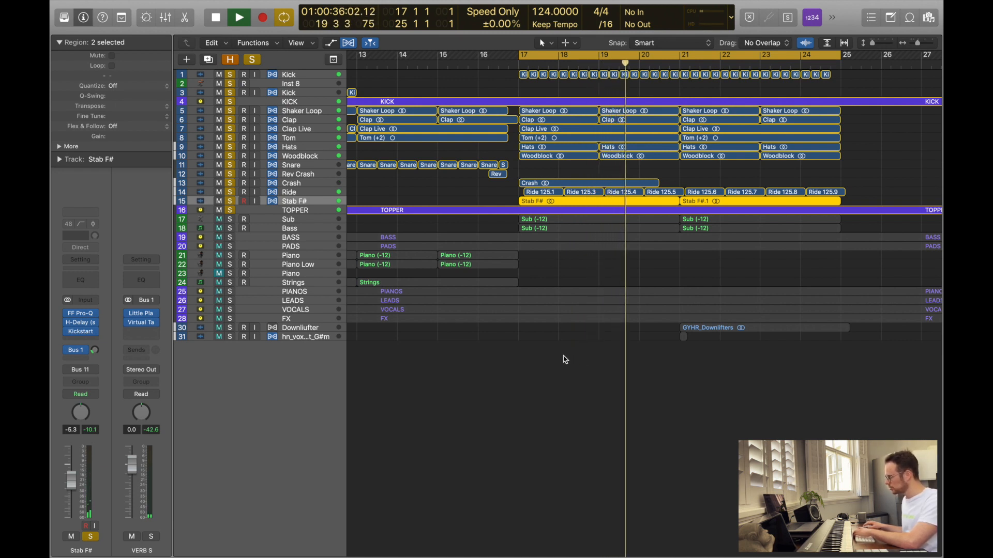
# Solo the Sub and Bass tracks as well and listen to them together with the stab and drums.
pyautogui.click(534, 385)
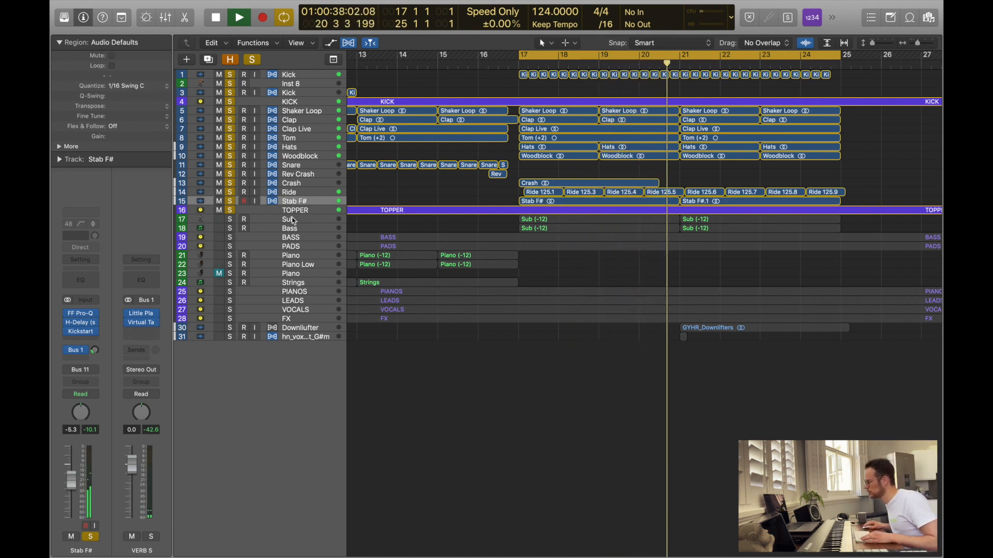
pyautogui.moveTo(233, 222); pyautogui.dragTo(231, 228)
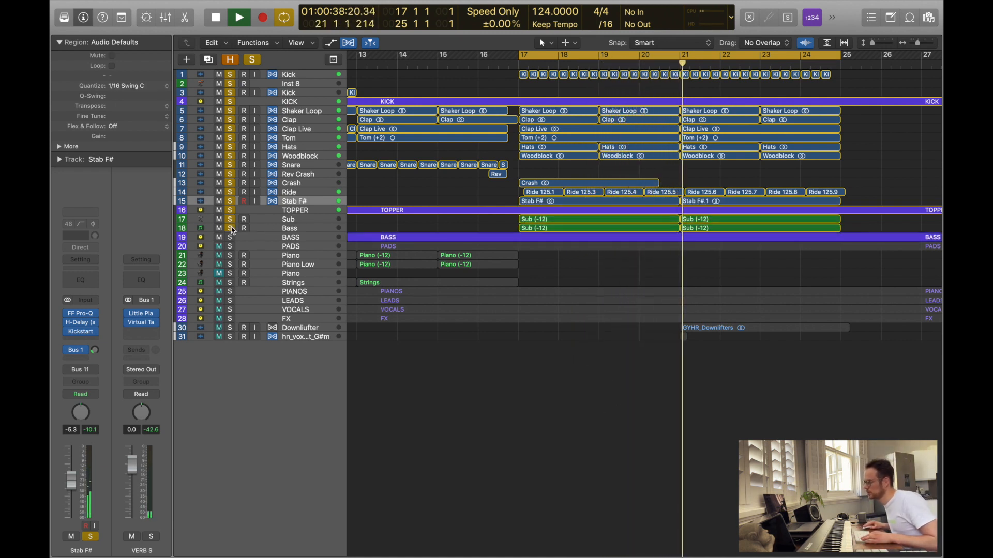
pyautogui.click(300, 228)
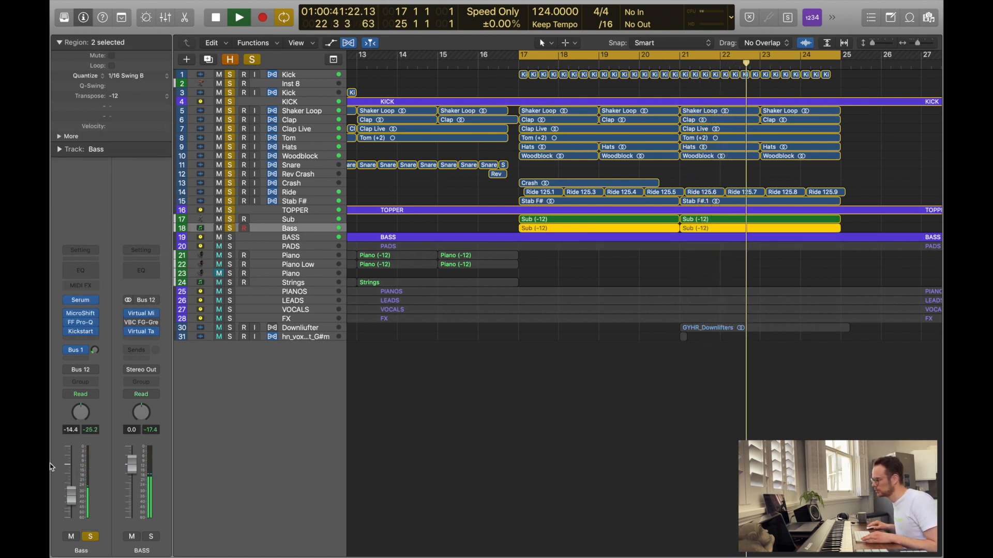
pyautogui.click(310, 203)
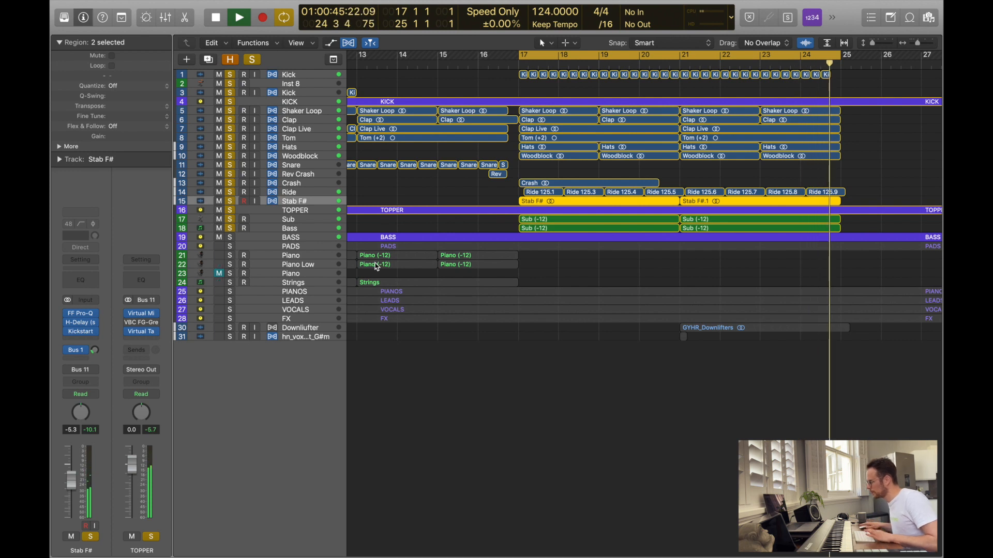
# Enable Flex on the Stab F# track, quantize both its regions to 1/16 Swing B and play the result.
pyautogui.press('z')
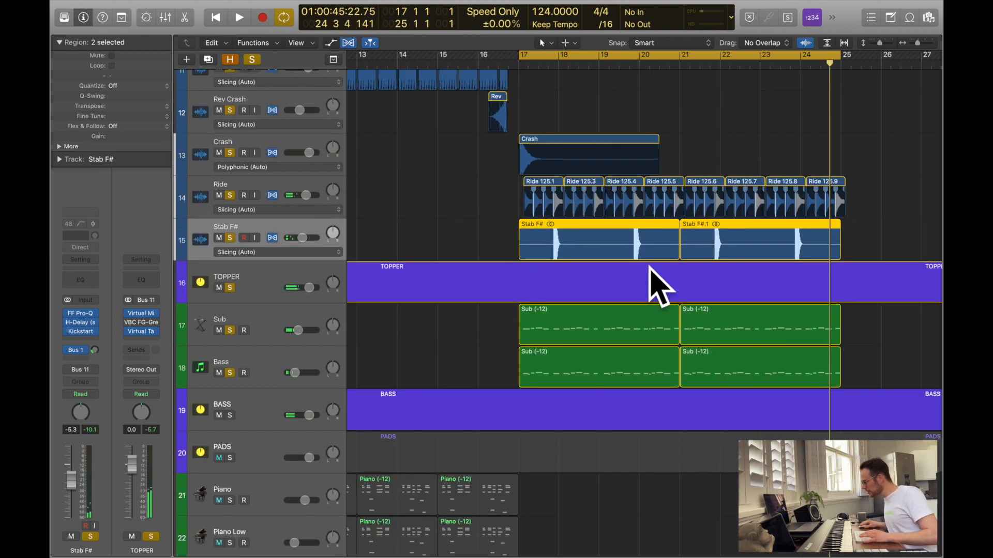
pyautogui.click(274, 238)
pyautogui.moveTo(466, 318); pyautogui.dragTo(798, 345)
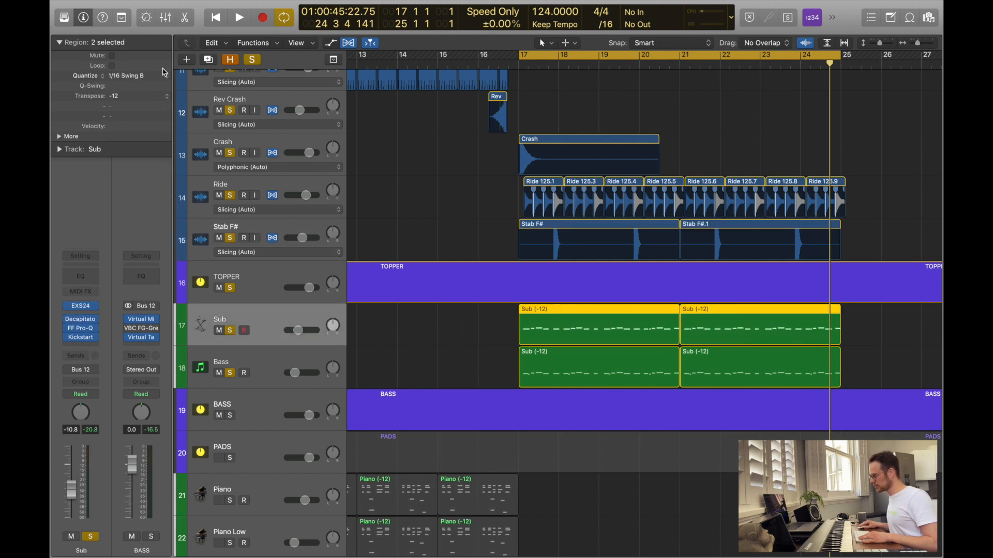
pyautogui.moveTo(476, 230); pyautogui.dragTo(681, 233)
pyautogui.click(117, 86)
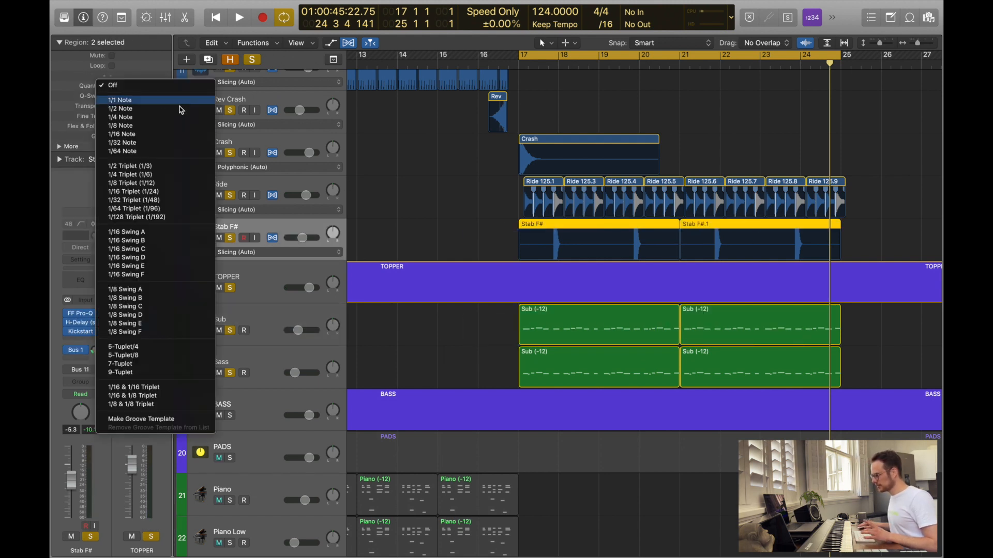
pyautogui.click(160, 241)
pyautogui.click(421, 238)
pyautogui.press('space')
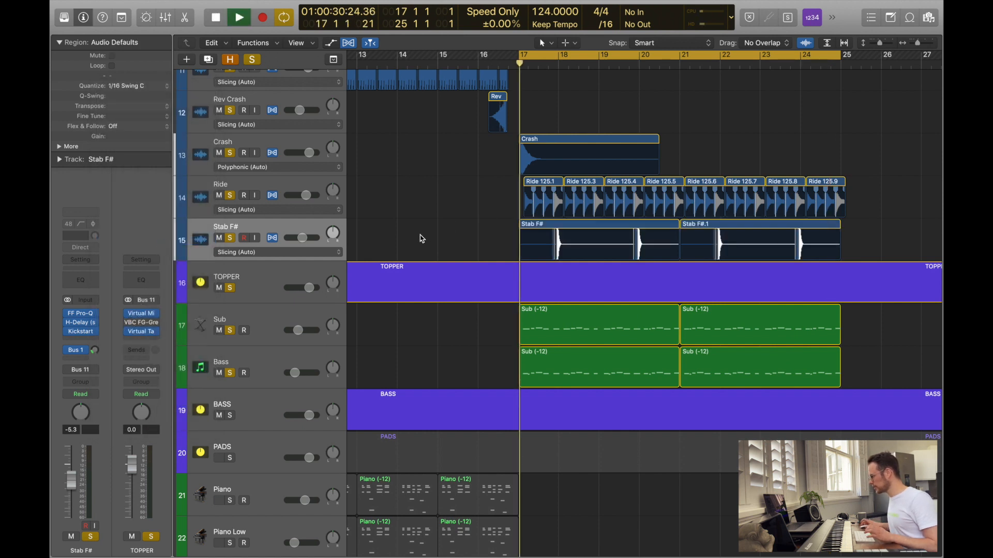
# Lower the Stab F# track's volume to -8.6 dB while the loop plays.
pyautogui.click(268, 253)
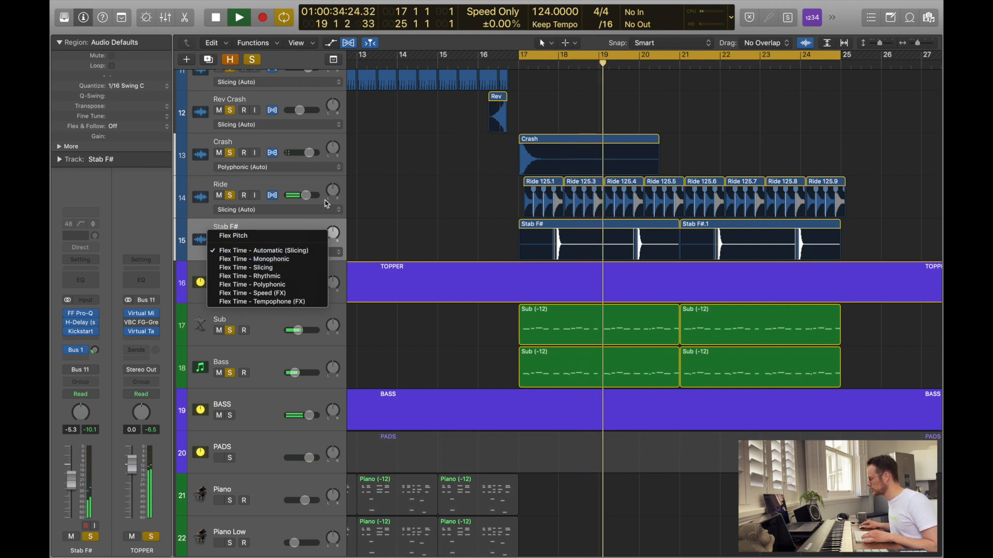
pyautogui.click(450, 213)
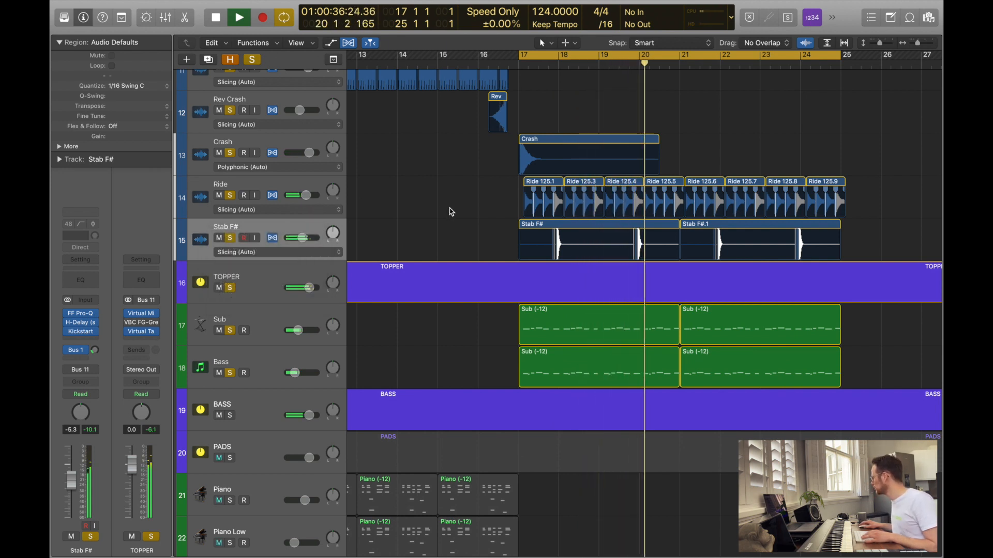
pyautogui.moveTo(303, 238); pyautogui.dragTo(299, 238)
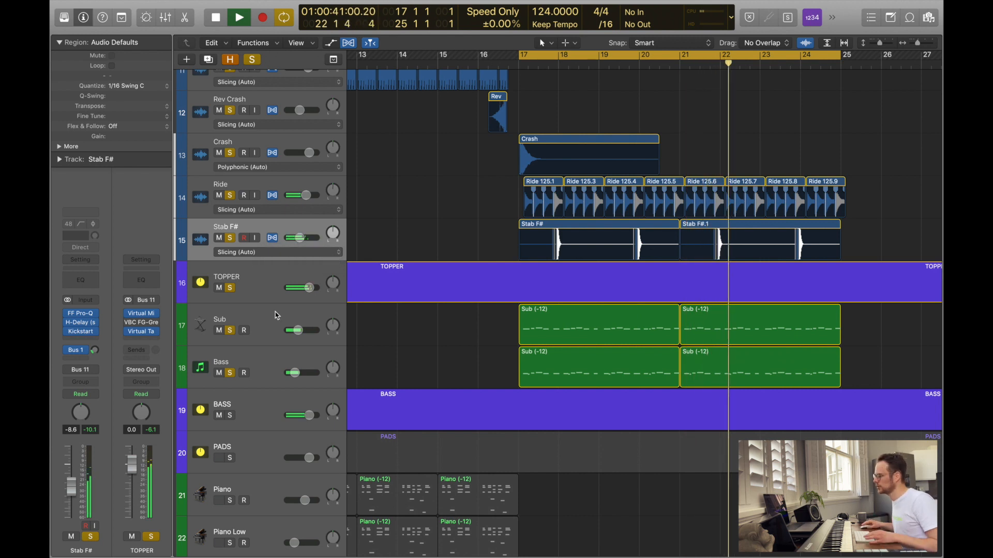
# Insert MicroShift after FF Pro-Q on Stab F#, load its Fat Wide Pads preset and lower the track to -10.0 dB during playback.
pyautogui.click(88, 317)
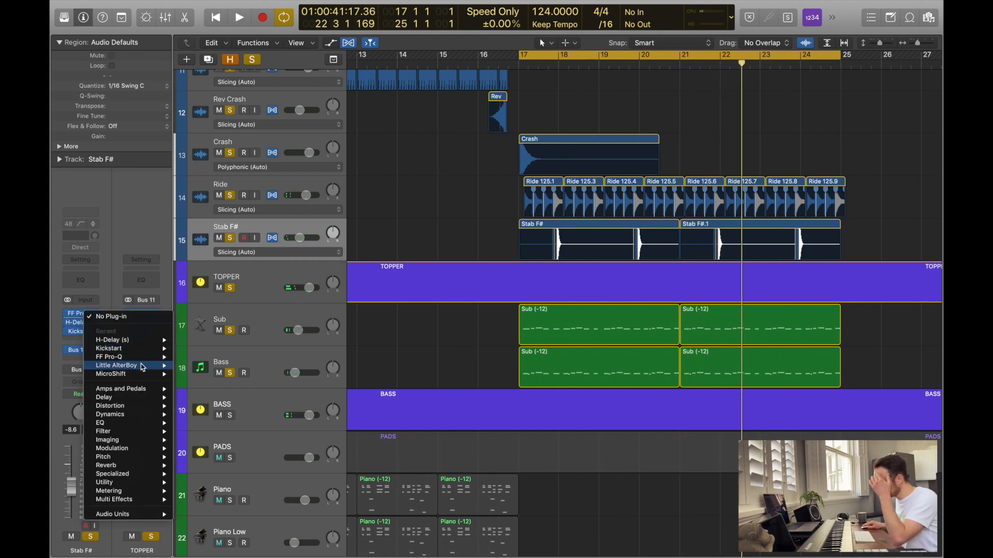
pyautogui.press('Escape')
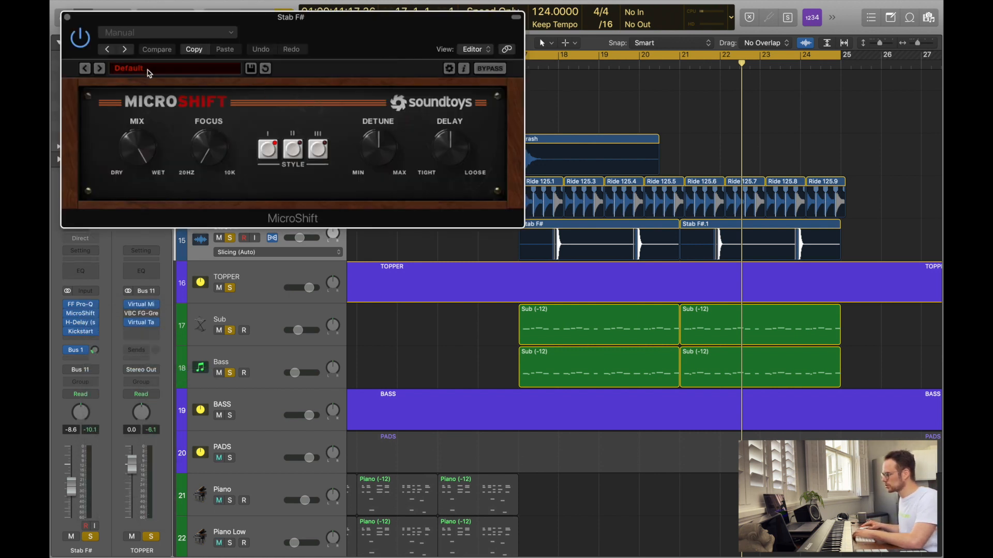
pyautogui.click(149, 73)
pyautogui.click(170, 110)
pyautogui.press('space')
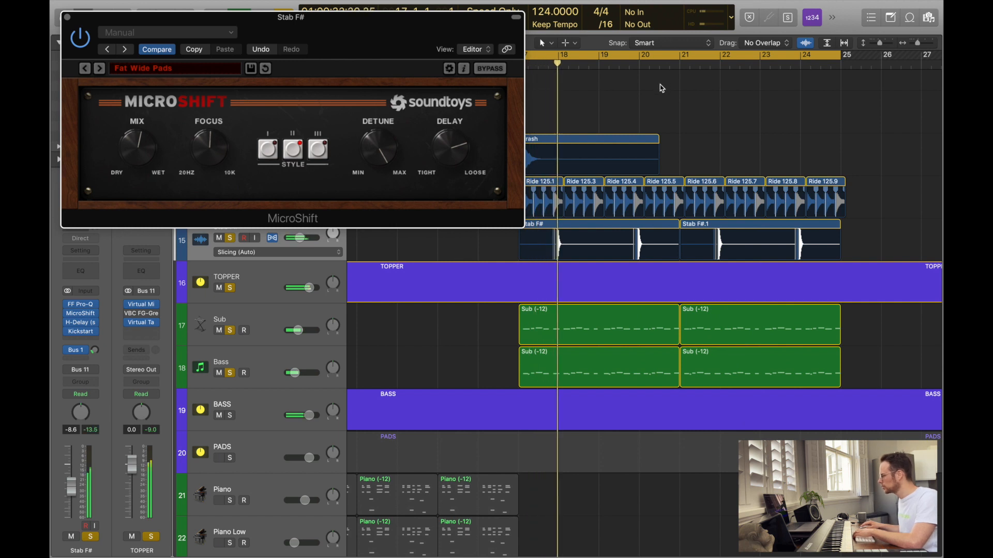
pyautogui.click(68, 18)
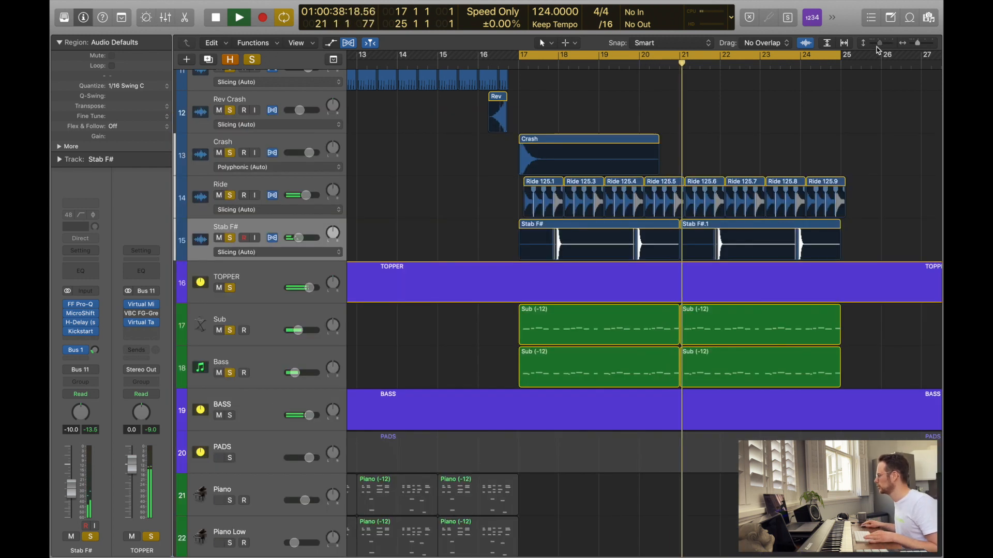
# Solo the Downlifter and hn_vox tracks as well and listen to them together with the rest of the loop.
pyautogui.press('super+Up')
pyautogui.press('super+Up')
pyautogui.press('super+Up')
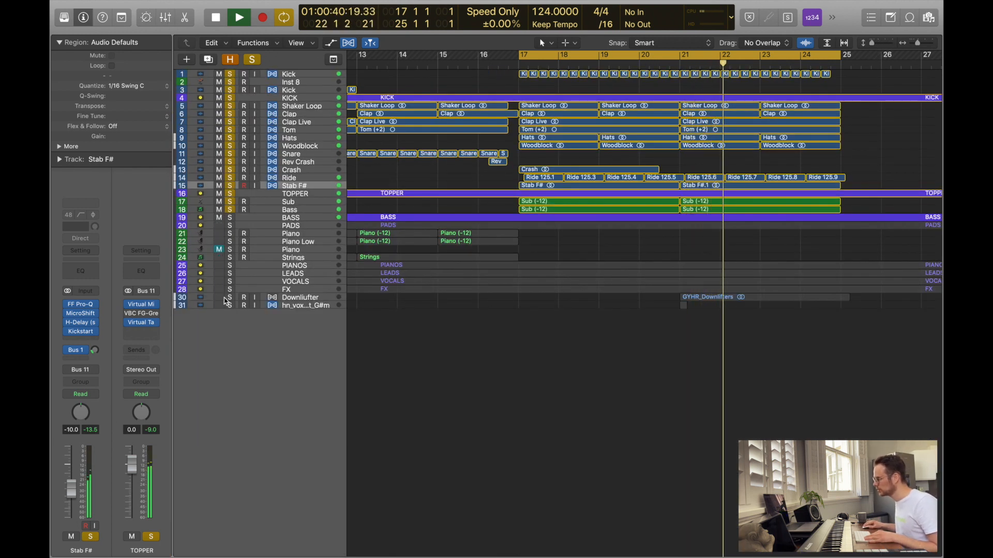
pyautogui.moveTo(230, 297); pyautogui.dragTo(231, 309)
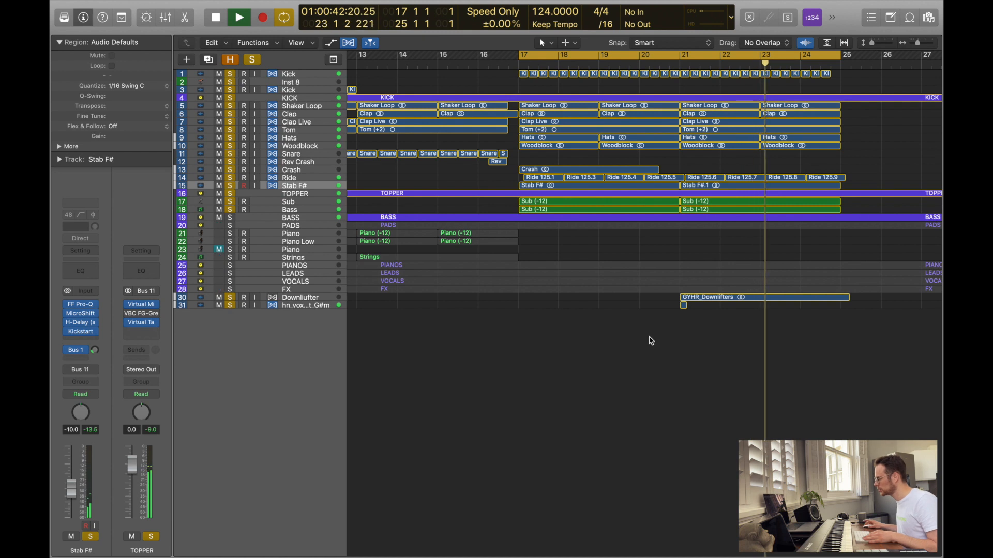
pyautogui.click(219, 178)
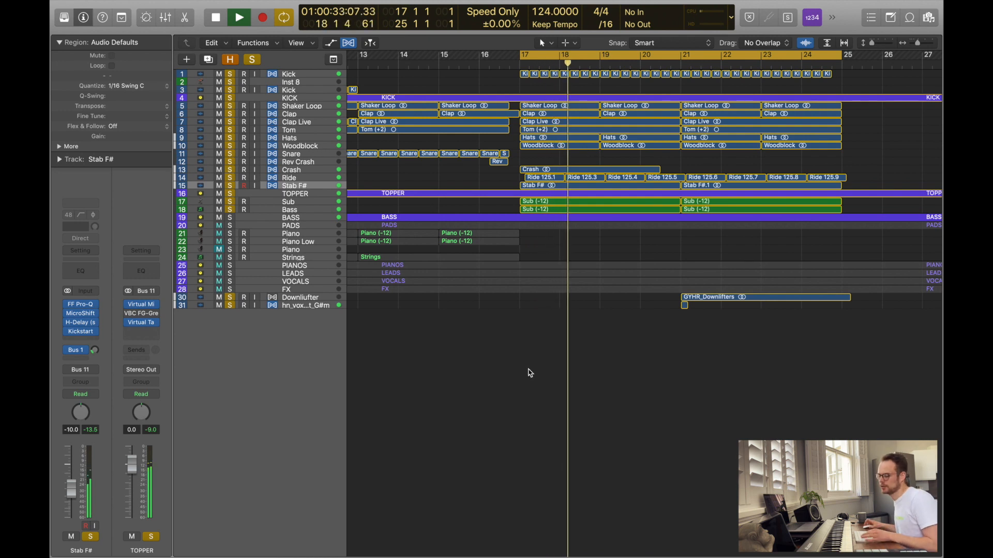
pyautogui.hscroll(1, 533, 357)
pyautogui.hscroll(3, 537, 354)
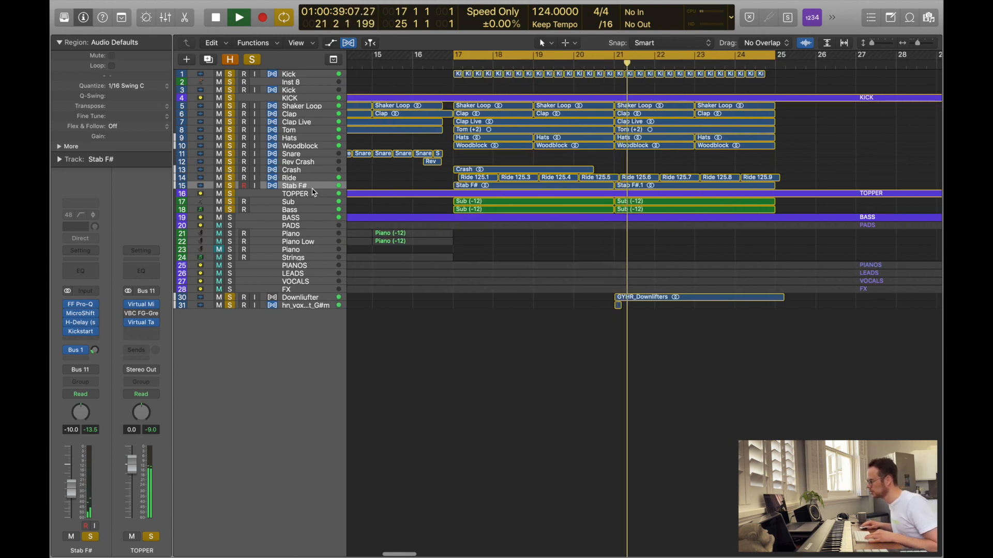
# Check the FF Pro-Q low cut on the Stab F# track and set its Bus 1 send to -17.8.
pyautogui.click(85, 306)
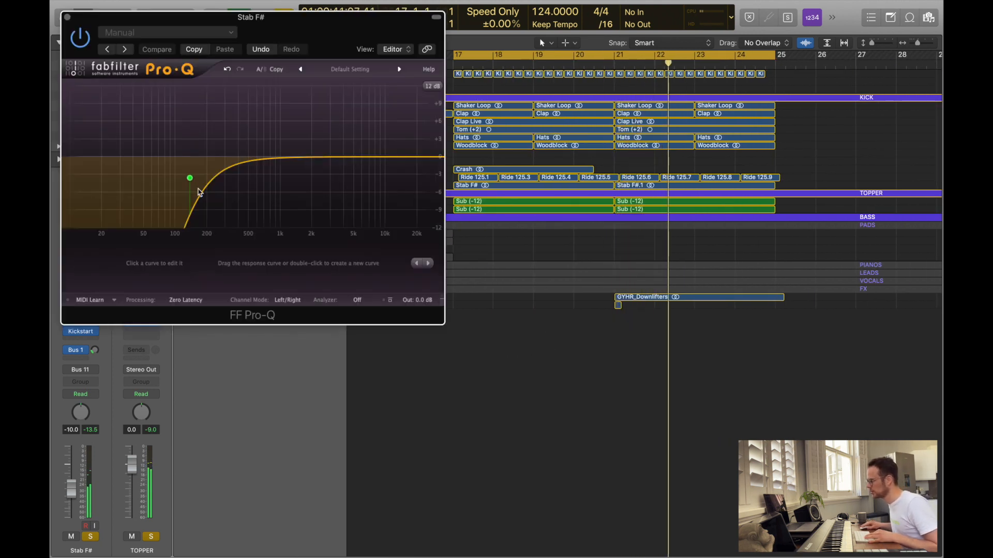
pyautogui.click(68, 18)
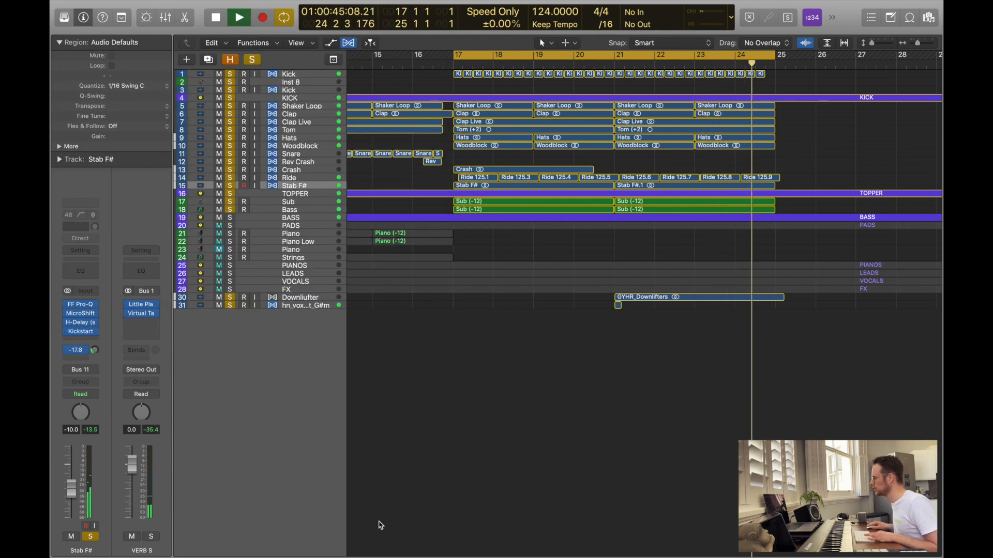
# Copy both Stab F# regions to bar 1 and play from the start with the Strings track soloed too.
pyautogui.hscroll(-10, 381, 387)
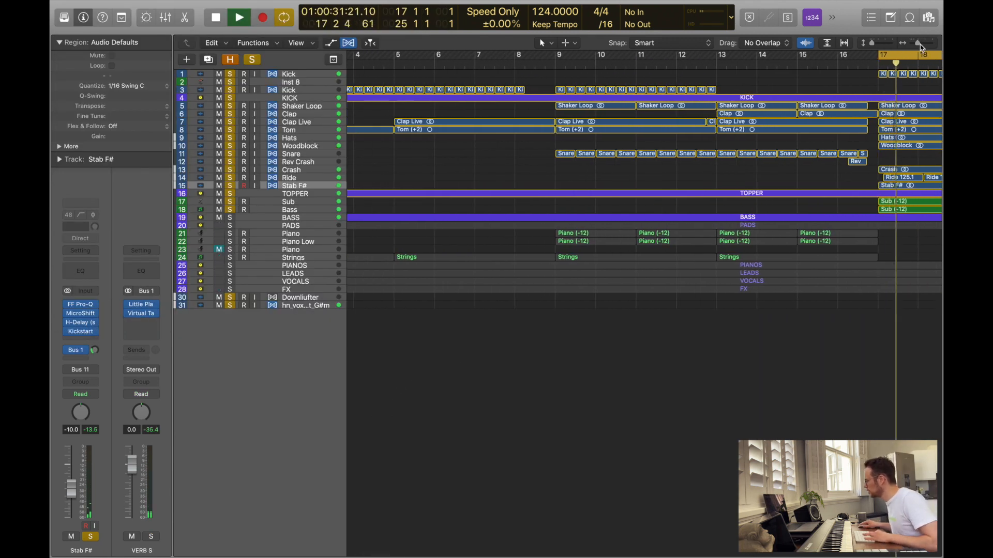
pyautogui.moveTo(922, 47); pyautogui.dragTo(916, 47)
pyautogui.press('space')
pyautogui.click(646, 188)
pyautogui.moveTo(648, 193); pyautogui.dragTo(403, 182)
pyautogui.click(365, 61)
pyautogui.press('space')
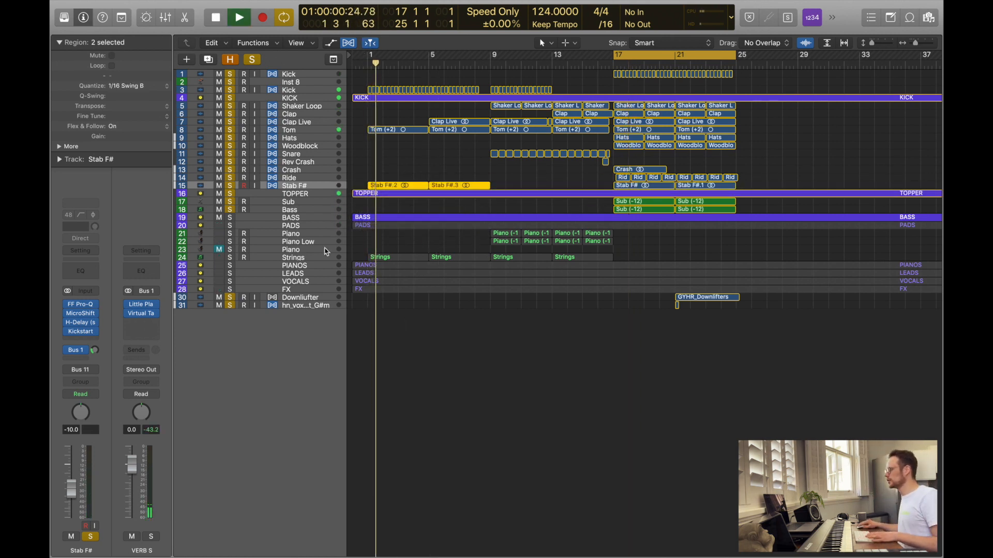
pyautogui.click(230, 258)
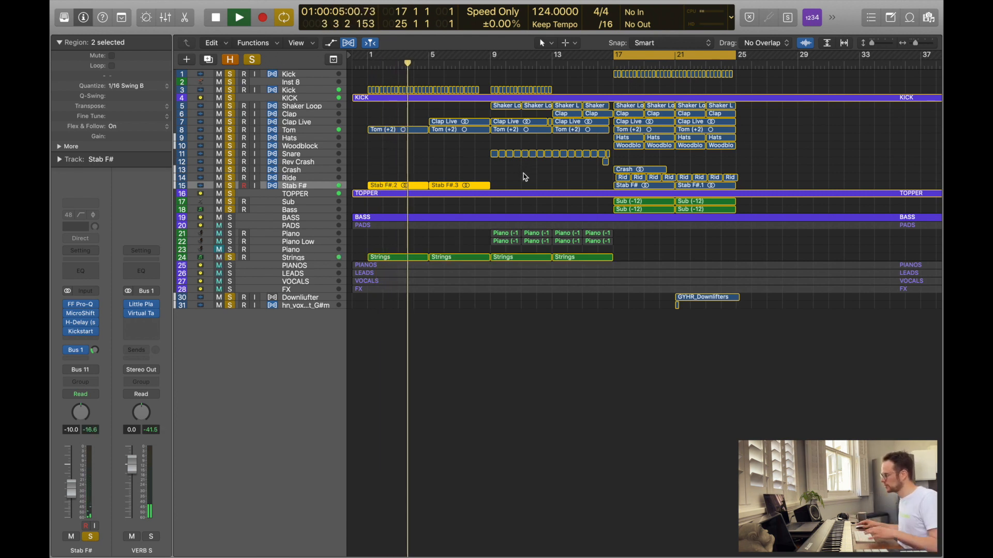
# Move the two Stab F# regions from bar 17 to bar 25 and the eight Ride regions to bar 33.
pyautogui.moveTo(640, 187); pyautogui.dragTo(765, 189)
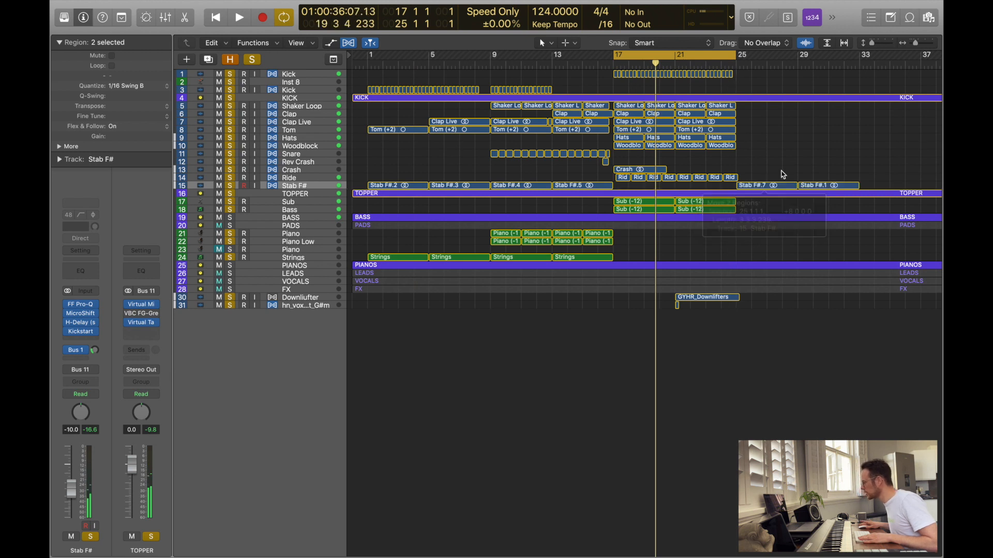
pyautogui.click(780, 173)
pyautogui.hscroll(5, 749, 195)
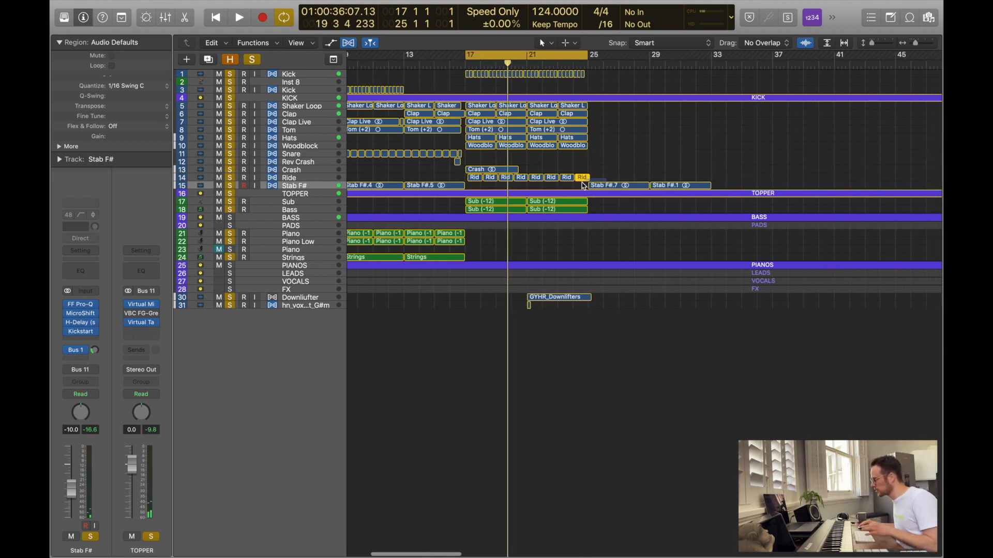
pyautogui.moveTo(478, 184); pyautogui.dragTo(718, 181)
# Duplicate the Shaker Loop through Woodblock regions of bars 17–25 into bars 25–33 and 33–41.
pyautogui.moveTo(602, 153); pyautogui.dragTo(600, 108)
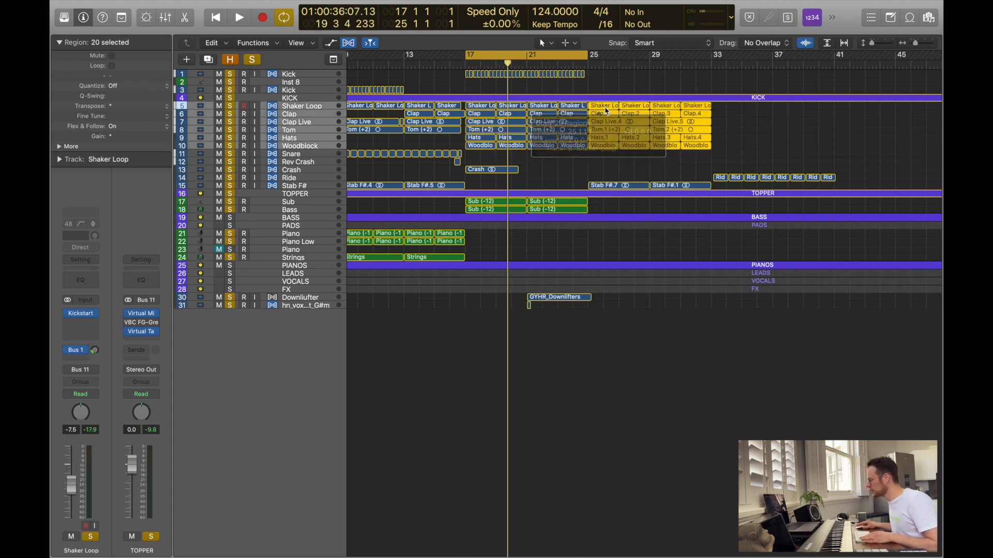
pyautogui.press('super+r')
pyautogui.click(767, 156)
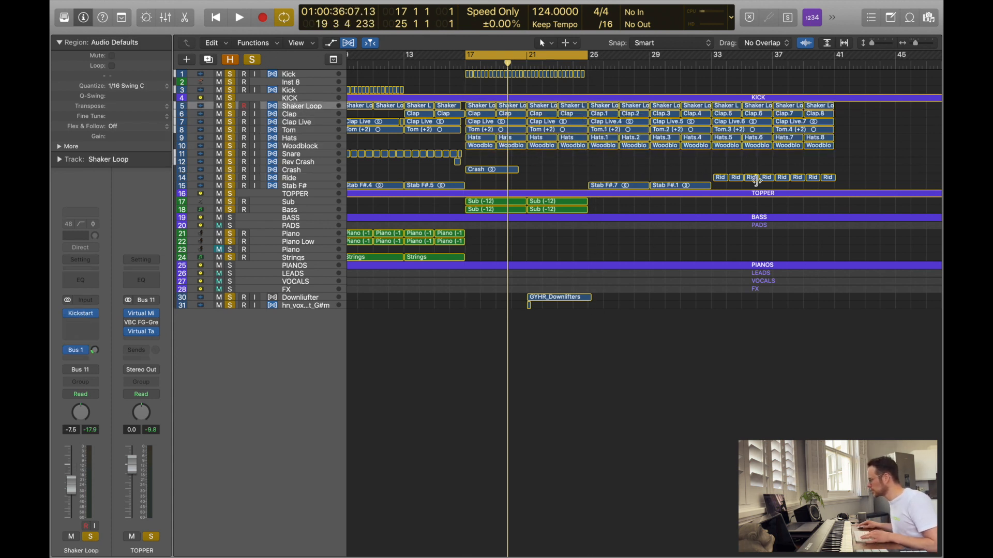
# Copy the Kick regions of bars 17–25 to bar 25 and bar 33.
pyautogui.moveTo(468, 78); pyautogui.dragTo(588, 78)
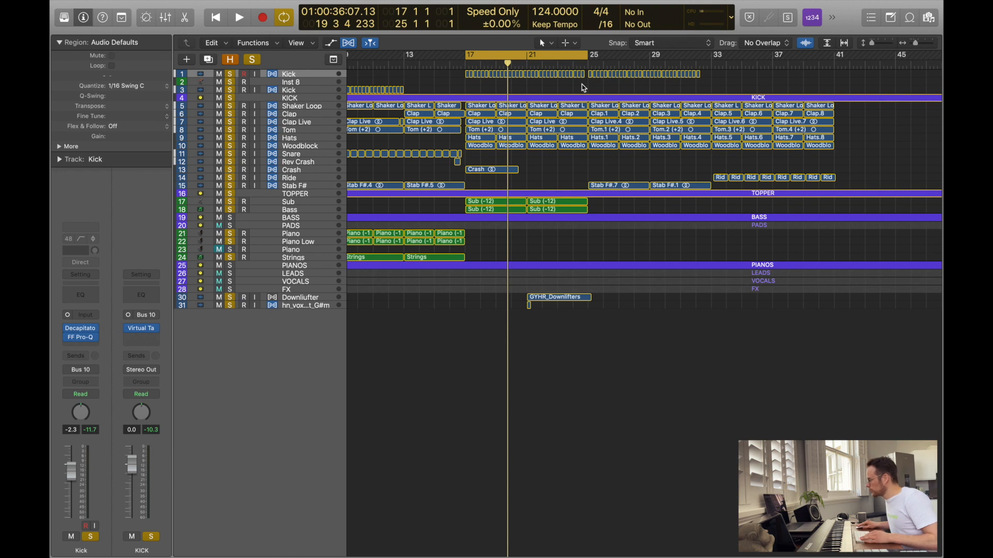
pyautogui.rightClick(468, 77)
pyautogui.click(463, 72)
pyautogui.moveTo(468, 78); pyautogui.dragTo(715, 77)
# Repeat the Sub and Bass regions twice up to bar 41, and play with the cycle range set to bars 17–41.
pyautogui.moveTo(606, 206); pyautogui.dragTo(468, 212)
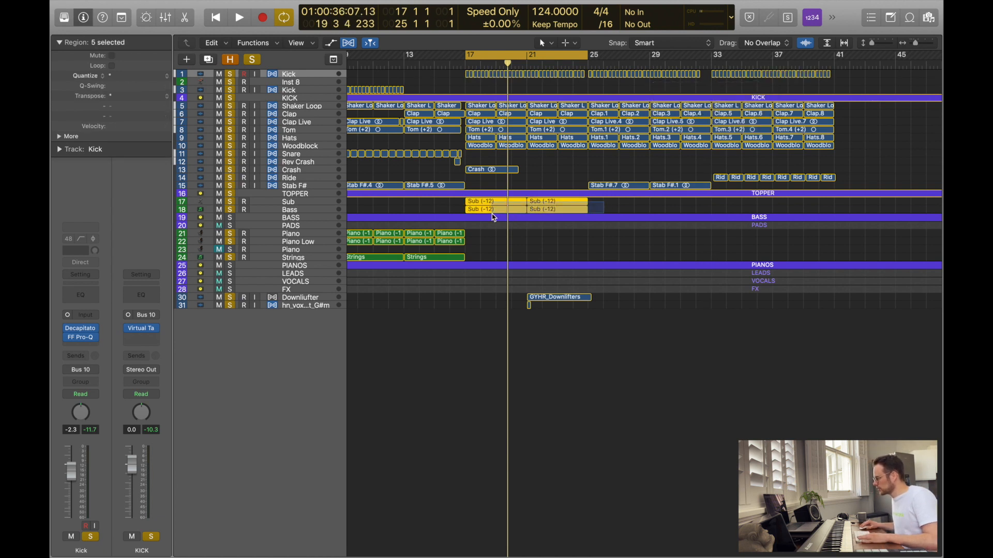
pyautogui.press('super+r')
pyautogui.press('super+r')
pyautogui.moveTo(581, 56); pyautogui.dragTo(834, 55)
pyautogui.press('space')
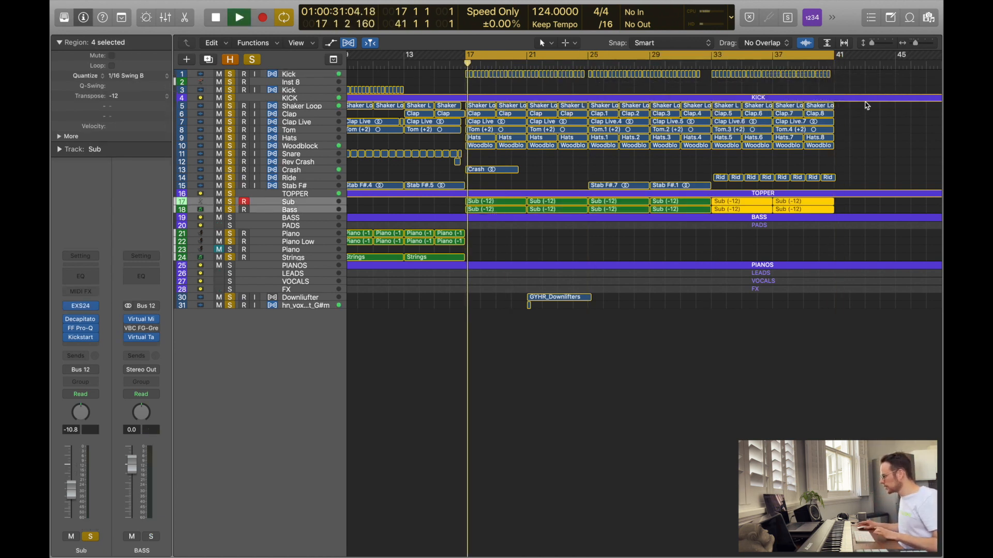
pyautogui.click(613, 322)
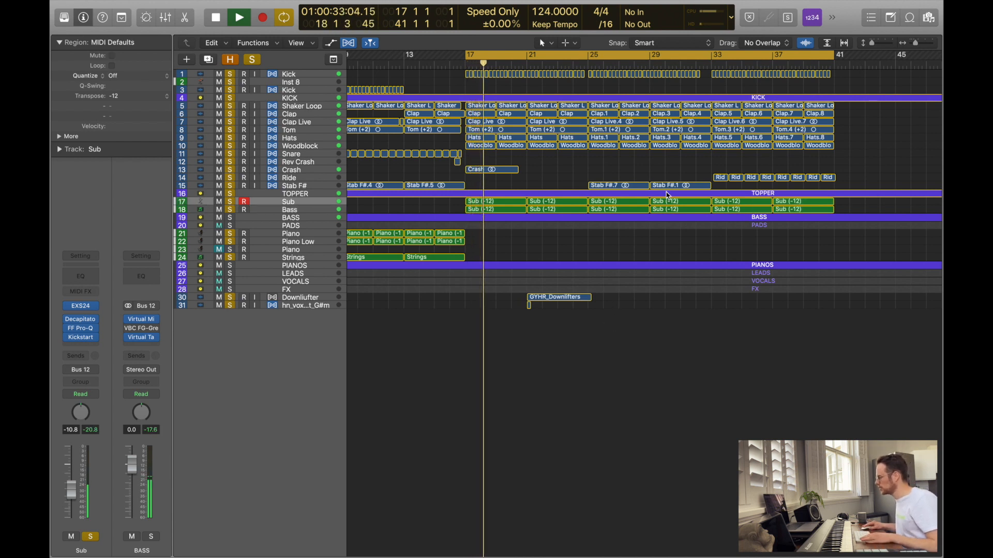
# Repeat the two Stab F# regions of bars 25–33 into bars 33–41.
pyautogui.moveTo(673, 179); pyautogui.dragTo(594, 188)
pyautogui.press('super+r')
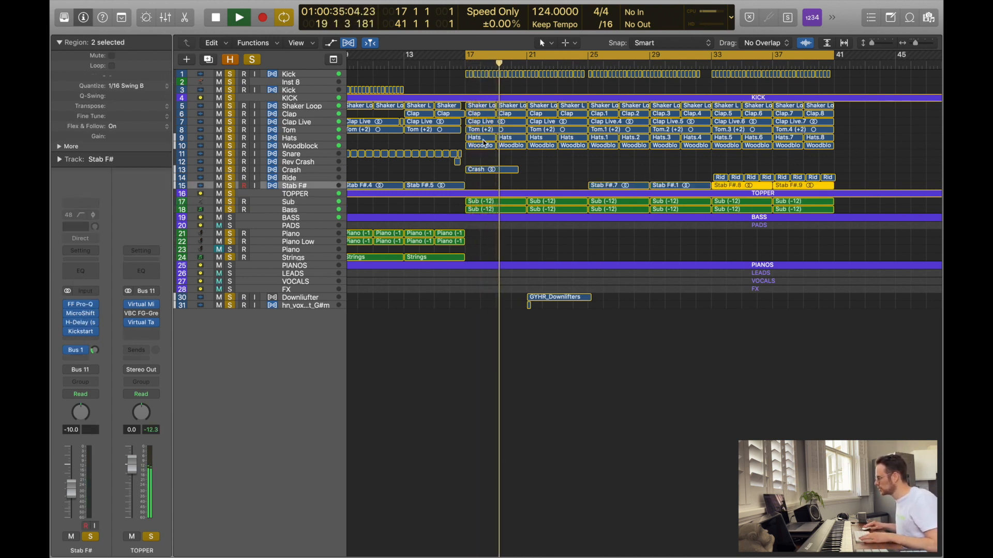
# Delete the Woodblock regions between bars 17 and 33, keeping those from bar 33 on.
pyautogui.moveTo(484, 145); pyautogui.dragTo(706, 151)
pyautogui.press('Delete')
pyautogui.click(574, 146)
pyautogui.press('Delete')
pyautogui.press('Delete')
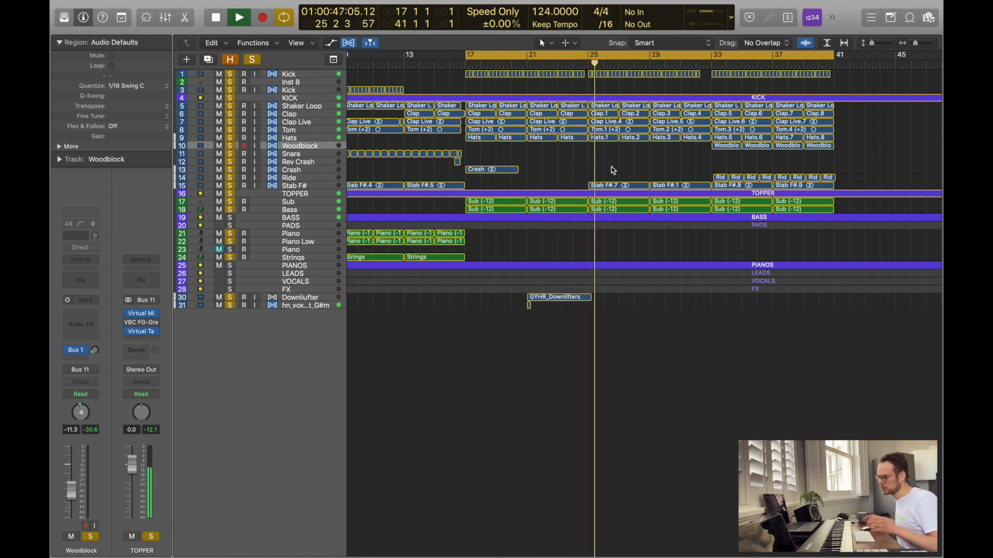
# Copy the Crash region to bar 25 and move the eight Ride regions from bar 33 to bar 25.
pyautogui.moveTo(486, 174); pyautogui.dragTo(608, 174)
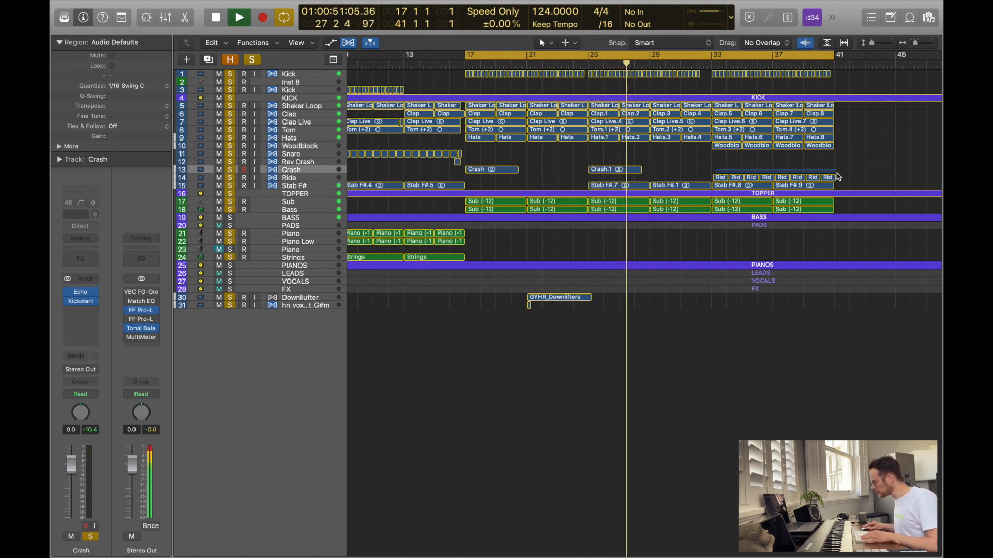
pyautogui.moveTo(727, 172); pyautogui.dragTo(838, 182)
pyautogui.moveTo(716, 178); pyautogui.dragTo(606, 191)
# Delete the two Stab F# regions between bars 25 and 33.
pyautogui.moveTo(605, 190); pyautogui.dragTo(605, 190)
pyautogui.press('e')
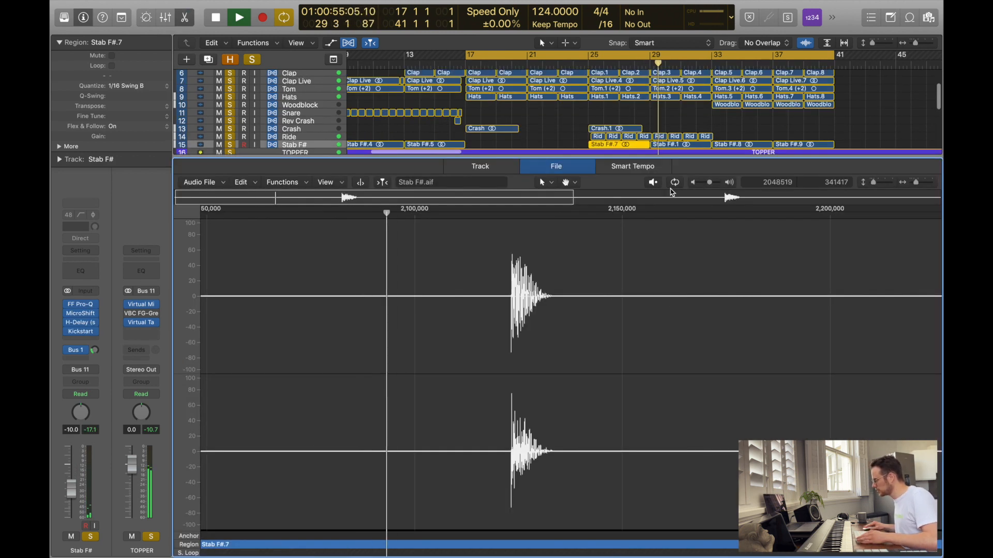
pyautogui.press('e')
pyautogui.keyDown('shift'); pyautogui.click(676, 190); pyautogui.keyUp('shift')
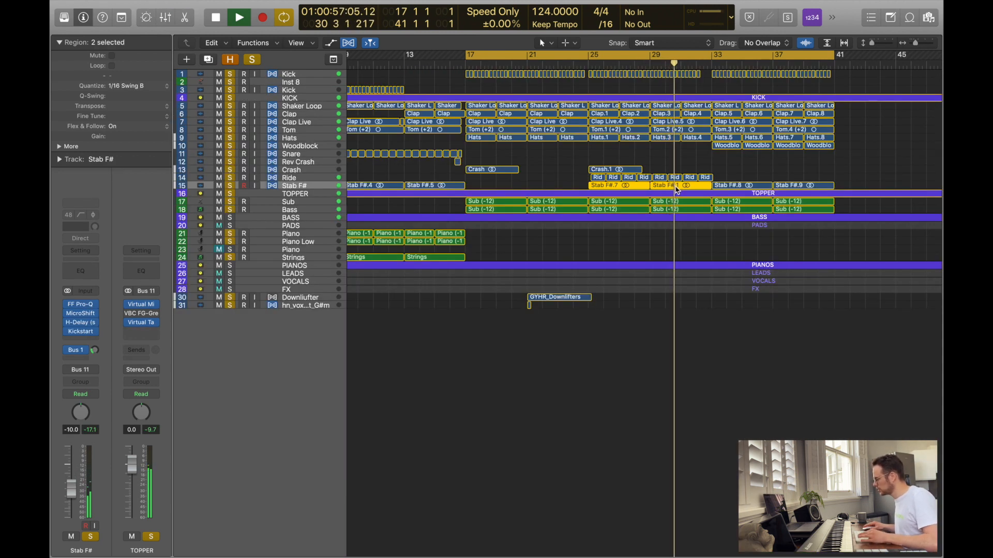
pyautogui.press('Delete')
# Copy the eight Ride regions of bars 25–33 to bar 33 and clear the selection.
pyautogui.moveTo(724, 174); pyautogui.dragTo(583, 178)
pyautogui.moveTo(693, 178); pyautogui.dragTo(815, 176)
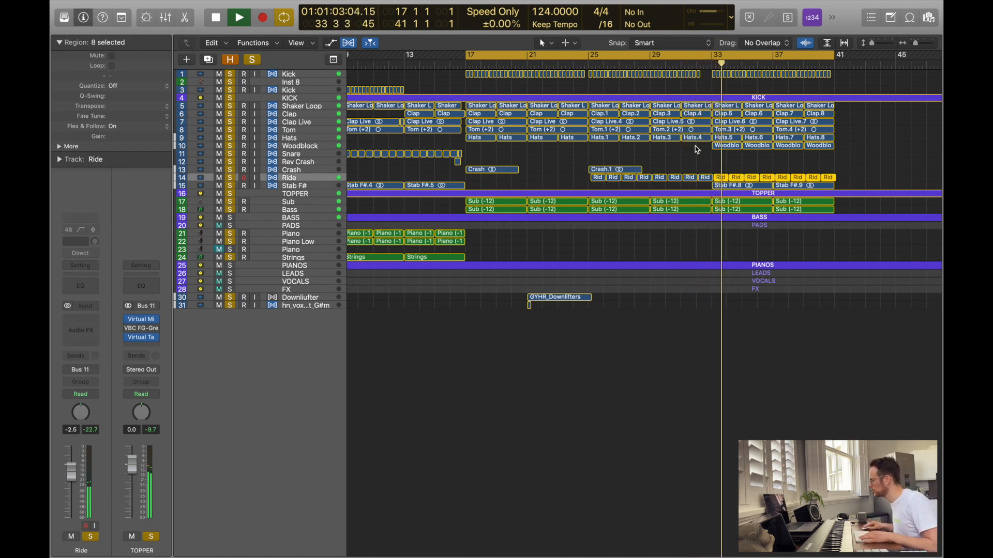
pyautogui.click(705, 161)
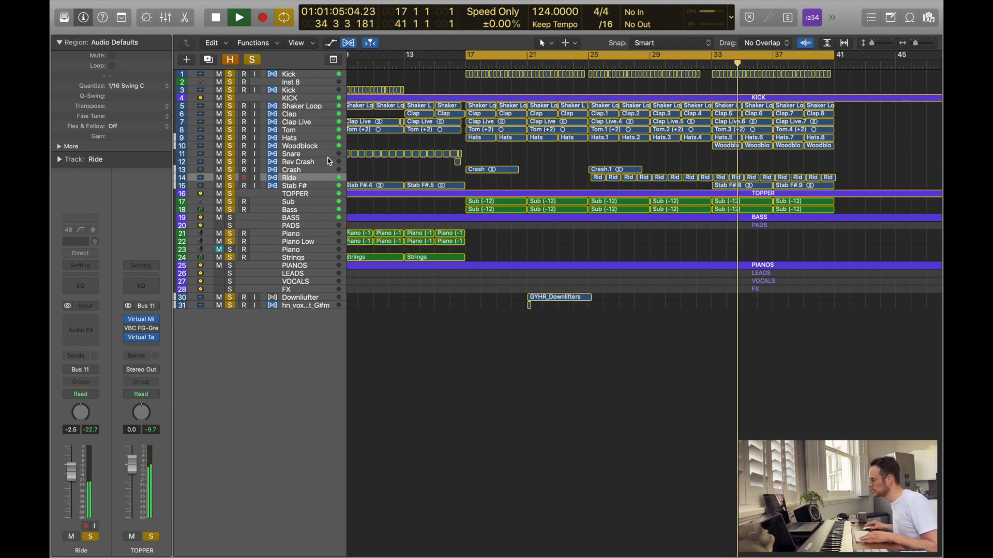
# Raise the Woodblock track to -6.0 dB and insert FF Pro-Q on it with a low cut at about 116 Hz.
pyautogui.click(317, 147)
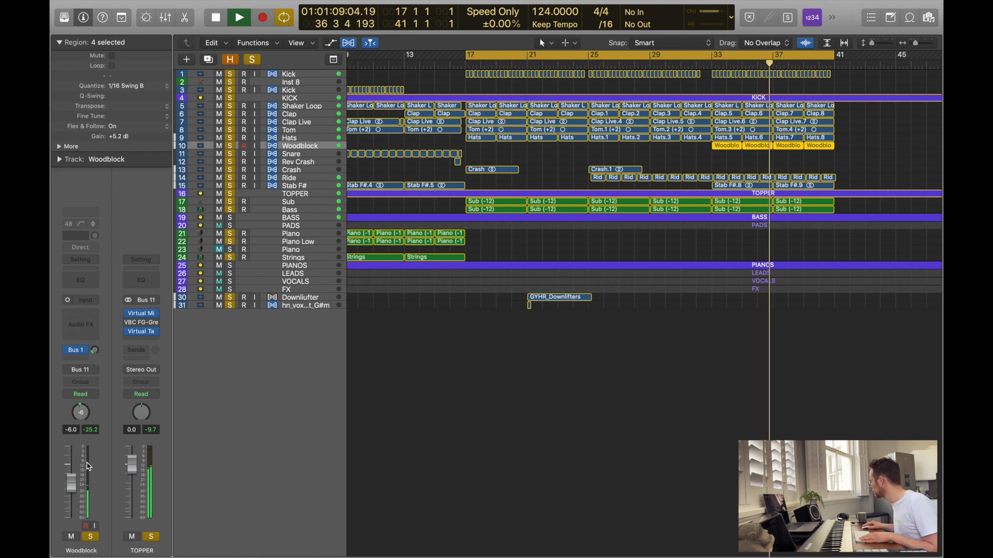
pyautogui.click(81, 299)
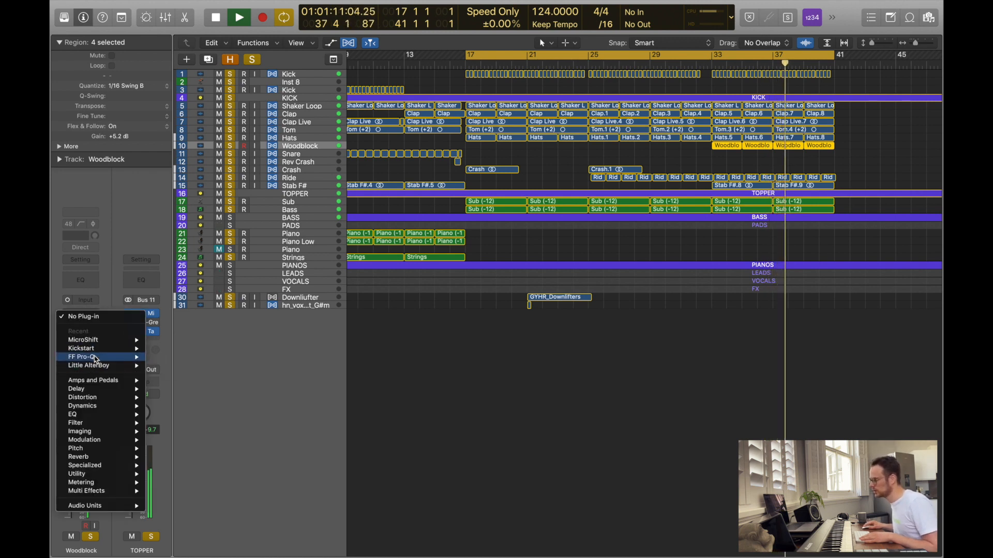
pyautogui.click(170, 357)
pyautogui.moveTo(88, 161); pyautogui.dragTo(183, 160)
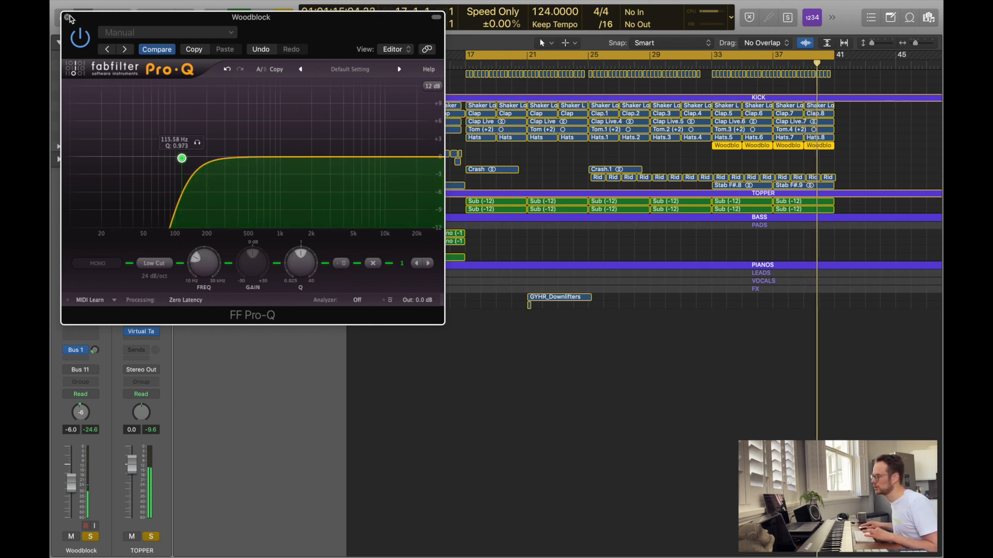
pyautogui.click(67, 17)
# Insert a mono-to-stereo Sample Delay after FF Pro-Q on the Woodblock track and set the cycle range to bars 33–41.
pyautogui.click(91, 326)
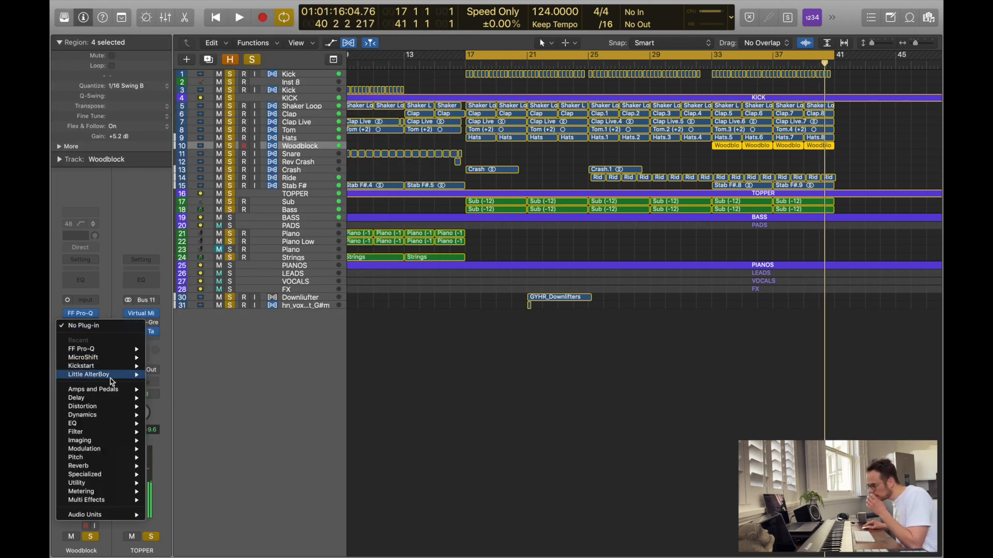
pyautogui.moveTo(114, 398)
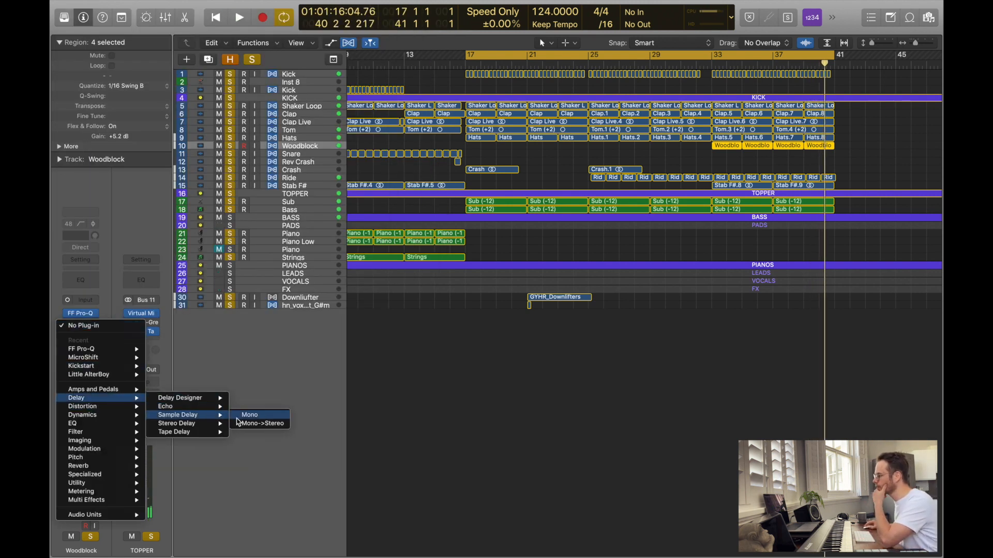
pyautogui.click(264, 425)
pyautogui.moveTo(728, 55); pyautogui.dragTo(824, 55)
pyautogui.moveTo(196, 24); pyautogui.dragTo(487, 236)
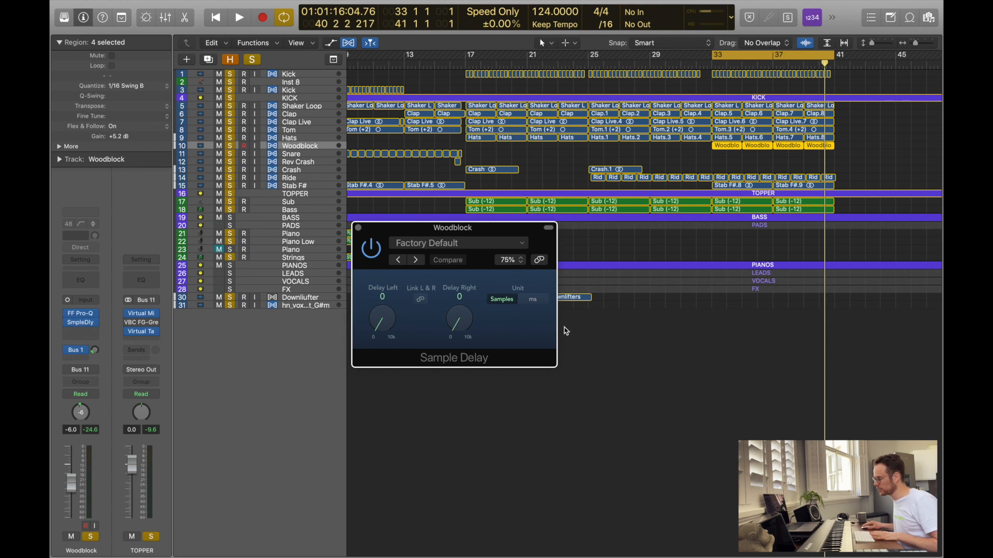
# Solo only the Woodblock track during playback and set the Sample Delay's right delay to 668 samples.
pyautogui.press('space')
pyautogui.click(231, 147)
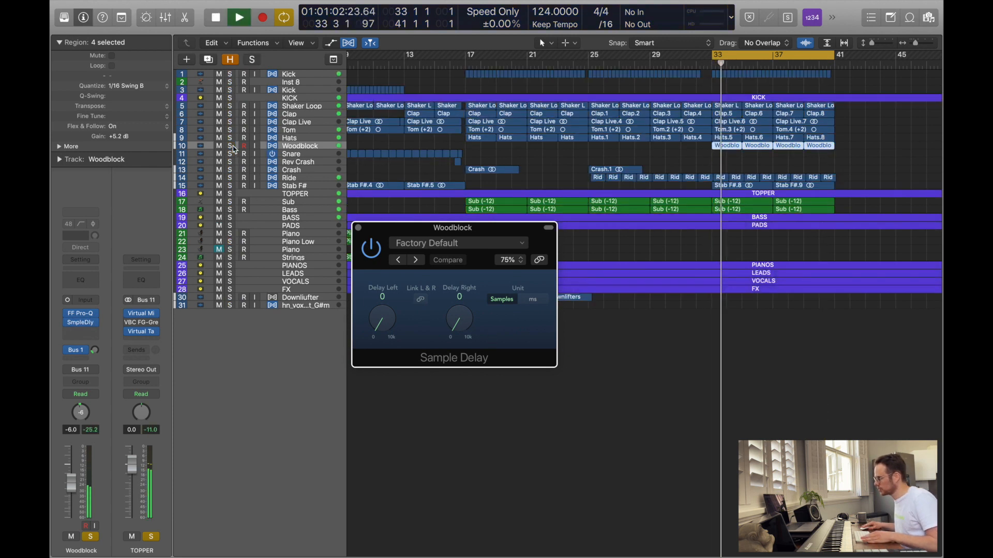
pyautogui.click(232, 147)
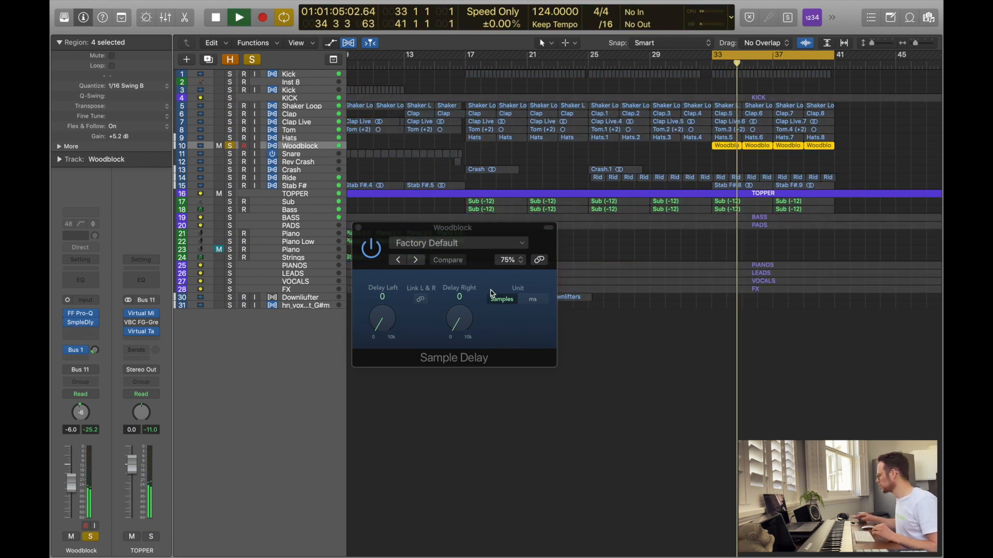
pyautogui.moveTo(458, 324); pyautogui.dragTo(464, 327)
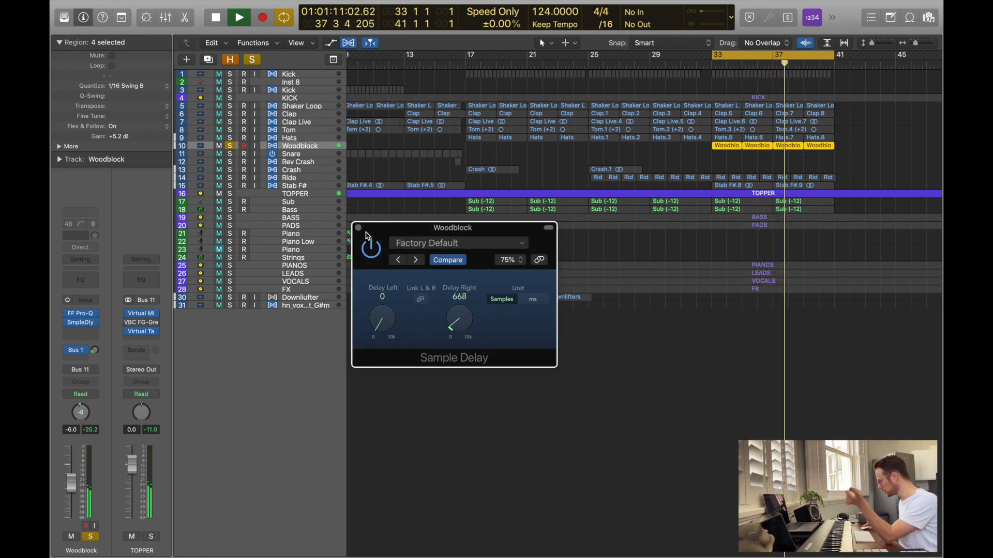
# Insert a Correlation Meter after the Sample Delay on the Woodblock track.
pyautogui.click(81, 332)
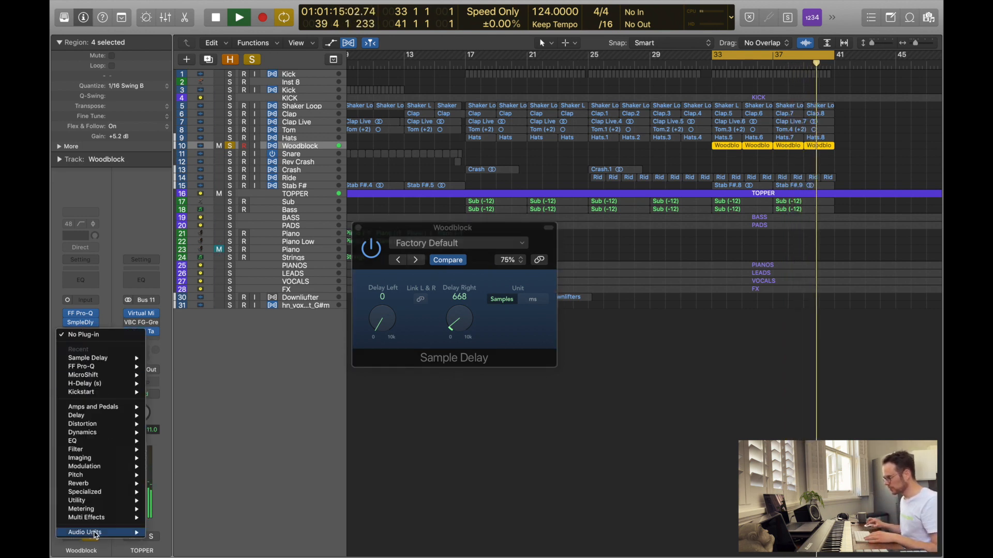
pyautogui.moveTo(95, 534)
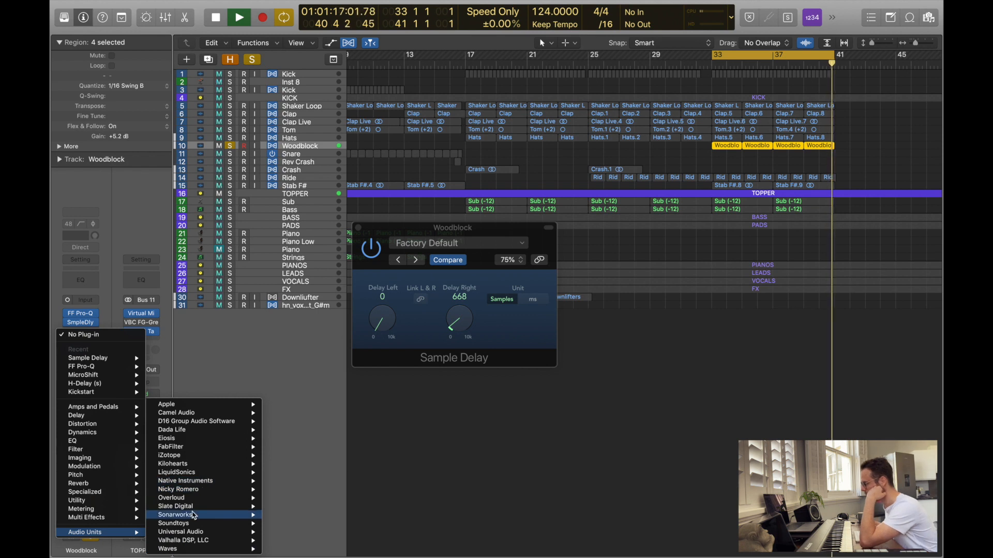
pyautogui.moveTo(89, 511)
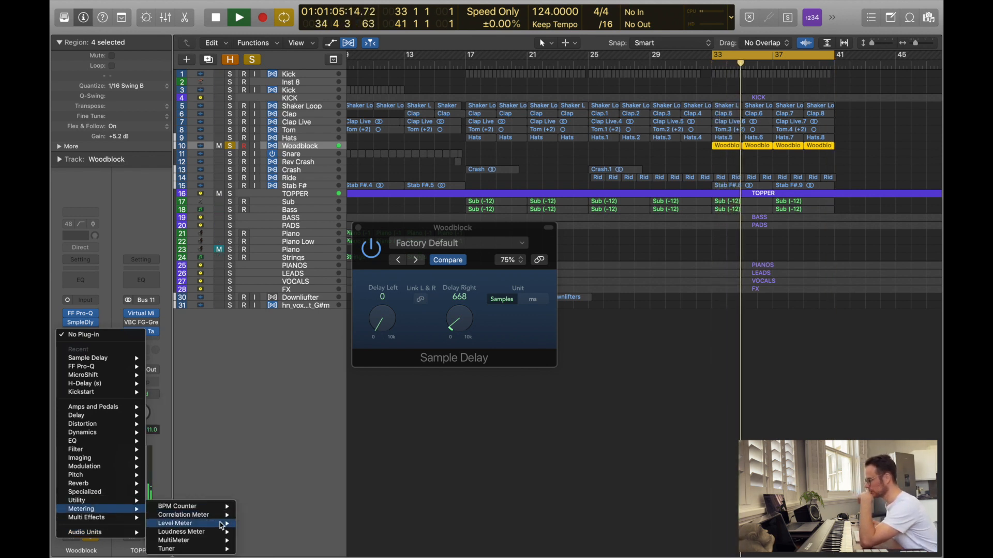
pyautogui.moveTo(222, 515)
pyautogui.click(257, 517)
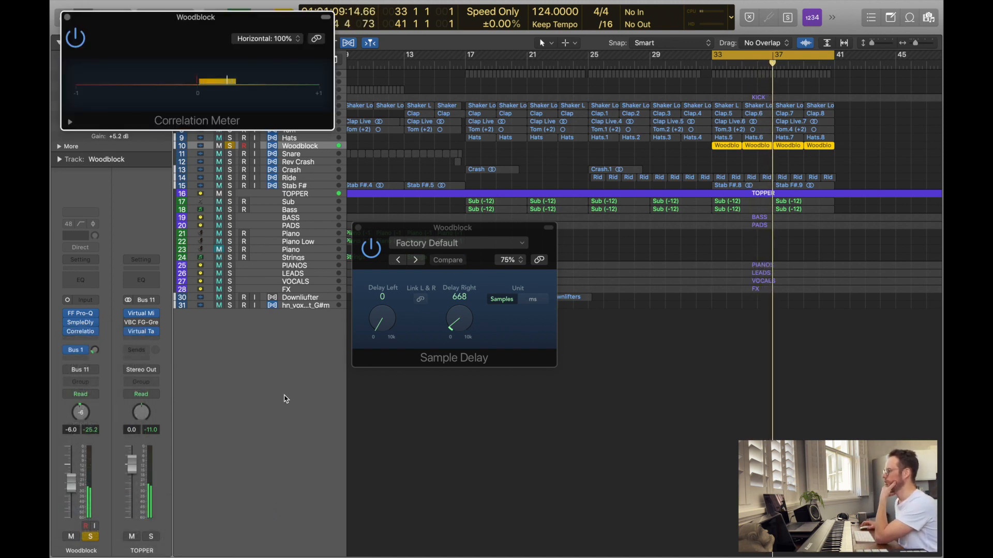
# Try longer right delays up to about 2282 samples in the Sample Delay, and reduce the value to 386 samples.
pyautogui.moveTo(461, 323); pyautogui.dragTo(468, 322)
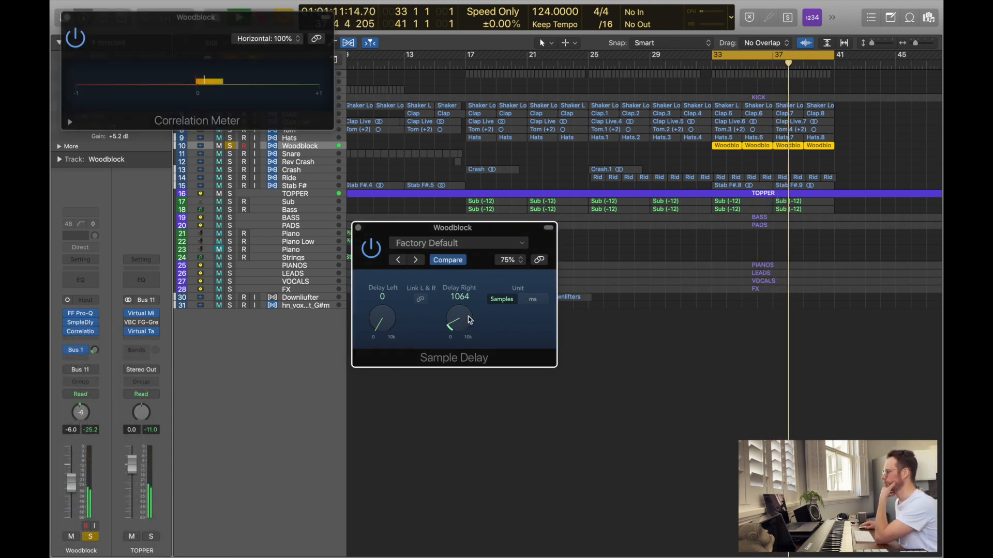
pyautogui.moveTo(463, 324); pyautogui.dragTo(462, 320)
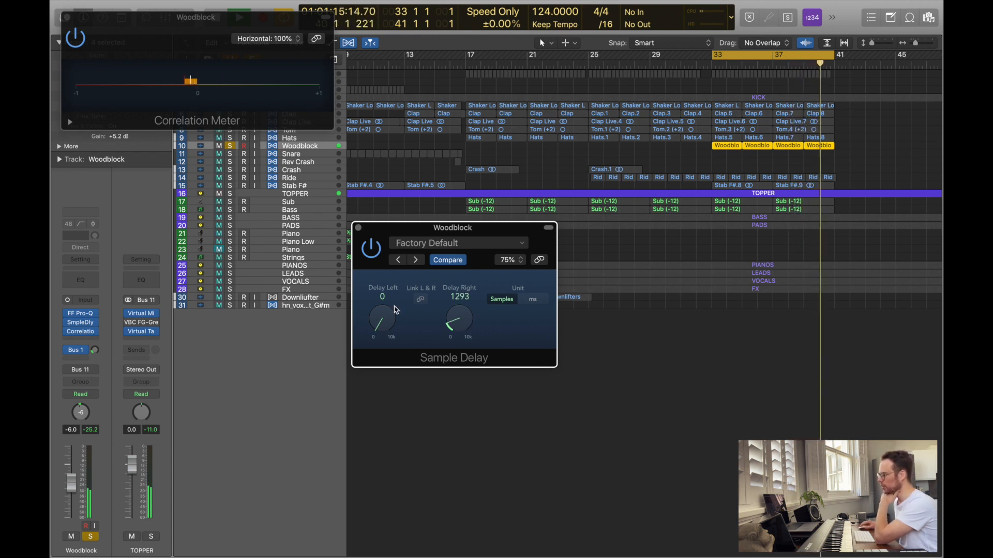
pyautogui.moveTo(452, 312); pyautogui.dragTo(457, 313)
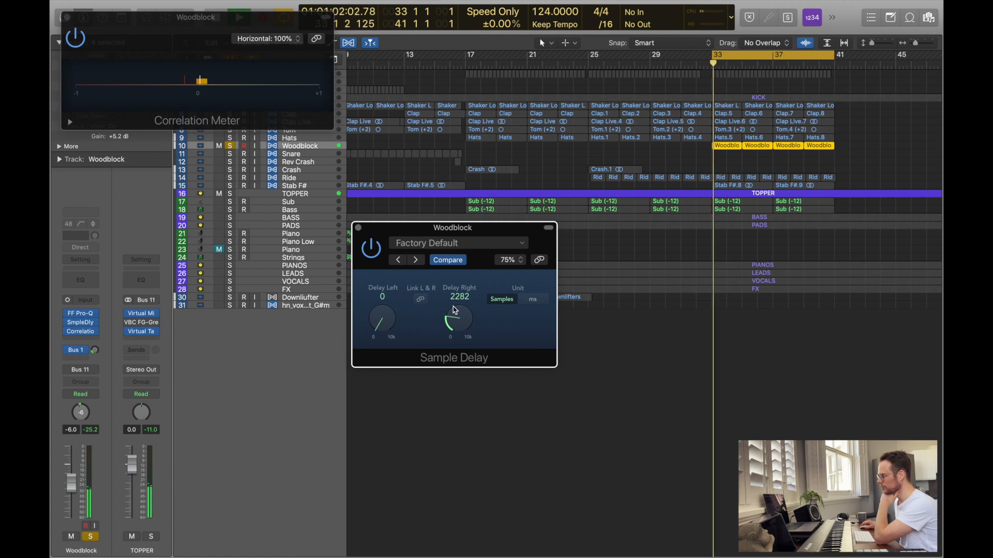
pyautogui.moveTo(458, 328); pyautogui.dragTo(461, 360)
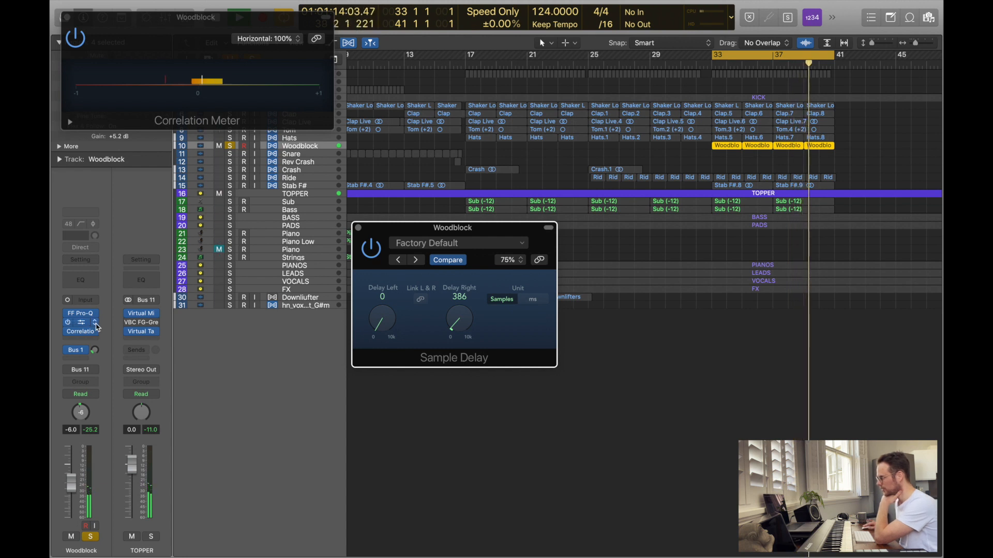
# Check the Woodblock in mono with an added Gain plug-in and set the right delay to 595 samples, ending with Mono off.
pyautogui.click(87, 340)
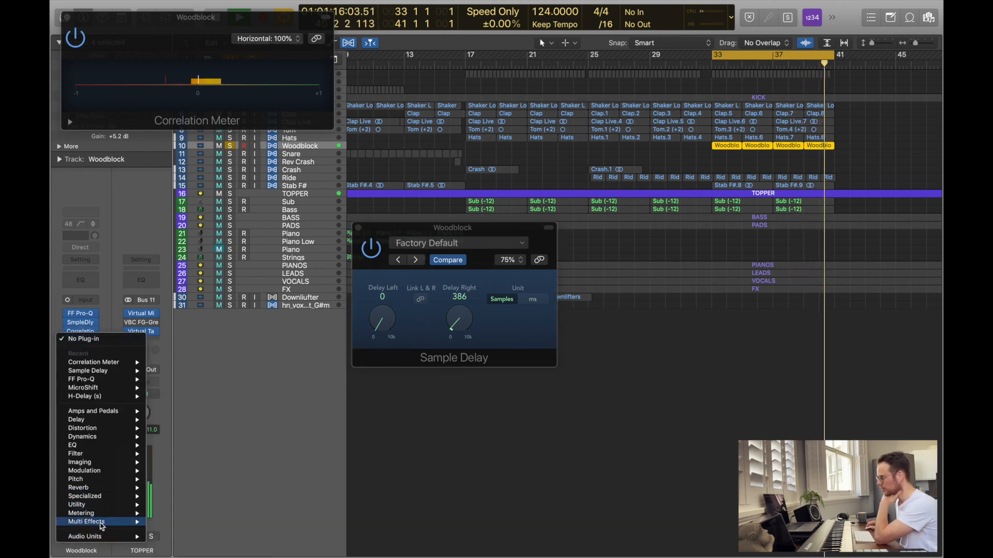
pyautogui.moveTo(98, 513)
pyautogui.moveTo(182, 514)
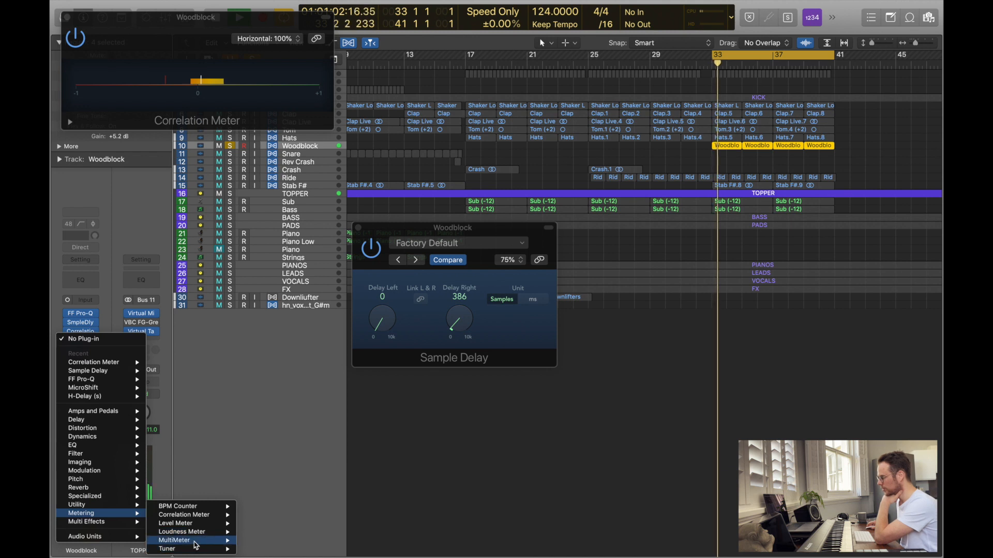
pyautogui.moveTo(192, 27); pyautogui.dragTo(863, 140)
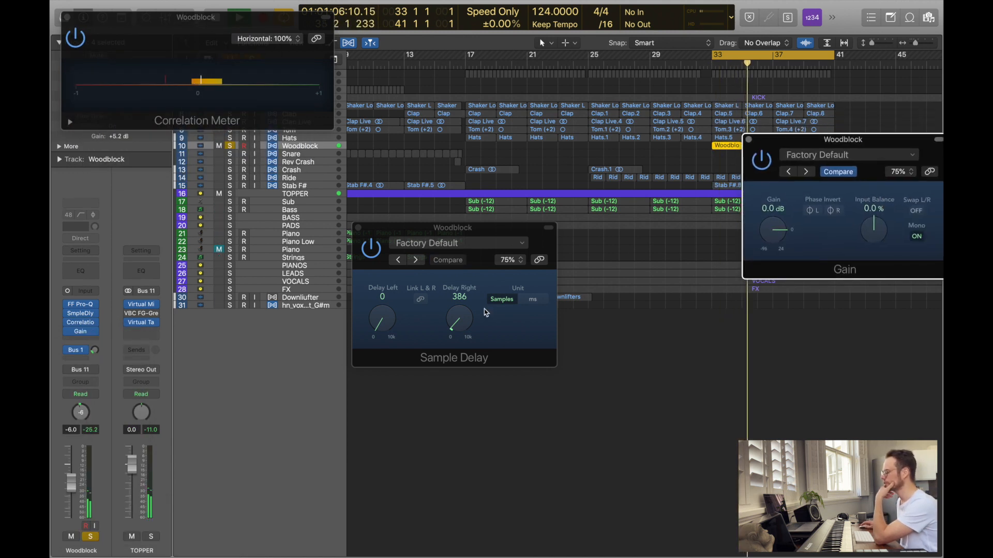
pyautogui.moveTo(470, 313); pyautogui.dragTo(470, 310)
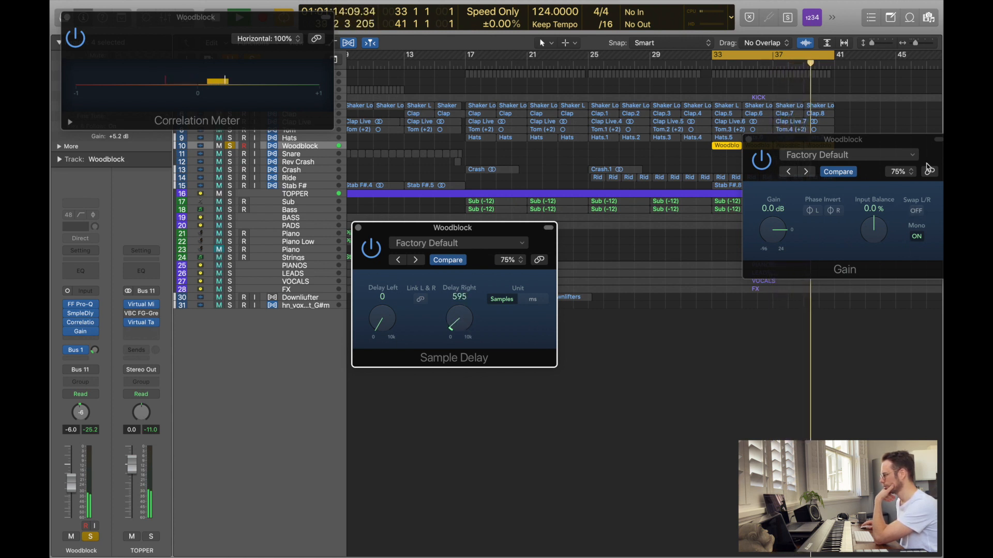
pyautogui.click(918, 237)
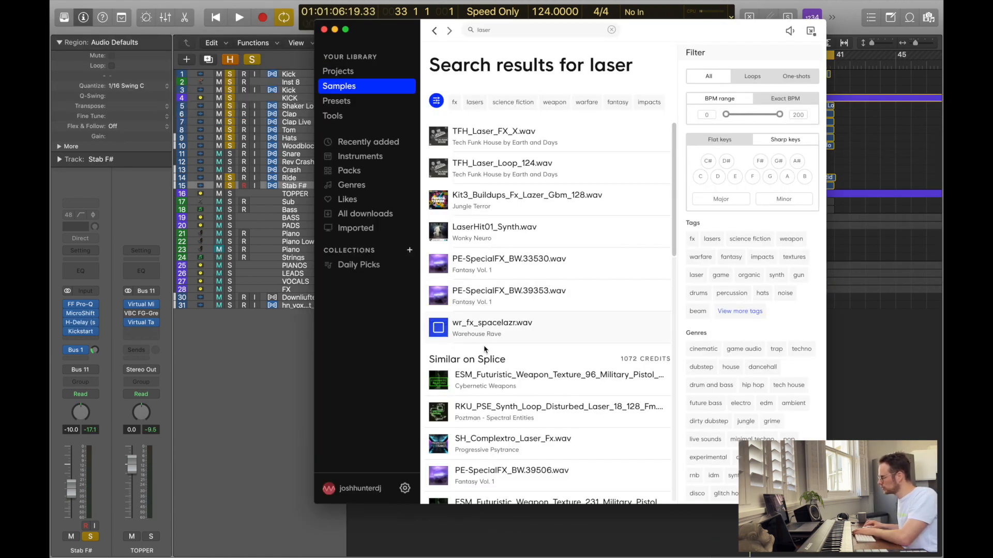
# Add wr_fx_spacelazr.wav from the Splice laser results to a new Logic Pro track and move its region to about bar 33.
pyautogui.moveTo(650, 342); pyautogui.dragTo(864, 325)
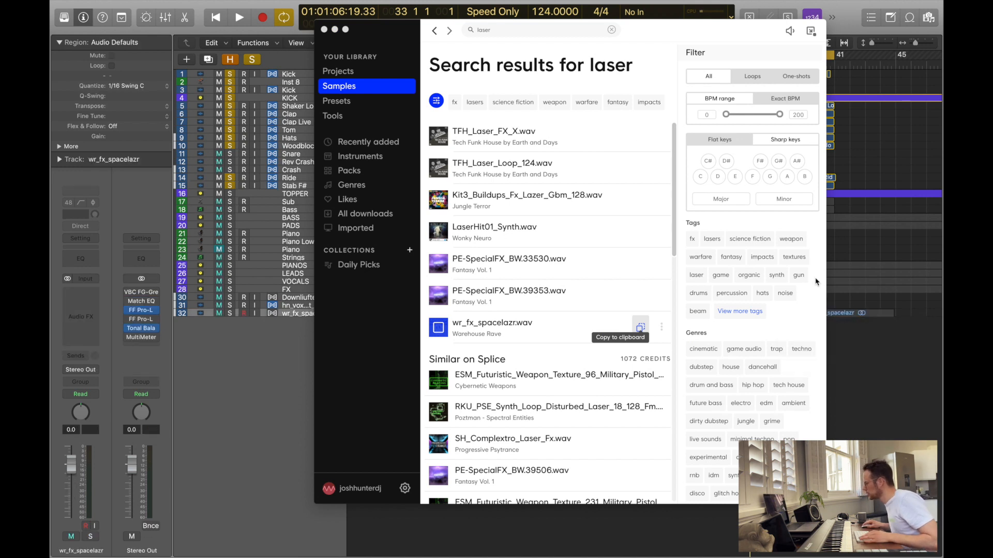
pyautogui.click(335, 30)
pyautogui.moveTo(837, 310); pyautogui.dragTo(753, 317)
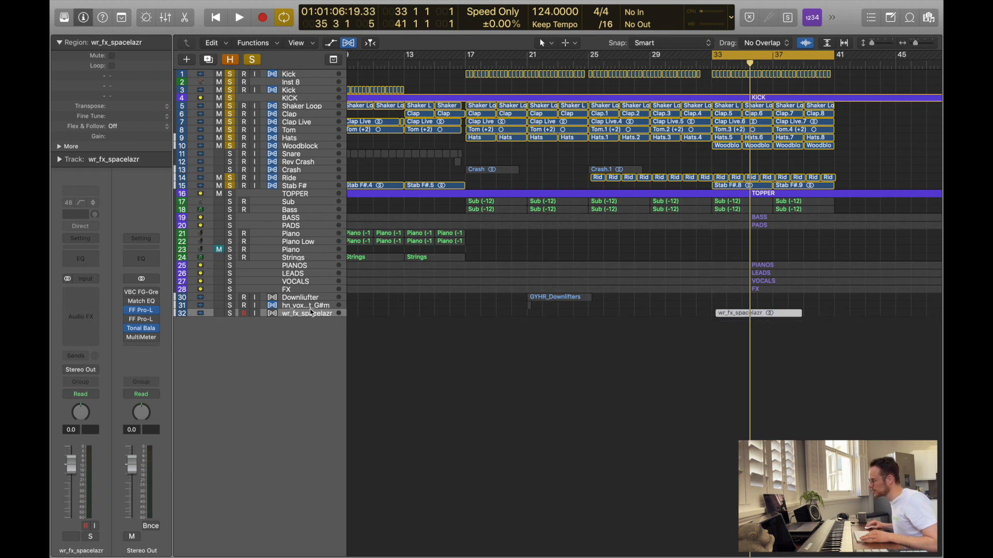
# Solo the wr_fx_spacelazr track during playback and insert Kickstart after FF Pro-Q on it with the mix at 72%.
pyautogui.click(230, 313)
pyautogui.press('space')
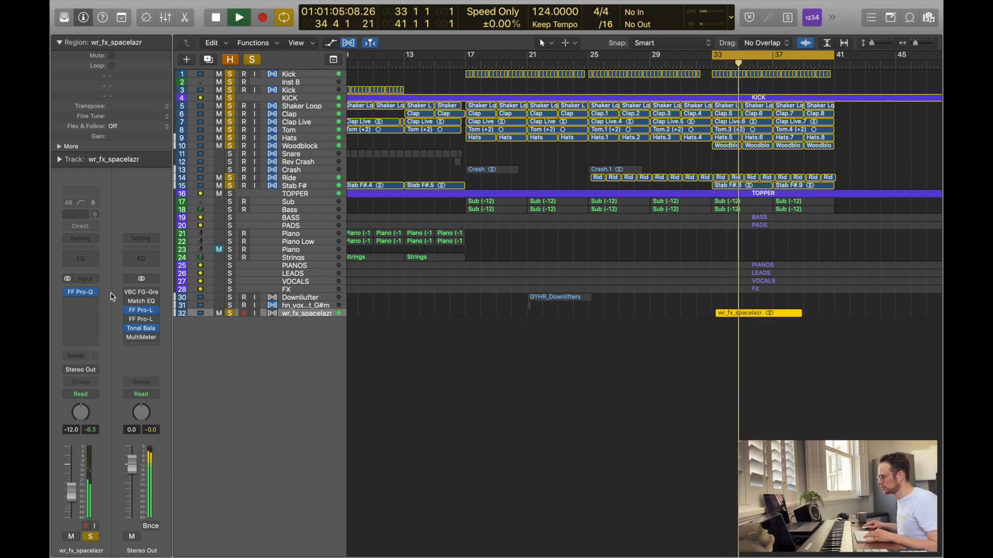
pyautogui.click(81, 302)
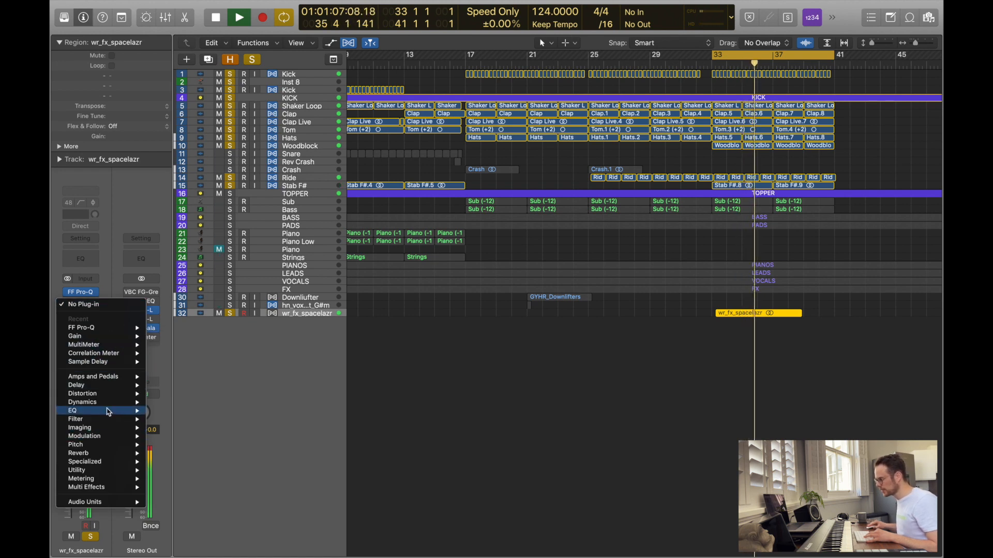
pyautogui.moveTo(110, 508)
pyautogui.moveTo(217, 490)
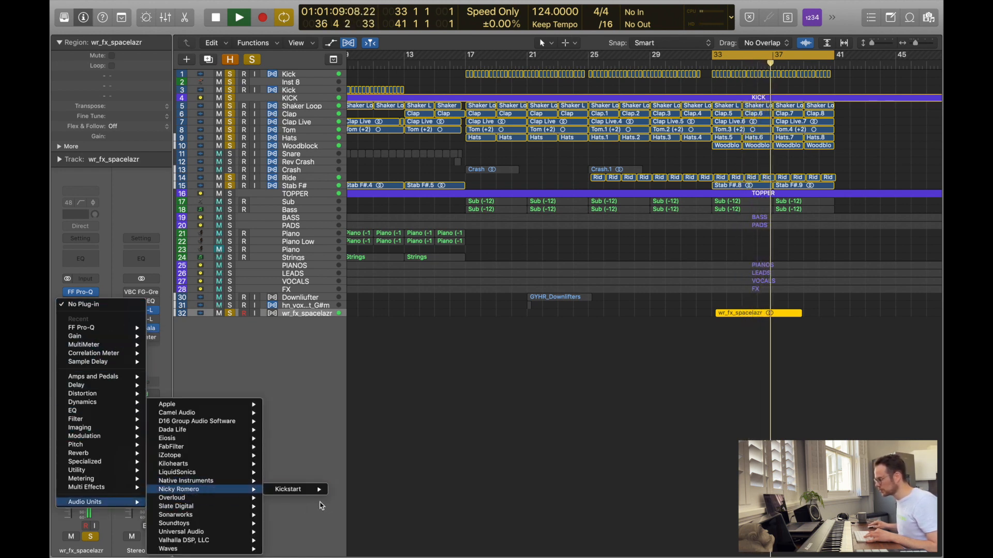
pyautogui.click(352, 489)
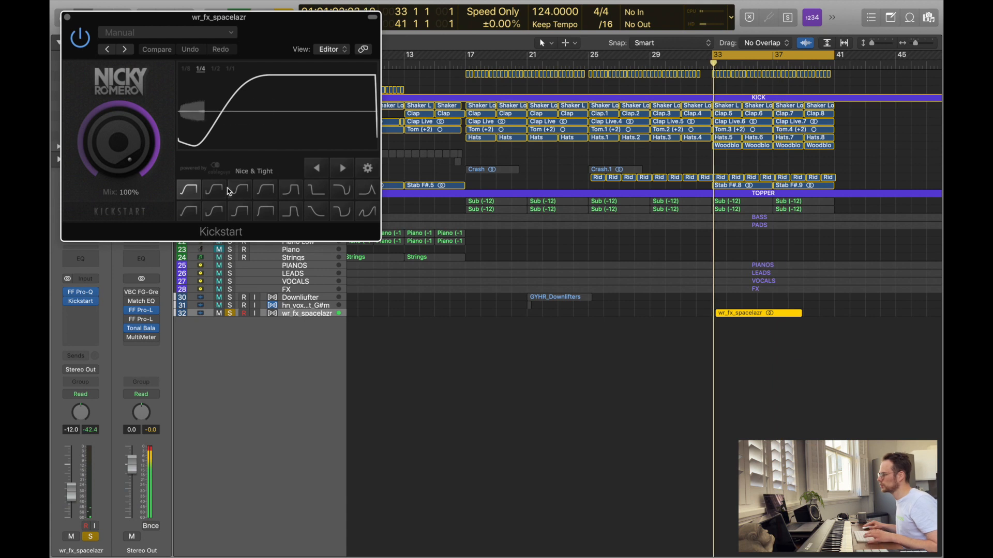
pyautogui.moveTo(143, 158); pyautogui.dragTo(75, 73)
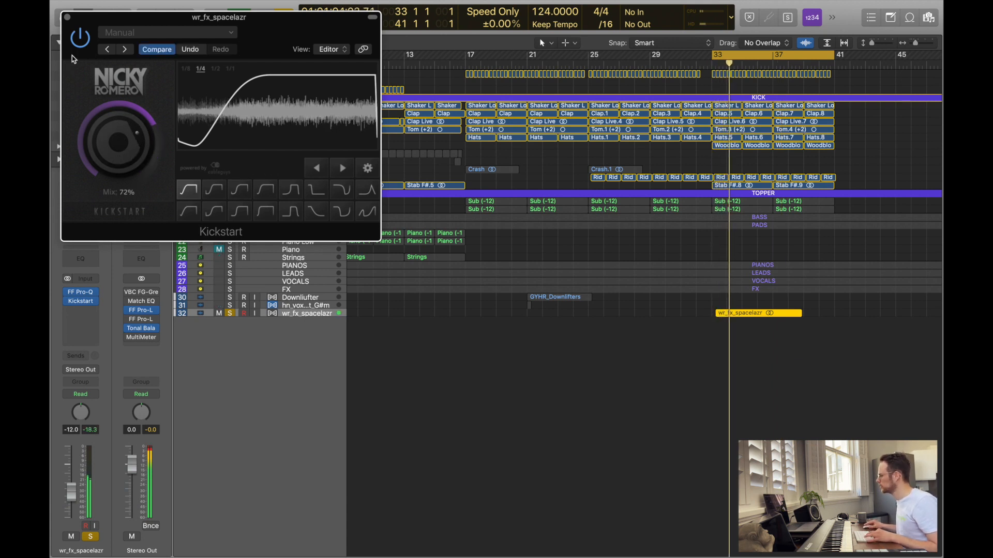
pyautogui.click(67, 17)
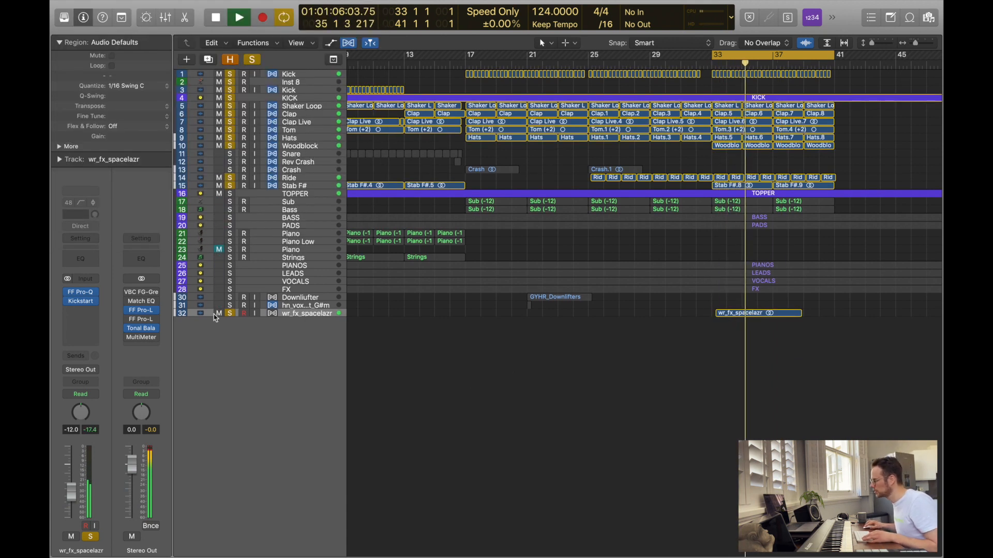
# Add the Sub and Bass tracks to the soloed tracks during playback.
pyautogui.click(232, 214)
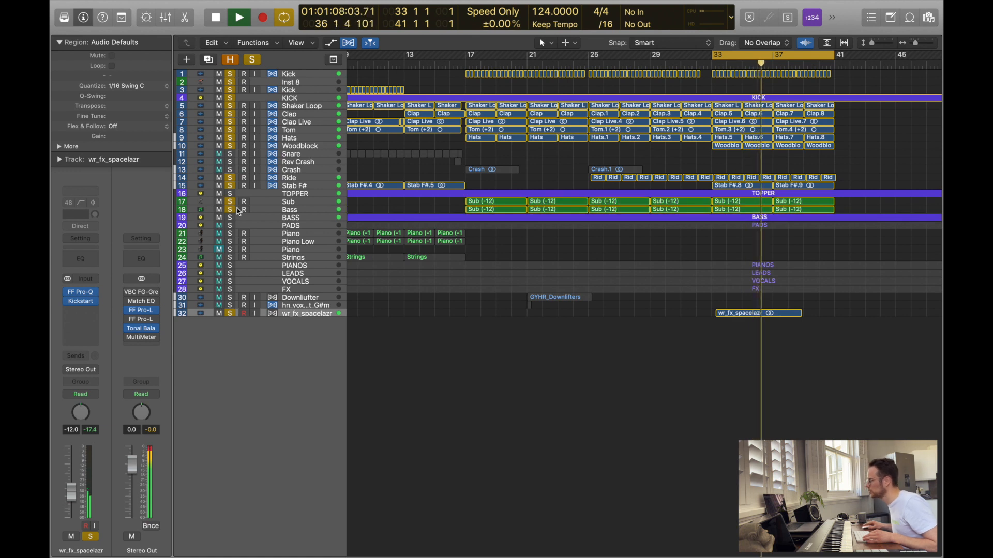